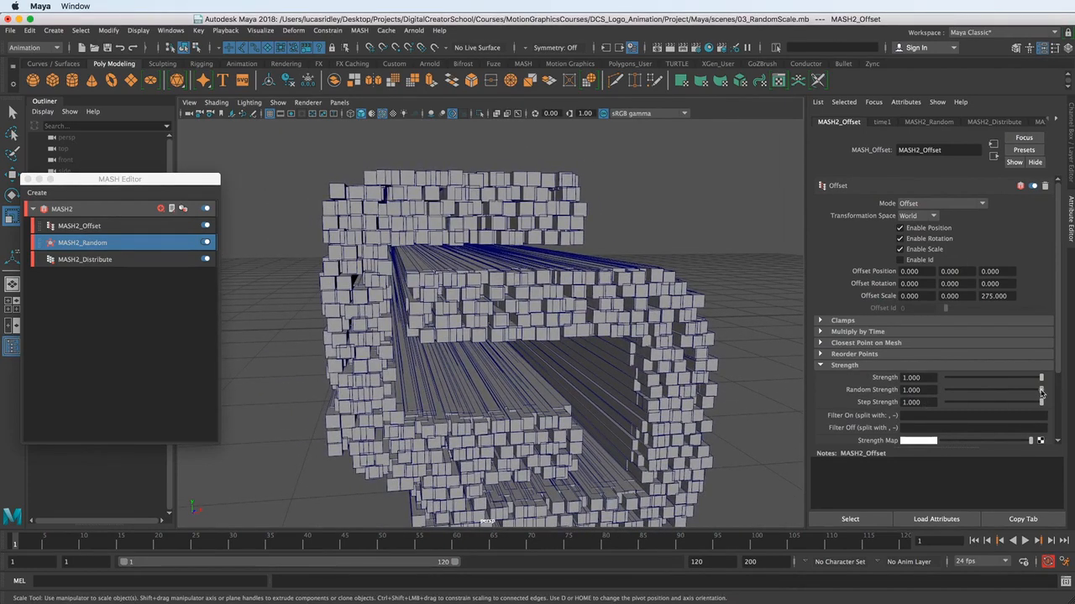
# Reduce the Random Strength of the MASH2_Offset node to 0.687.
pyautogui.moveTo(1041, 392); pyautogui.dragTo(1011, 392)
pyautogui.keyDown('alt'); pyautogui.moveTo(537, 304); pyautogui.dragTo(475, 324); pyautogui.keyUp('alt')
pyautogui.scroll(10, 480, 318)
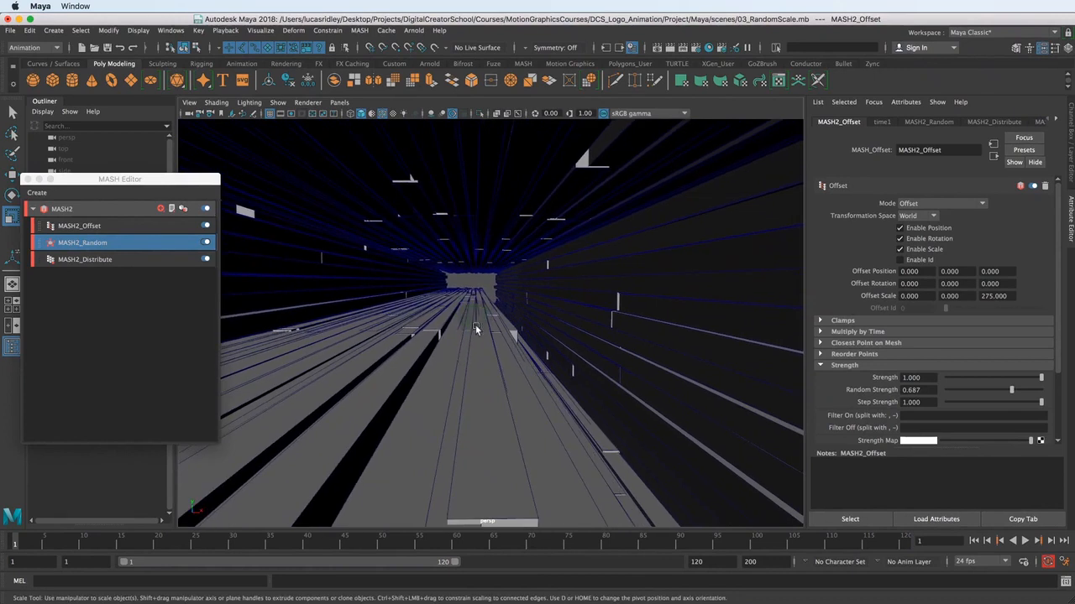
# Examine the randomly lengthened cubes of the logo from inside, from the side and from the front.
pyautogui.moveTo(475, 324)
pyautogui.keyDown('alt'); pyautogui.mouseDown(button='middle')
pyautogui.moveTo(500, 328)
pyautogui.moveTo(482, 328)
pyautogui.mouseUp(button='middle'); pyautogui.keyUp('alt')
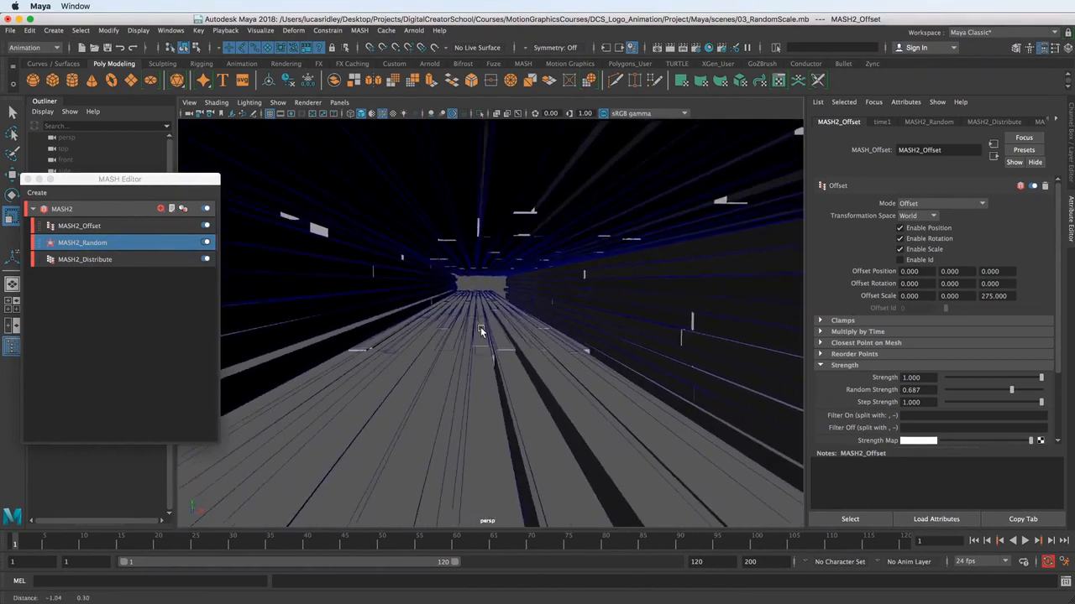
pyautogui.keyDown('alt'); pyautogui.moveTo(481, 331); pyautogui.dragTo(381, 246); pyautogui.keyUp('alt')
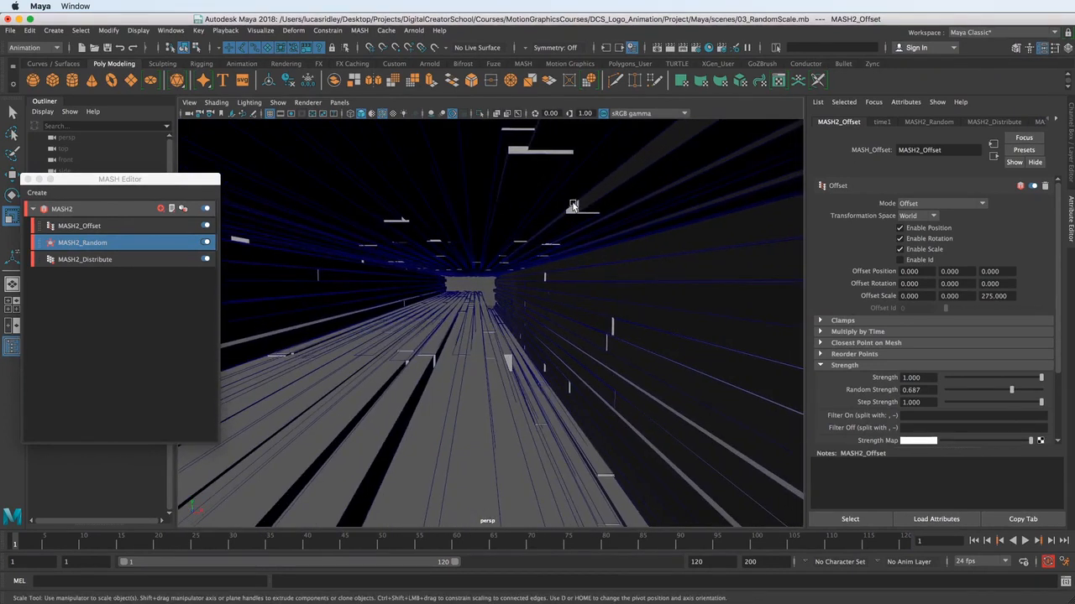
pyautogui.keyDown('alt'); pyautogui.moveTo(470, 330); pyautogui.dragTo(503, 328, button='middle'); pyautogui.keyUp('alt')
pyautogui.keyDown('alt'); pyautogui.moveTo(503, 327); pyautogui.dragTo(479, 303, button='right'); pyautogui.keyUp('alt')
pyautogui.keyDown('alt'); pyautogui.moveTo(467, 294); pyautogui.dragTo(528, 333); pyautogui.keyUp('alt')
pyautogui.keyDown('alt'); pyautogui.moveTo(528, 333); pyautogui.dragTo(417, 298, button='middle'); pyautogui.keyUp('alt')
pyautogui.moveTo(417, 298)
pyautogui.keyDown('alt'); pyautogui.mouseDown()
pyautogui.moveTo(486, 297)
pyautogui.moveTo(466, 296)
pyautogui.mouseUp(); pyautogui.keyUp('alt')
pyautogui.keyDown('alt'); pyautogui.moveTo(386, 293); pyautogui.dragTo(406, 291); pyautogui.keyUp('alt')
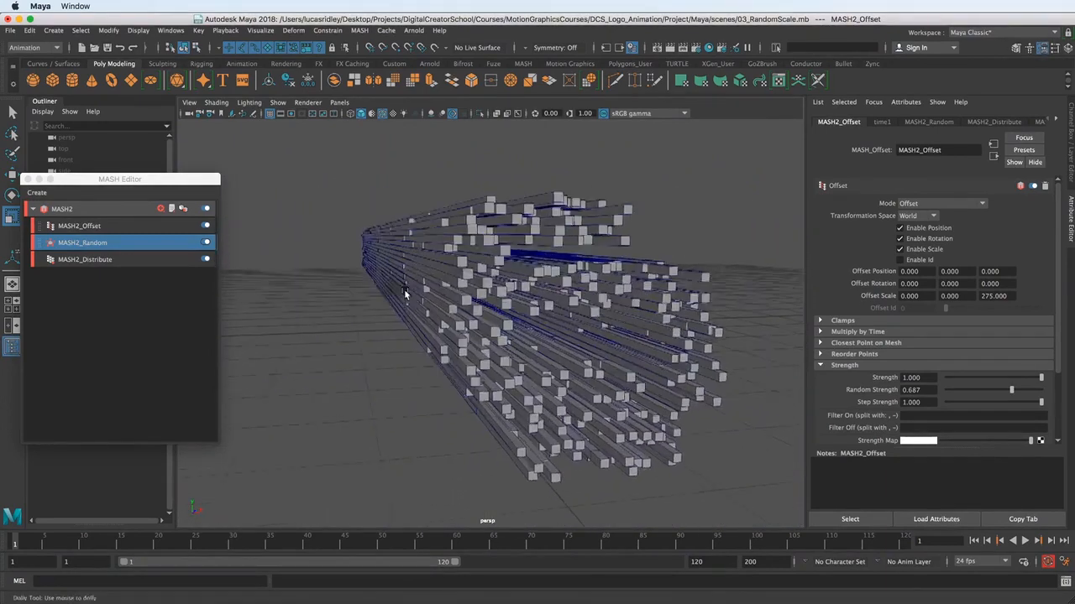
pyautogui.moveTo(391, 285)
pyautogui.keyDown('alt'); pyautogui.mouseDown(button='right')
pyautogui.moveTo(463, 316)
pyautogui.moveTo(571, 331)
pyautogui.moveTo(552, 352)
pyautogui.moveTo(481, 333)
pyautogui.moveTo(539, 335)
pyautogui.mouseUp(button='right'); pyautogui.keyUp('alt')
pyautogui.keyDown('alt'); pyautogui.moveTo(539, 336); pyautogui.dragTo(534, 336); pyautogui.keyUp('alt')
pyautogui.keyDown('alt'); pyautogui.moveTo(538, 340); pyautogui.dragTo(511, 336, button='middle'); pyautogui.keyUp('alt')
pyautogui.keyDown('alt'); pyautogui.moveTo(629, 333); pyautogui.dragTo(525, 343, button='right'); pyautogui.keyUp('alt')
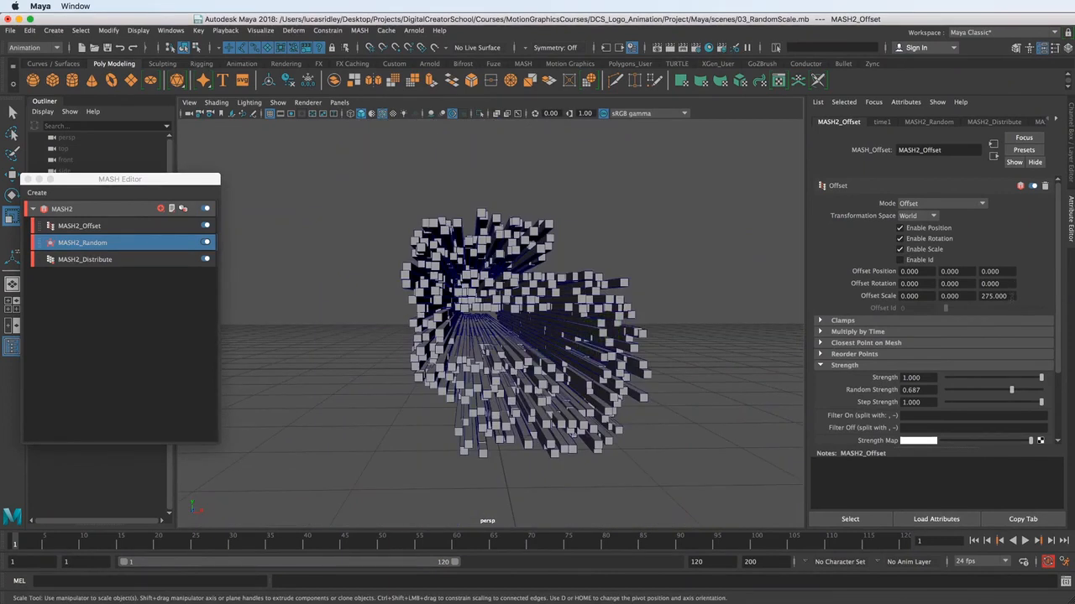
pyautogui.rightClick(1003, 296)
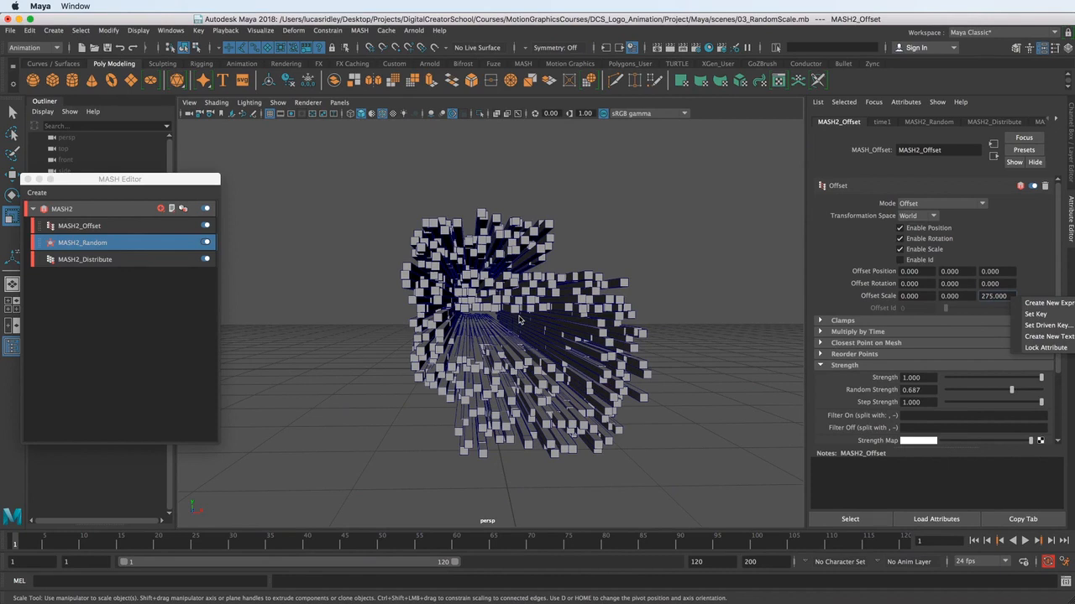
pyautogui.keyDown('alt'); pyautogui.moveTo(519, 319); pyautogui.dragTo(477, 359); pyautogui.keyUp('alt')
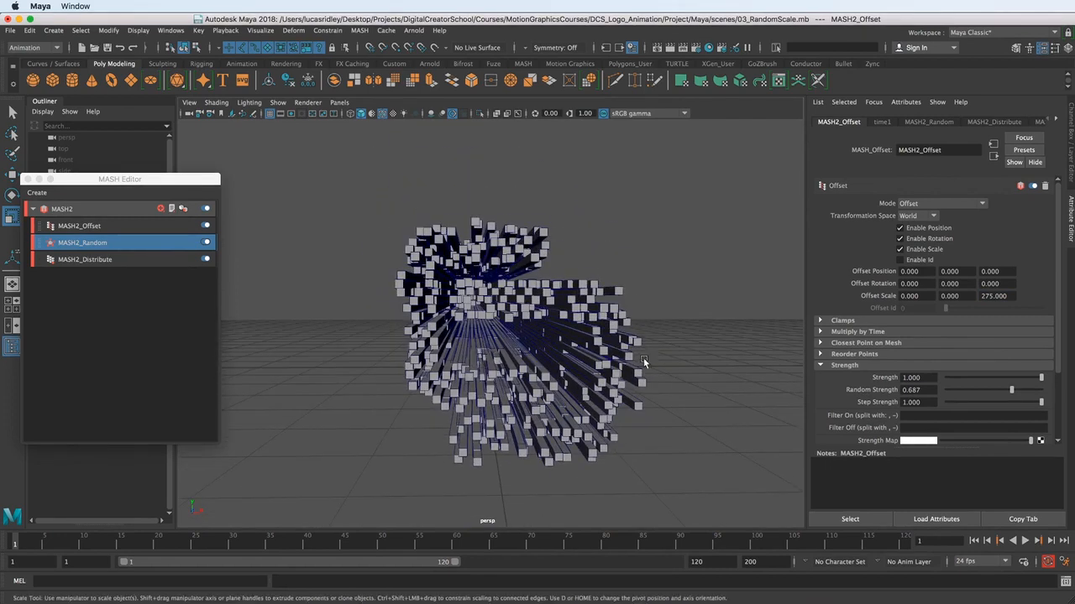
# Darken the Strength Map of the MASH2_Offset node to black and check the logo at an angle.
pyautogui.scroll(-3, 849, 321)
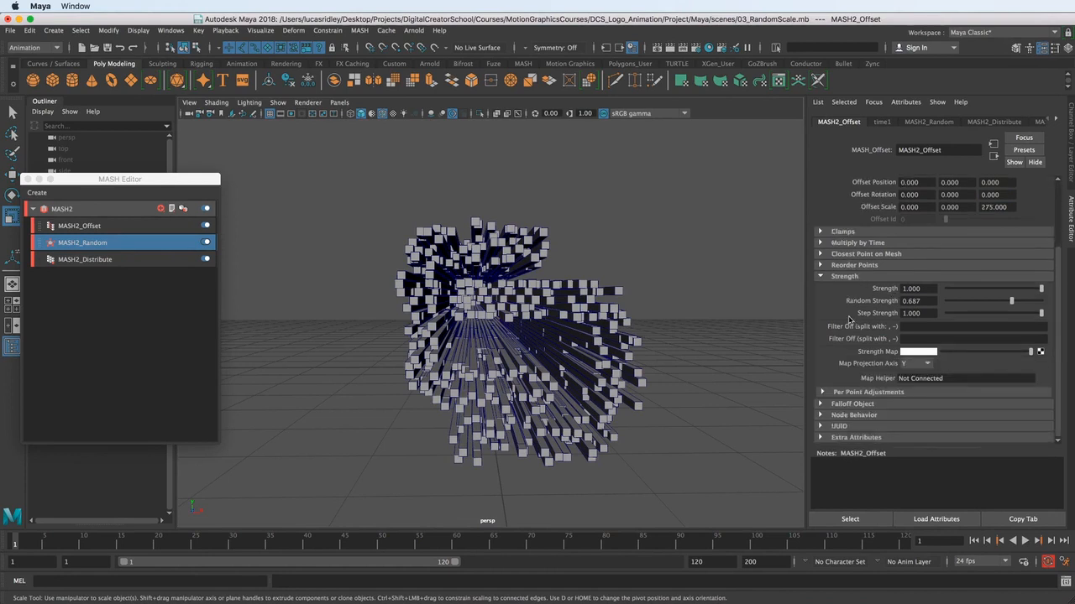
pyautogui.click(845, 277)
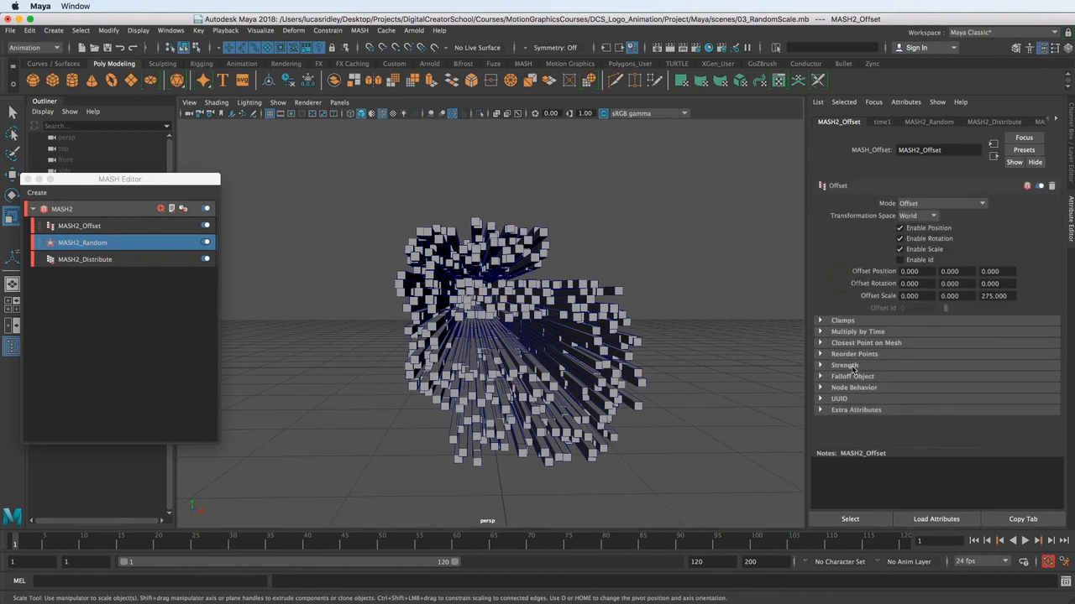
pyautogui.click(852, 367)
pyautogui.scroll(-3, 853, 367)
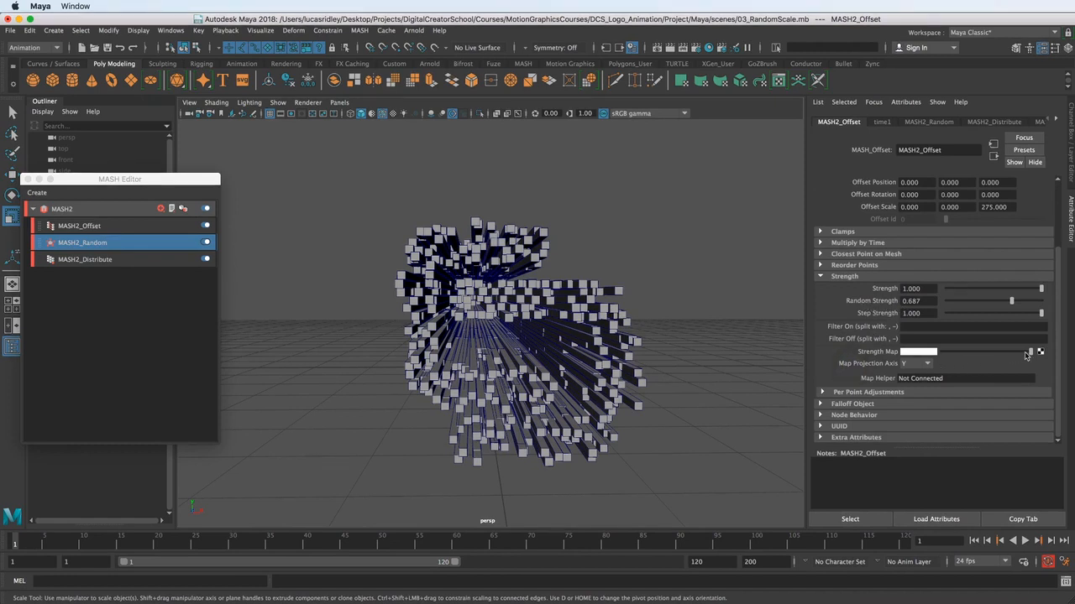
pyautogui.moveTo(1030, 353); pyautogui.dragTo(932, 354)
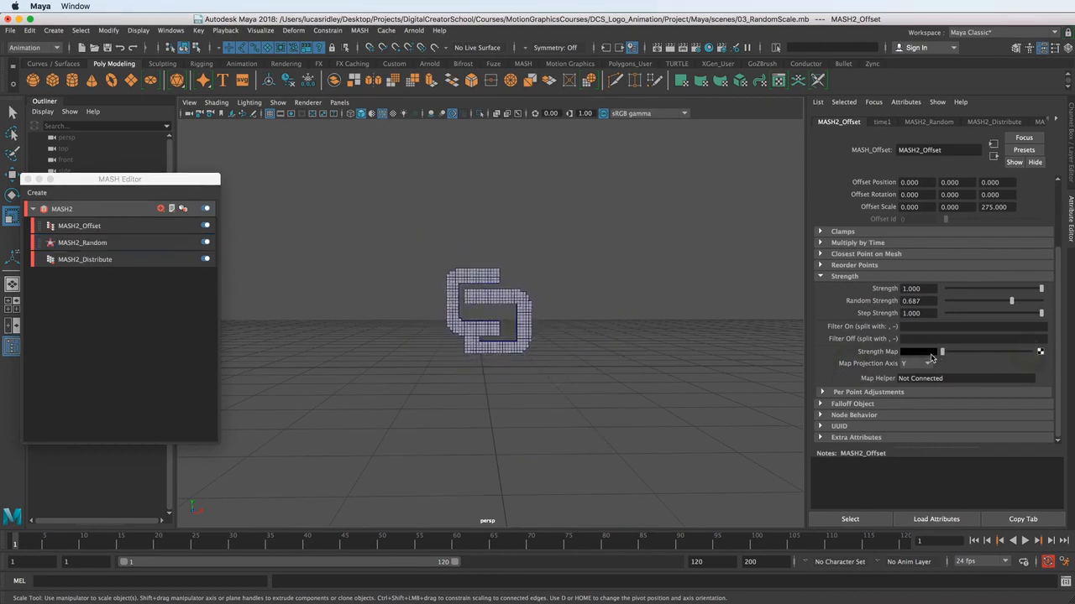
pyautogui.keyDown('alt'); pyautogui.moveTo(528, 302); pyautogui.dragTo(579, 311); pyautogui.keyUp('alt')
pyautogui.keyDown('alt'); pyautogui.moveTo(462, 290); pyautogui.dragTo(446, 309, button='middle'); pyautogui.keyUp('alt')
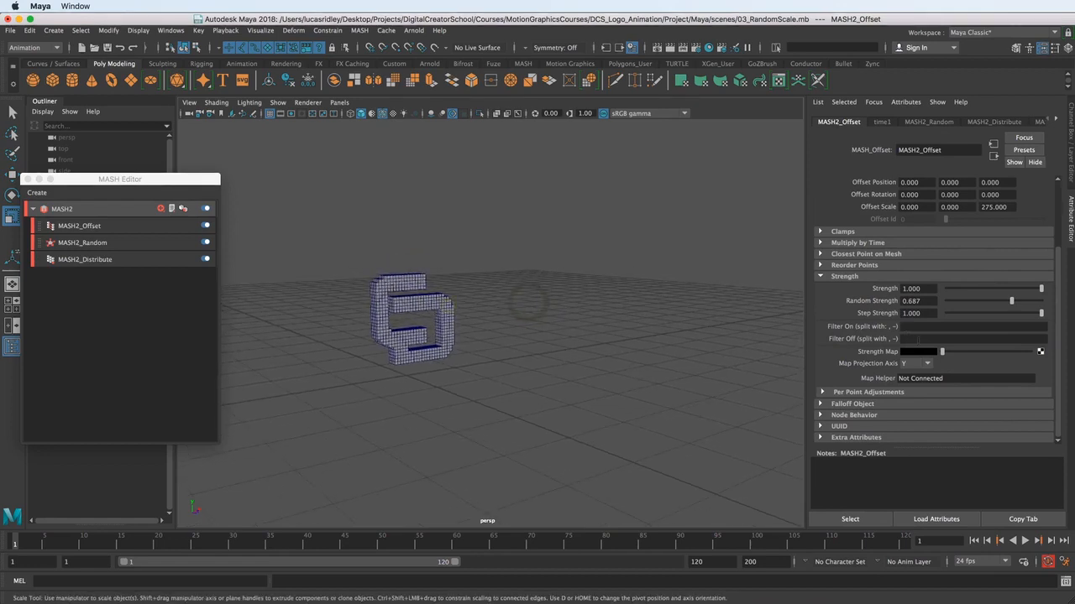
# Return the Strength Map of the MASH2_Offset node to white.
pyautogui.moveTo(942, 352); pyautogui.dragTo(1045, 355)
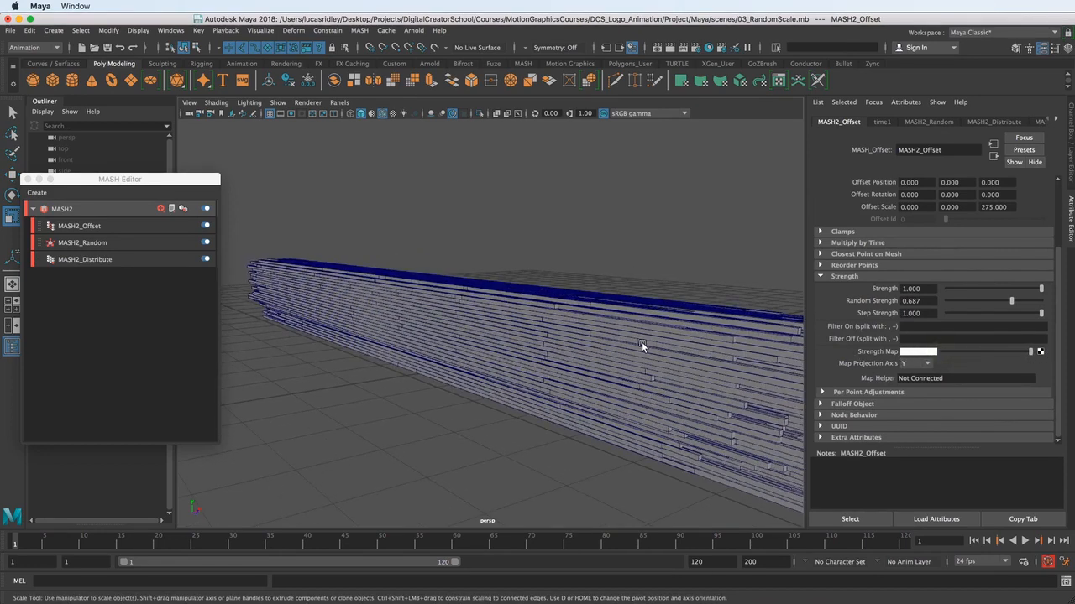
pyautogui.keyDown('alt'); pyautogui.moveTo(642, 341); pyautogui.dragTo(588, 335); pyautogui.keyUp('alt')
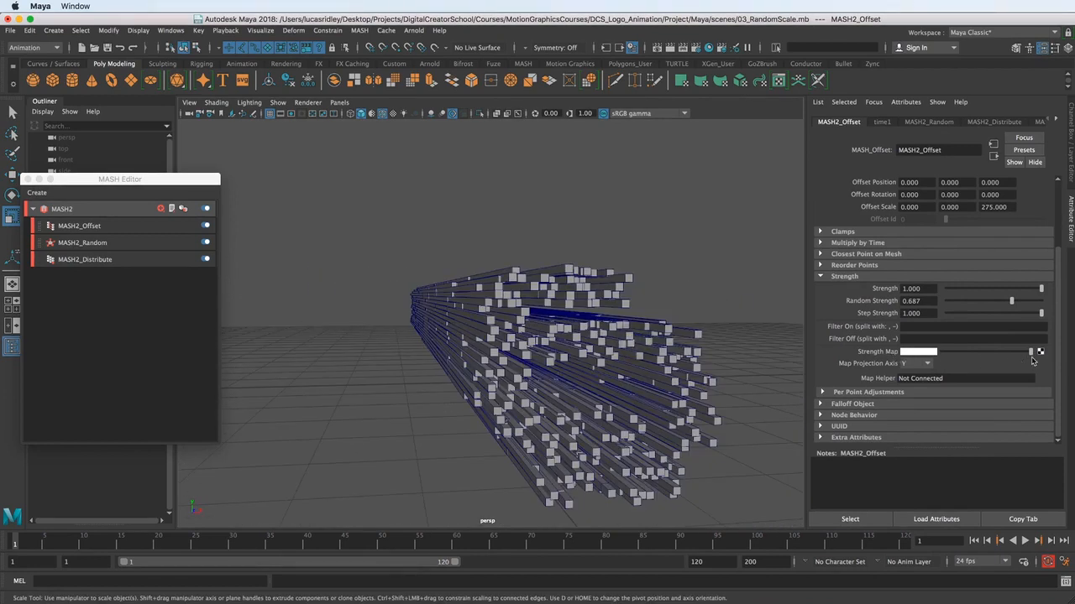
pyautogui.moveTo(1038, 354)
pyautogui.mouseDown()
pyautogui.moveTo(936, 354)
pyautogui.moveTo(1036, 361)
pyautogui.mouseUp()
# Inspect the stretched logo from the front, above and close up to judge the direction for projecting a strength map.
pyautogui.keyDown('alt'); pyautogui.moveTo(694, 375); pyautogui.dragTo(625, 377); pyautogui.keyUp('alt')
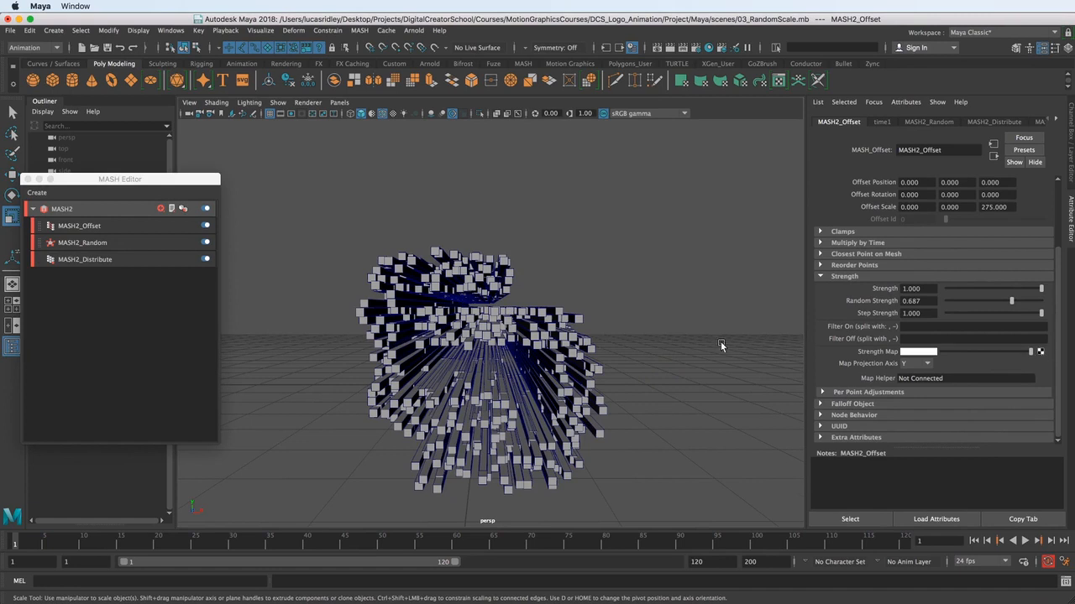
pyautogui.keyDown('alt'); pyautogui.moveTo(546, 344); pyautogui.dragTo(586, 356); pyautogui.keyUp('alt')
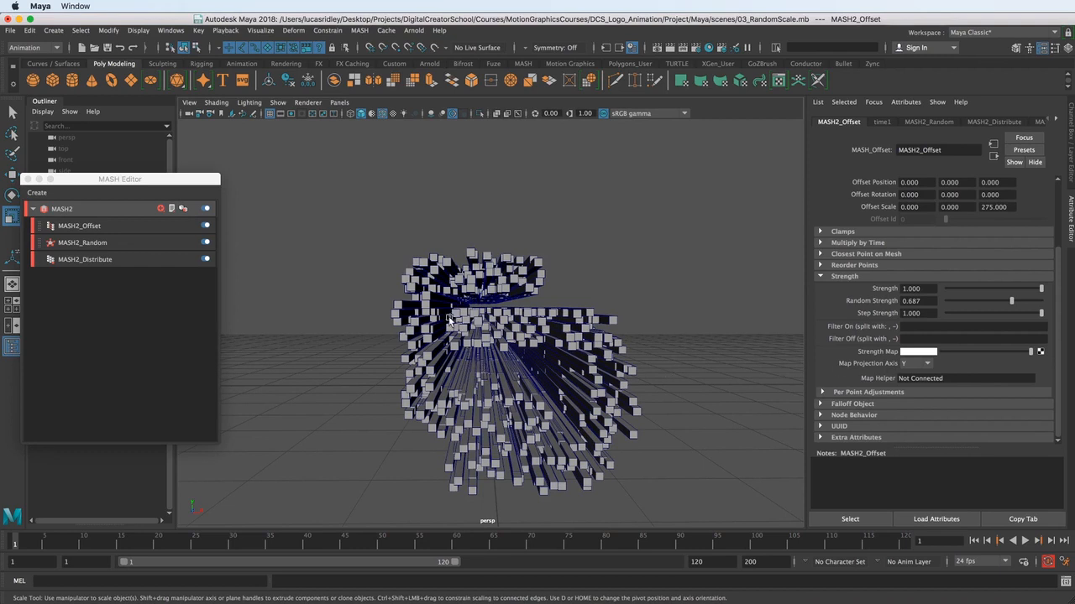
pyautogui.keyDown('alt'); pyautogui.moveTo(451, 320); pyautogui.dragTo(482, 312); pyautogui.keyUp('alt')
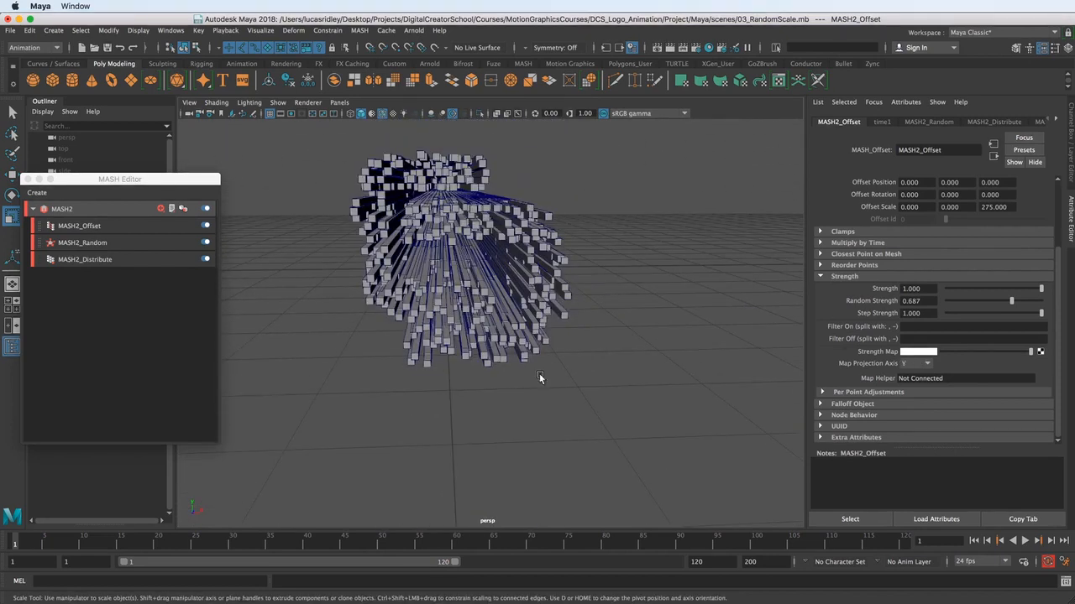
pyautogui.keyDown('alt'); pyautogui.moveTo(476, 221); pyautogui.dragTo(597, 286); pyautogui.keyUp('alt')
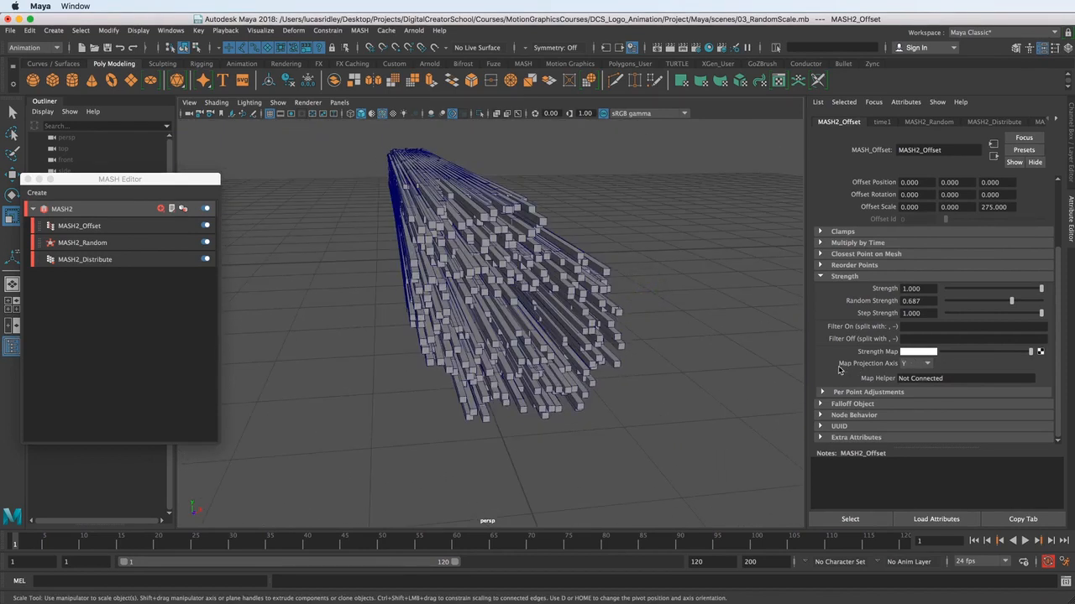
pyautogui.keyDown('alt'); pyautogui.moveTo(612, 340); pyautogui.dragTo(460, 244); pyautogui.keyUp('alt')
pyautogui.keyDown('alt'); pyautogui.moveTo(467, 246); pyautogui.dragTo(511, 240, button='right'); pyautogui.keyUp('alt')
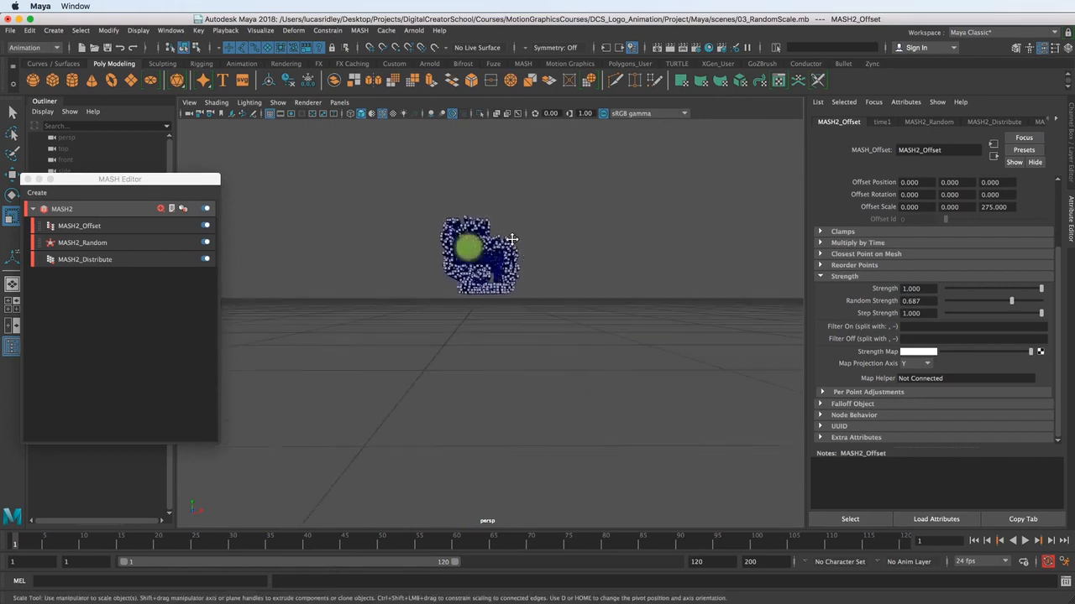
pyautogui.press('f')
pyautogui.keyDown('alt'); pyautogui.moveTo(358, 245); pyautogui.dragTo(449, 283, button='right'); pyautogui.keyUp('alt')
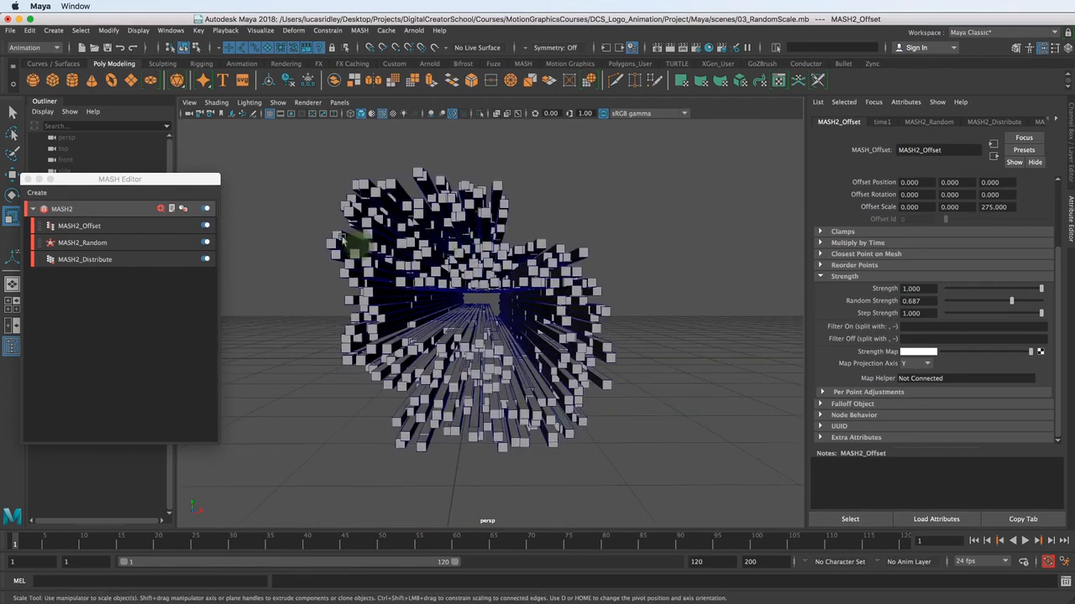
pyautogui.keyDown('alt'); pyautogui.moveTo(354, 230); pyautogui.dragTo(376, 225, button='middle'); pyautogui.keyUp('alt')
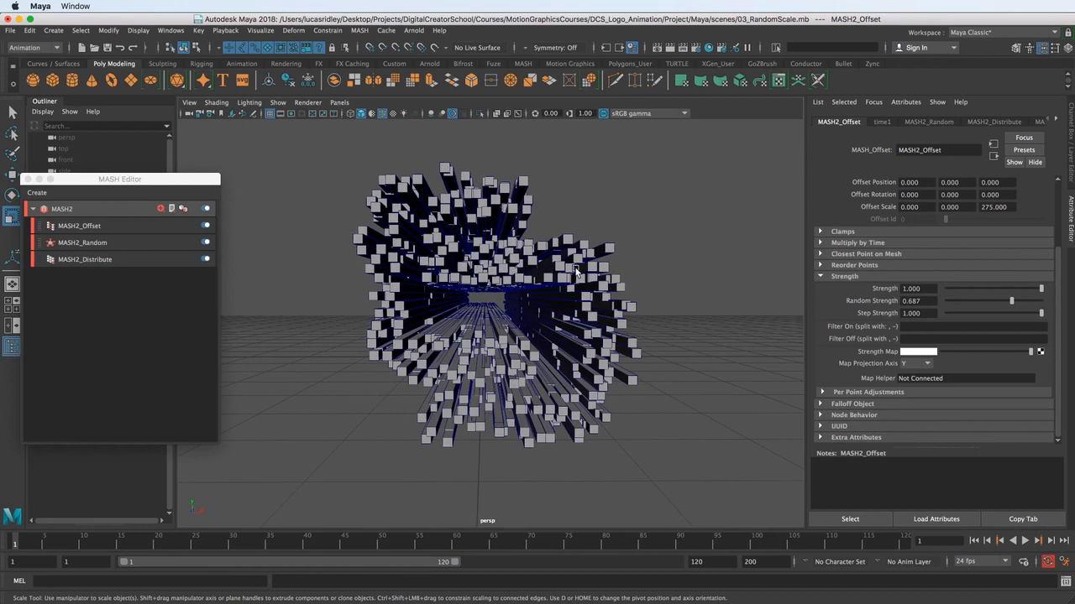
pyautogui.keyDown('alt'); pyautogui.moveTo(449, 278); pyautogui.dragTo(475, 232); pyautogui.keyUp('alt')
pyautogui.press('r')
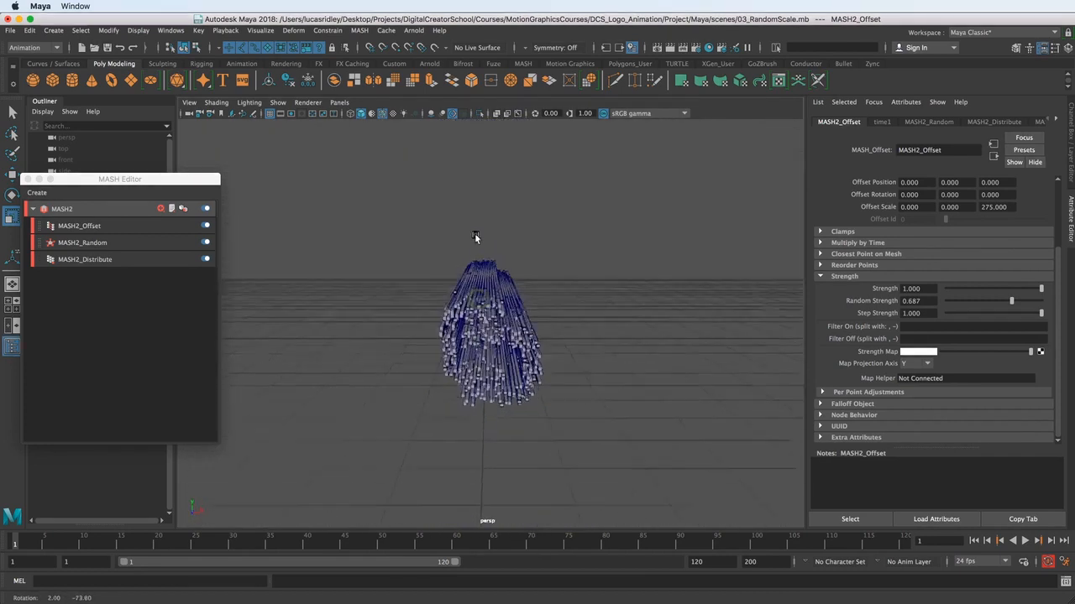
pyautogui.keyDown('alt'); pyautogui.moveTo(475, 233); pyautogui.dragTo(495, 294, button='right'); pyautogui.keyUp('alt')
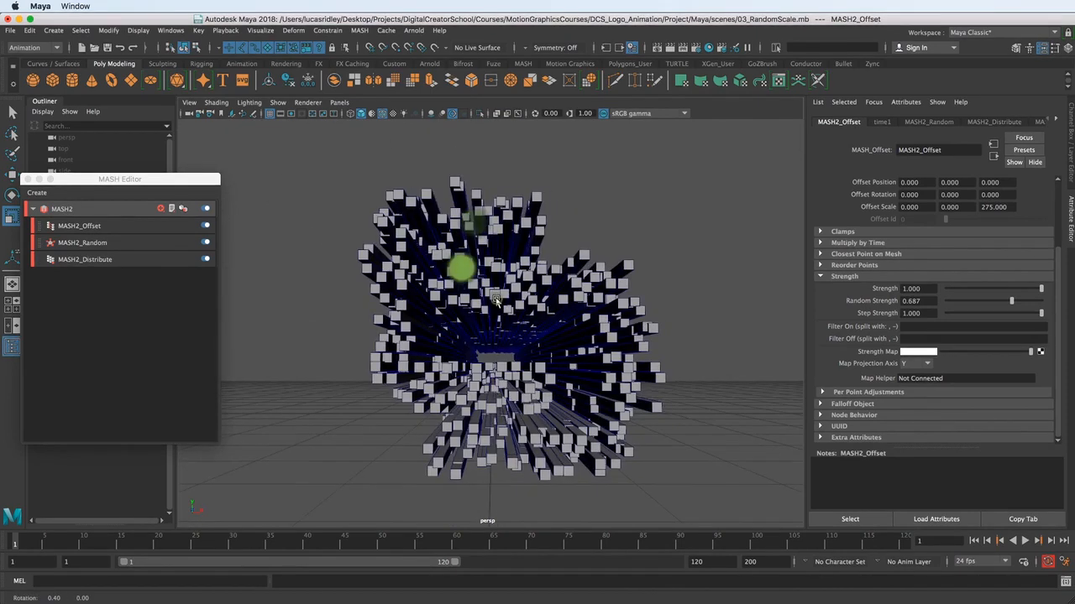
pyautogui.keyDown('alt'); pyautogui.moveTo(496, 294); pyautogui.dragTo(497, 309); pyautogui.keyUp('alt')
pyautogui.keyDown('alt'); pyautogui.moveTo(505, 345); pyautogui.dragTo(515, 300); pyautogui.keyUp('alt')
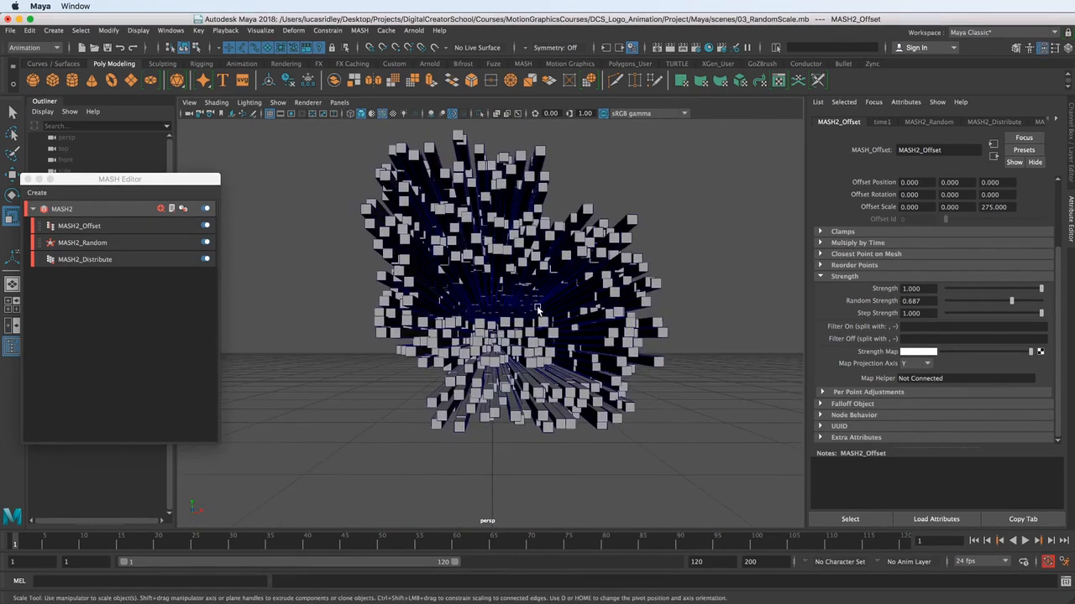
pyautogui.keyDown('alt'); pyautogui.moveTo(516, 300); pyautogui.dragTo(431, 337, button='right'); pyautogui.keyUp('alt')
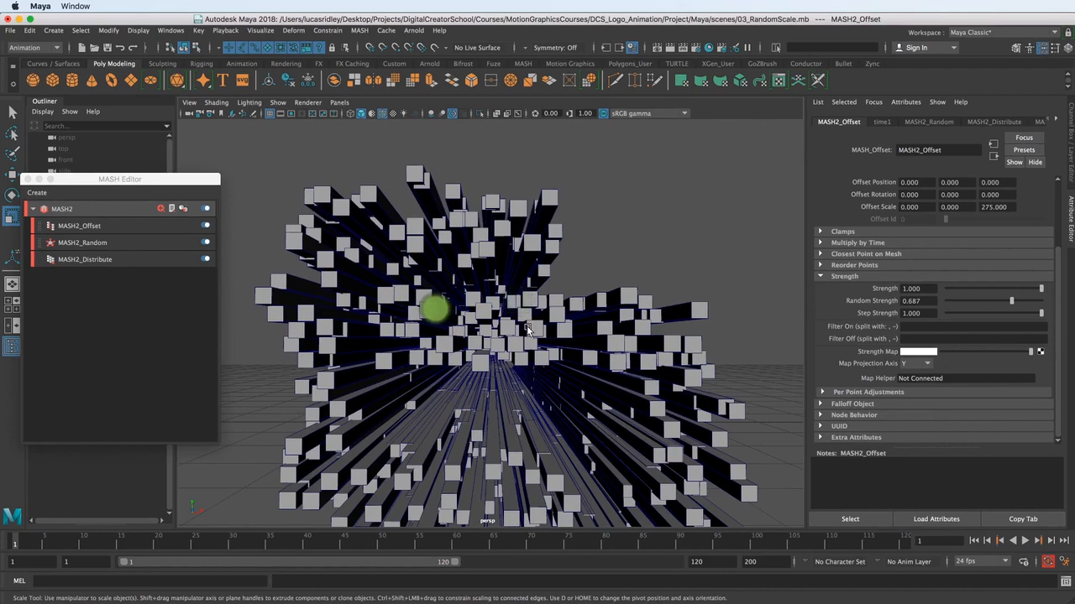
pyautogui.moveTo(556, 326)
pyautogui.keyDown('alt'); pyautogui.mouseDown(button='right')
pyautogui.moveTo(454, 318)
pyautogui.moveTo(503, 319)
pyautogui.mouseUp(button='right'); pyautogui.keyUp('alt')
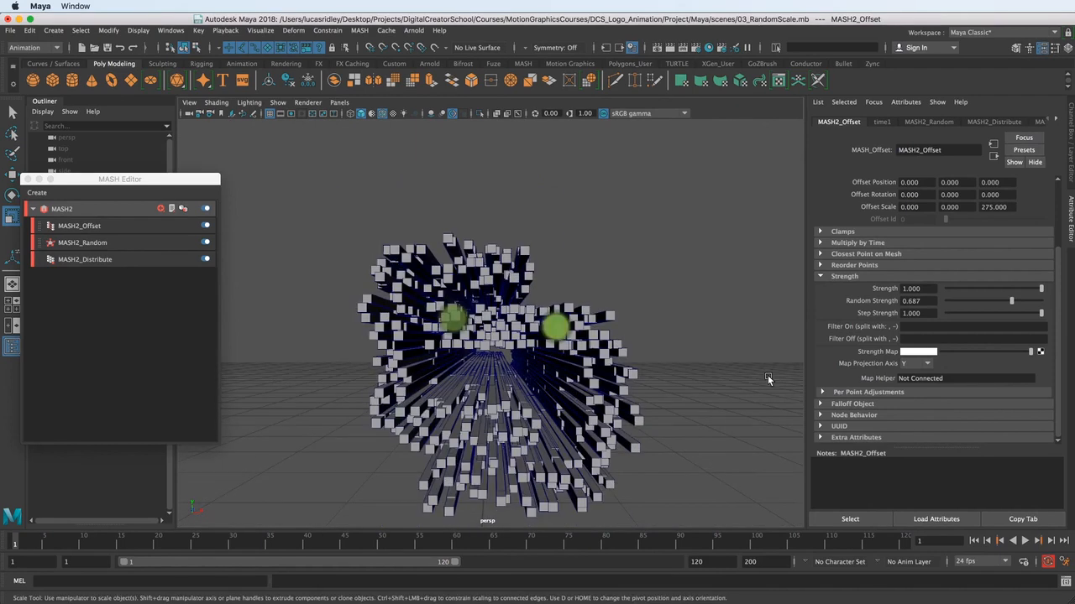
# Set the Map Projection Axis of the MASH2_Offset strength map to Z.
pyautogui.click(915, 363)
pyautogui.click(915, 409)
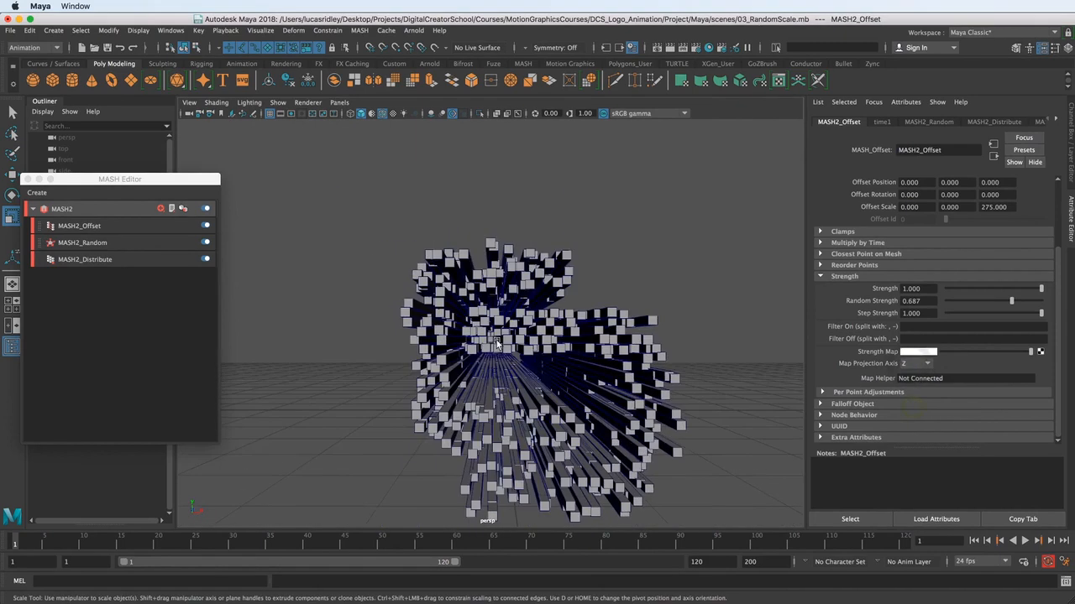
pyautogui.keyDown('alt'); pyautogui.moveTo(496, 341); pyautogui.dragTo(496, 342); pyautogui.keyUp('alt')
# Connect a Ramp texture to the Strength Map of the MASH2_Offset node.
pyautogui.click(1040, 352)
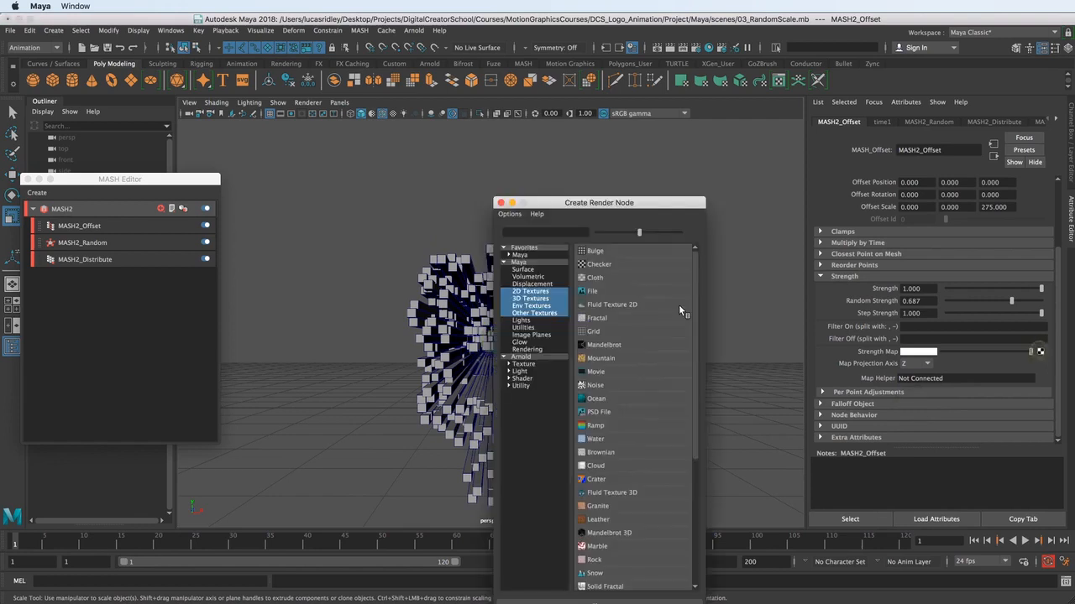
pyautogui.moveTo(601, 192); pyautogui.dragTo(602, 147)
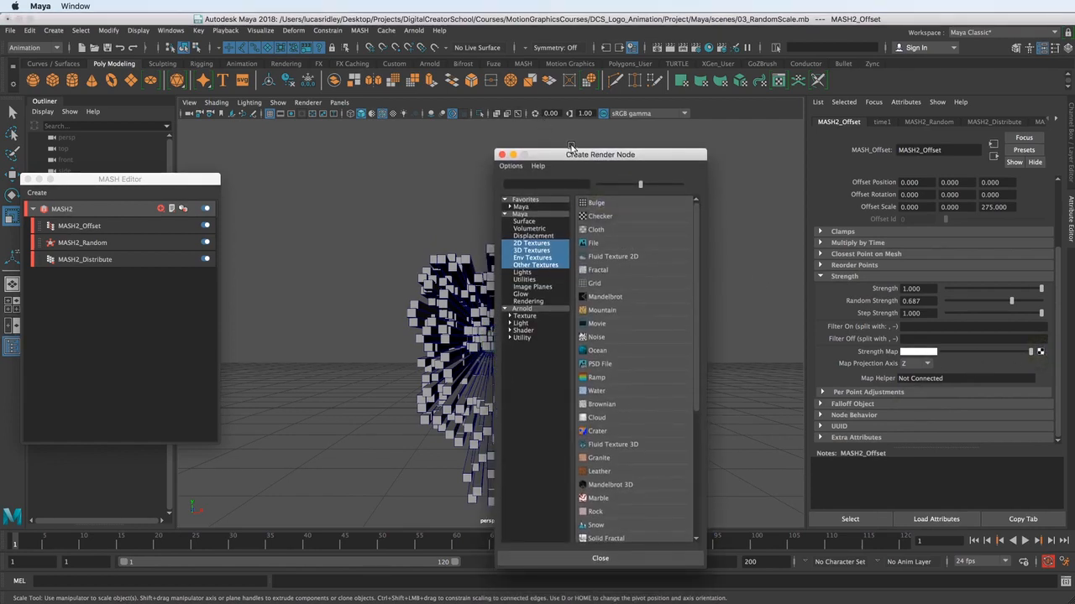
pyautogui.moveTo(576, 155); pyautogui.dragTo(585, 90)
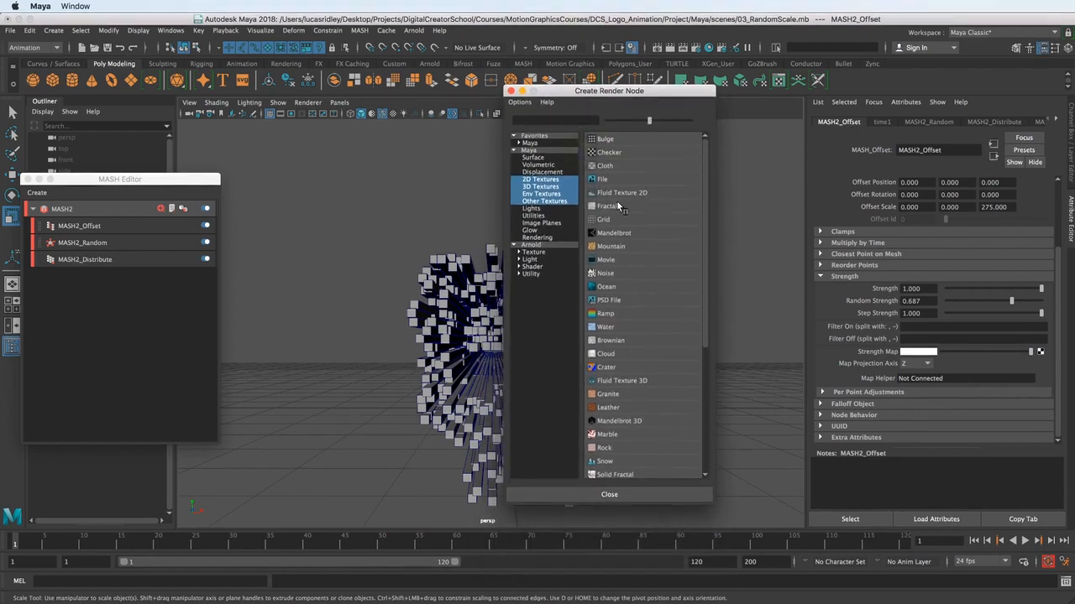
pyautogui.click(606, 313)
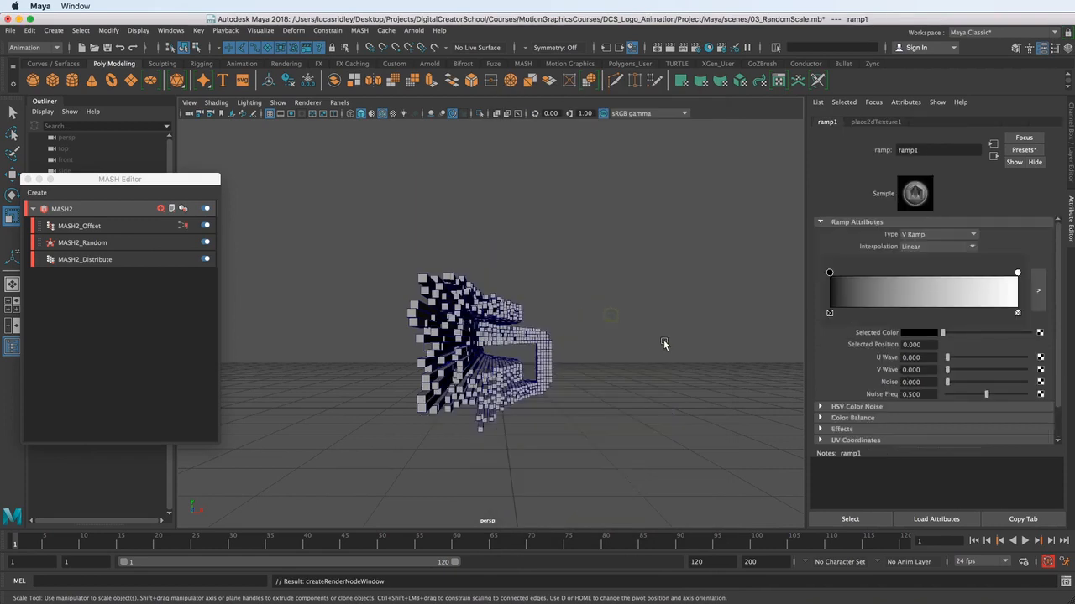
pyautogui.moveTo(505, 333)
pyautogui.keyDown('alt'); pyautogui.mouseDown()
pyautogui.moveTo(404, 345)
pyautogui.moveTo(513, 340)
pyautogui.mouseUp(); pyautogui.keyUp('alt')
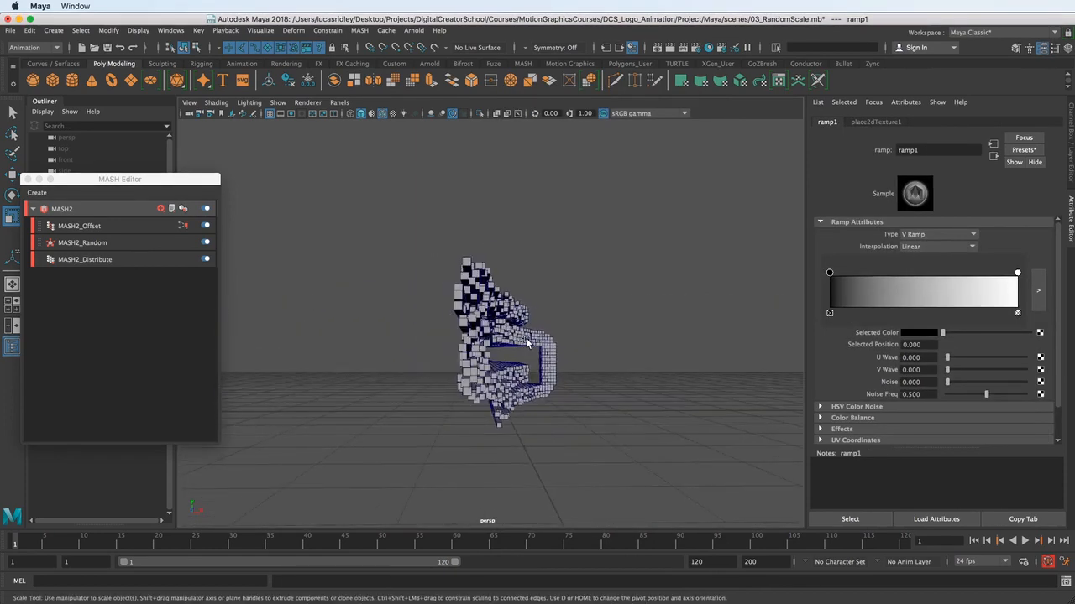
# Move the ramp's black color stop to position 0.393 and go back to the MASH2_Offset attributes.
pyautogui.moveTo(1016, 275)
pyautogui.mouseDown()
pyautogui.moveTo(844, 281)
pyautogui.moveTo(1033, 284)
pyautogui.mouseUp()
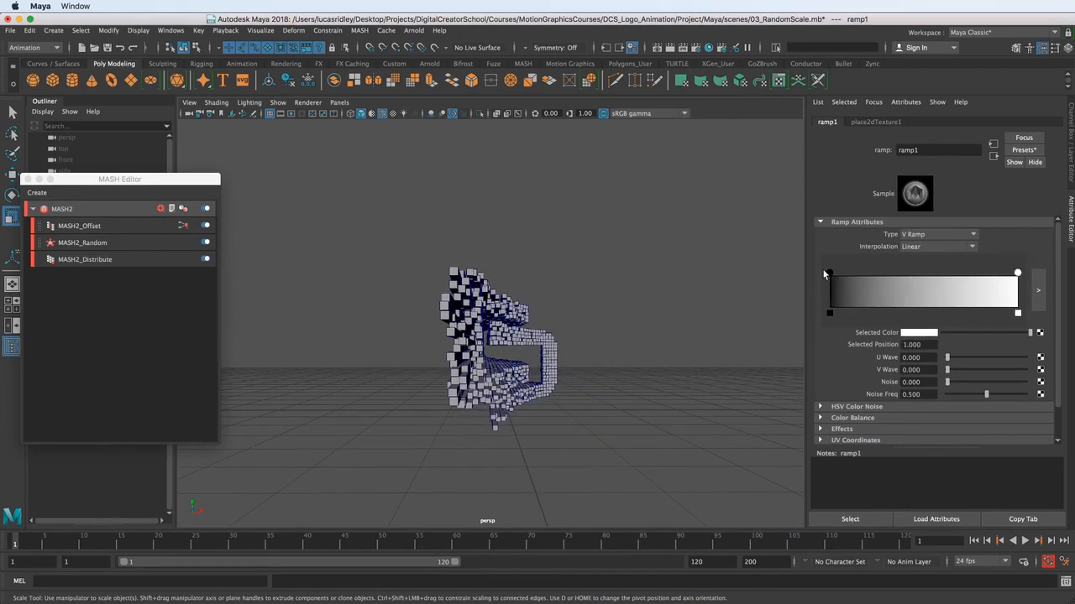
pyautogui.moveTo(825, 275); pyautogui.dragTo(903, 277)
pyautogui.keyDown('alt'); pyautogui.moveTo(558, 336); pyautogui.dragTo(505, 314); pyautogui.keyUp('alt')
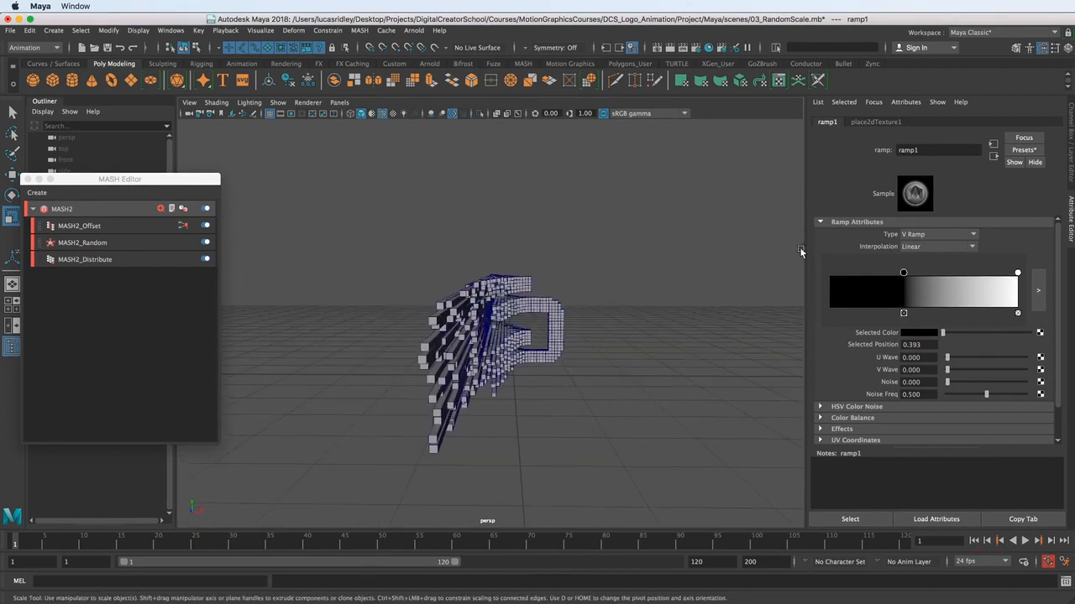
pyautogui.click(994, 156)
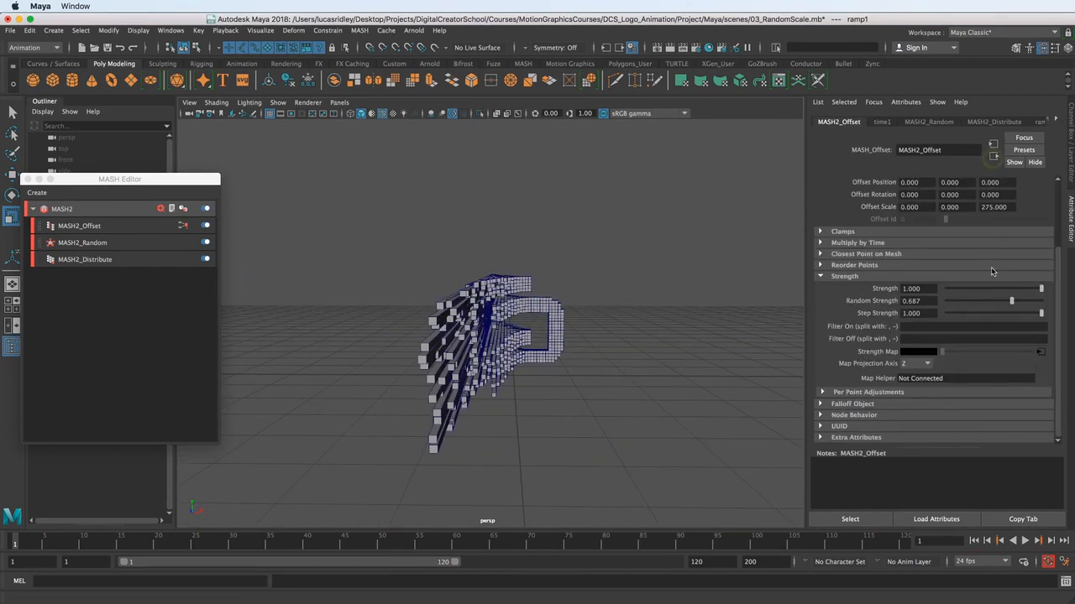
# Try Y as the Map Projection Axis of the MASH2_Offset strength map.
pyautogui.click(915, 363)
pyautogui.click(916, 391)
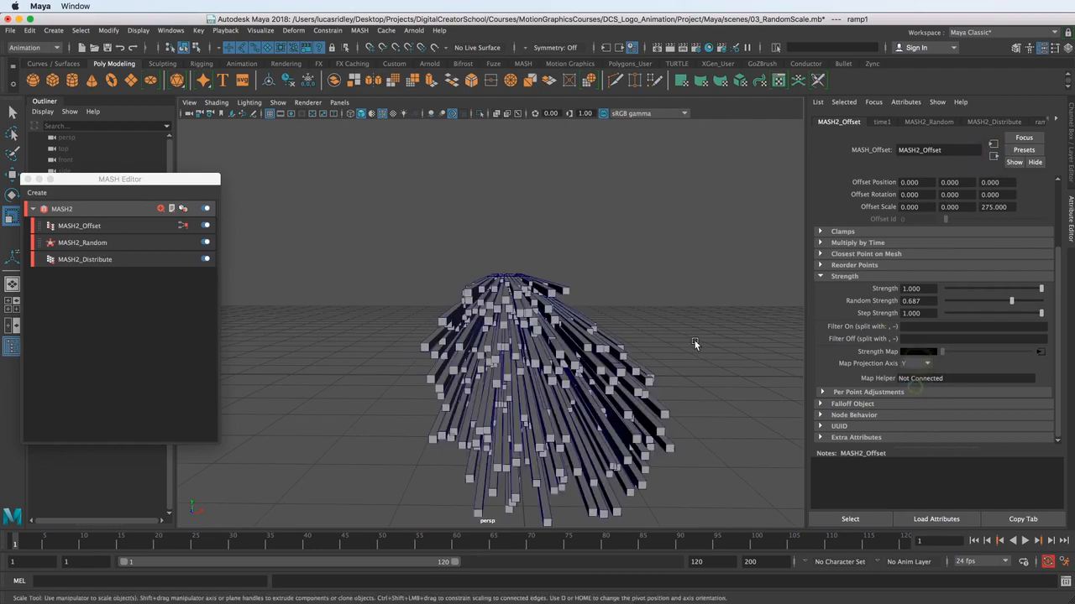
pyautogui.moveTo(705, 302)
pyautogui.keyDown('alt'); pyautogui.mouseDown()
pyautogui.moveTo(576, 336)
pyautogui.moveTo(502, 328)
pyautogui.moveTo(461, 302)
pyautogui.moveTo(430, 243)
pyautogui.moveTo(647, 319)
pyautogui.moveTo(658, 307)
pyautogui.moveTo(650, 313)
pyautogui.moveTo(714, 326)
pyautogui.mouseUp(); pyautogui.keyUp('alt')
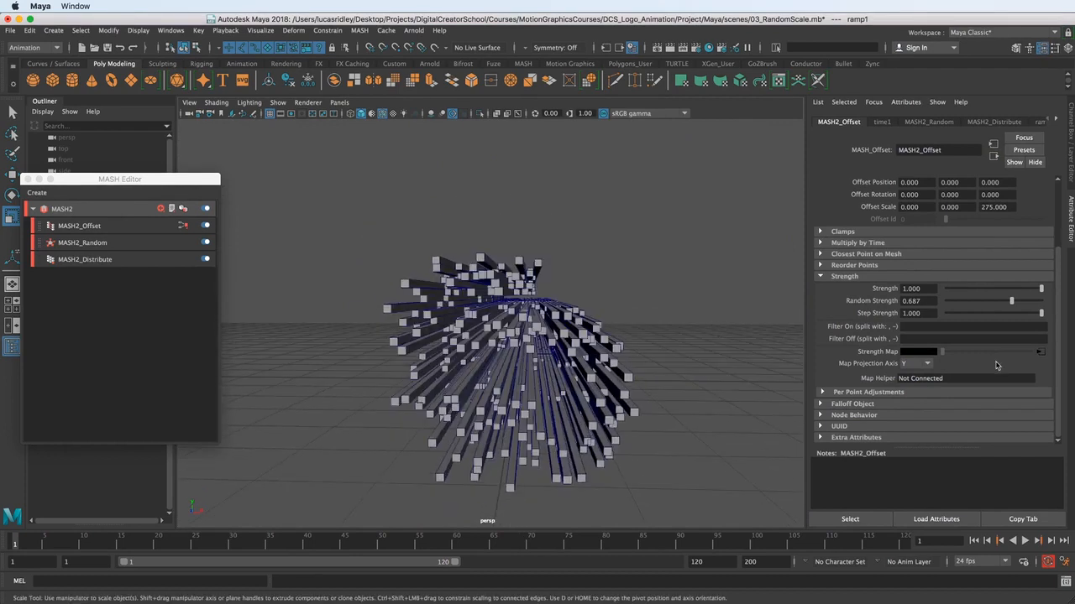
# Return the ramp's black color stop to position 0.000 and its white color stop to position 1.000.
pyautogui.click(1042, 353)
pyautogui.moveTo(904, 273); pyautogui.dragTo(811, 277)
pyautogui.keyDown('alt'); pyautogui.moveTo(608, 318); pyautogui.dragTo(586, 322); pyautogui.keyUp('alt')
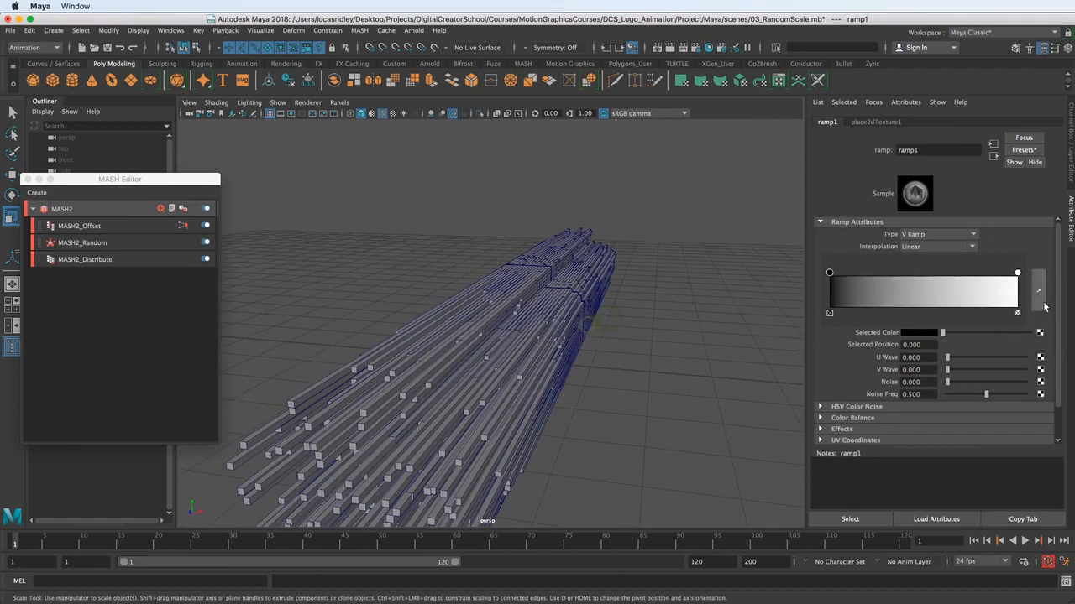
pyautogui.moveTo(1012, 274); pyautogui.dragTo(909, 282)
pyautogui.moveTo(1012, 278); pyautogui.dragTo(1036, 277)
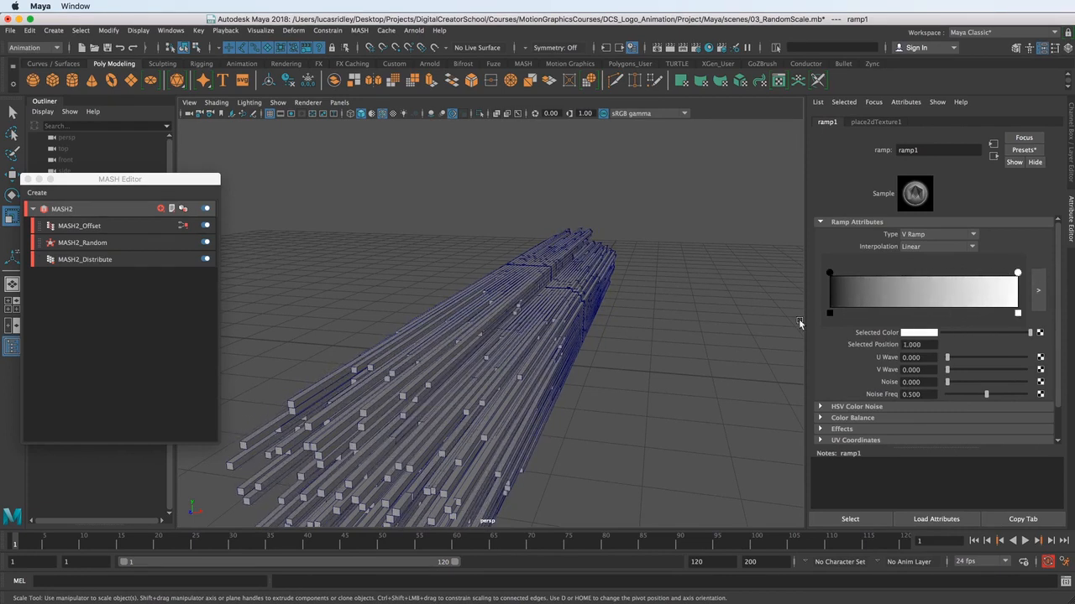
pyautogui.keyDown('alt'); pyautogui.moveTo(648, 339); pyautogui.dragTo(663, 327); pyautogui.keyUp('alt')
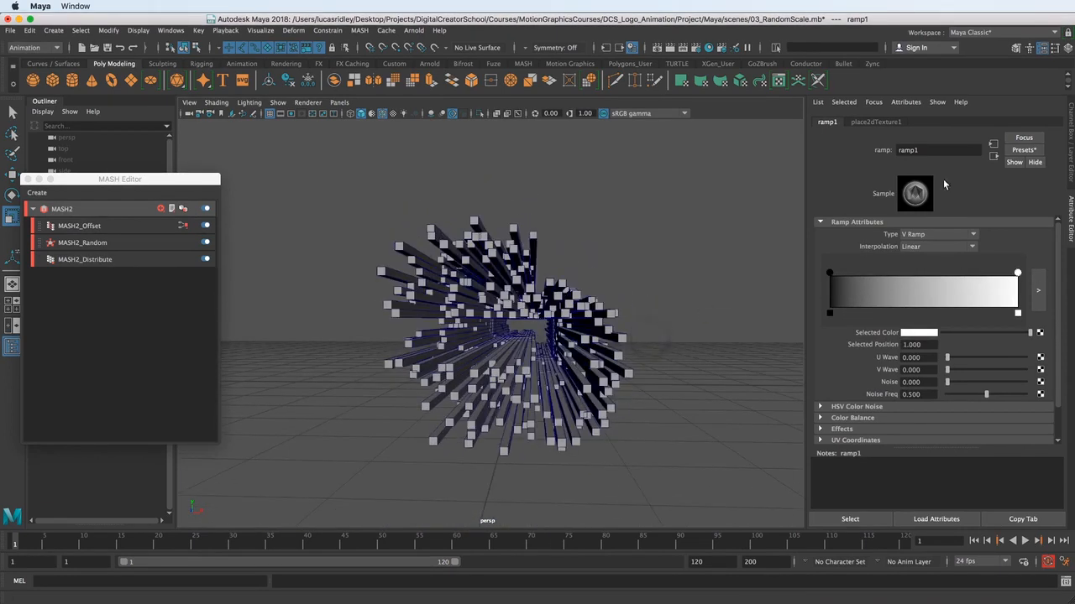
# Set the Map Projection Axis of the MASH2_Offset strength map to Z and check the logo's gradual stretching.
pyautogui.click(992, 158)
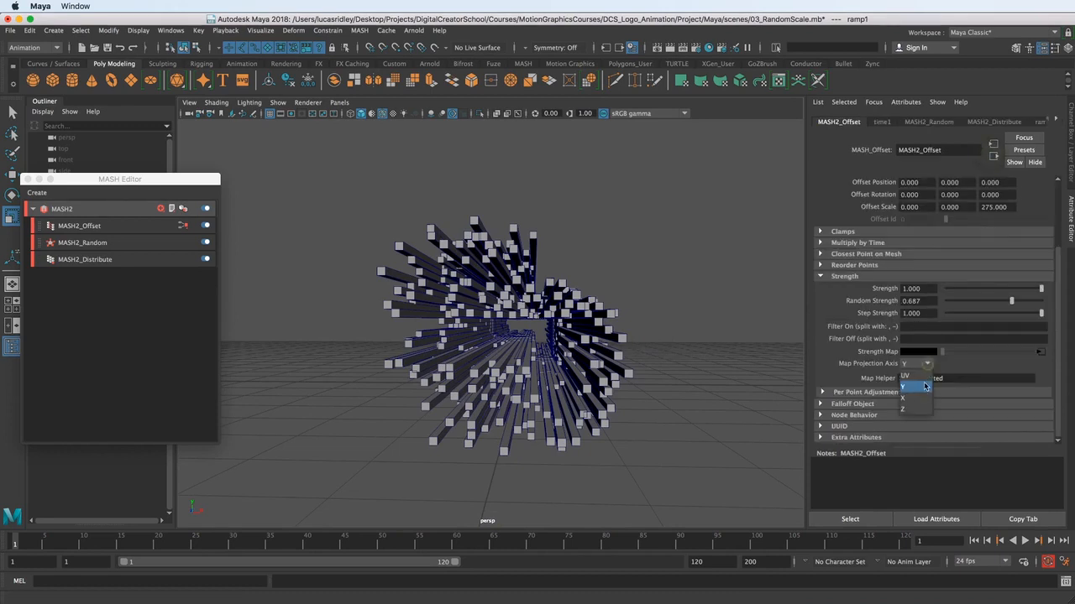
pyautogui.click(916, 409)
pyautogui.moveTo(551, 402)
pyautogui.keyDown('alt'); pyautogui.mouseDown()
pyautogui.moveTo(497, 440)
pyautogui.moveTo(480, 418)
pyautogui.moveTo(564, 408)
pyautogui.moveTo(553, 401)
pyautogui.mouseUp(); pyautogui.keyUp('alt')
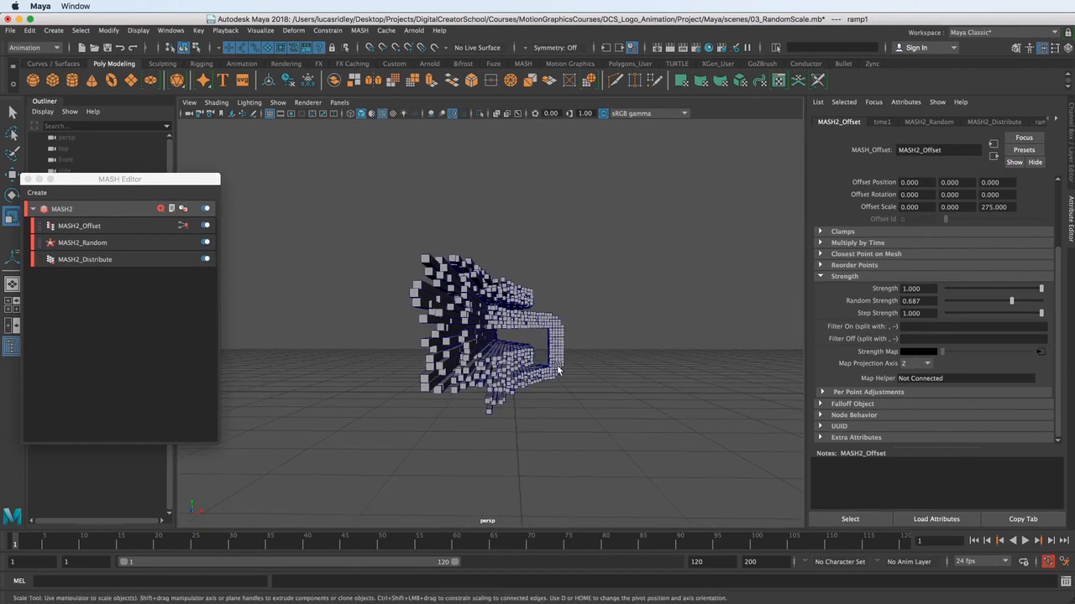
pyautogui.press('r')
pyautogui.keyDown('alt'); pyautogui.moveTo(559, 340); pyautogui.dragTo(534, 375); pyautogui.keyUp('alt')
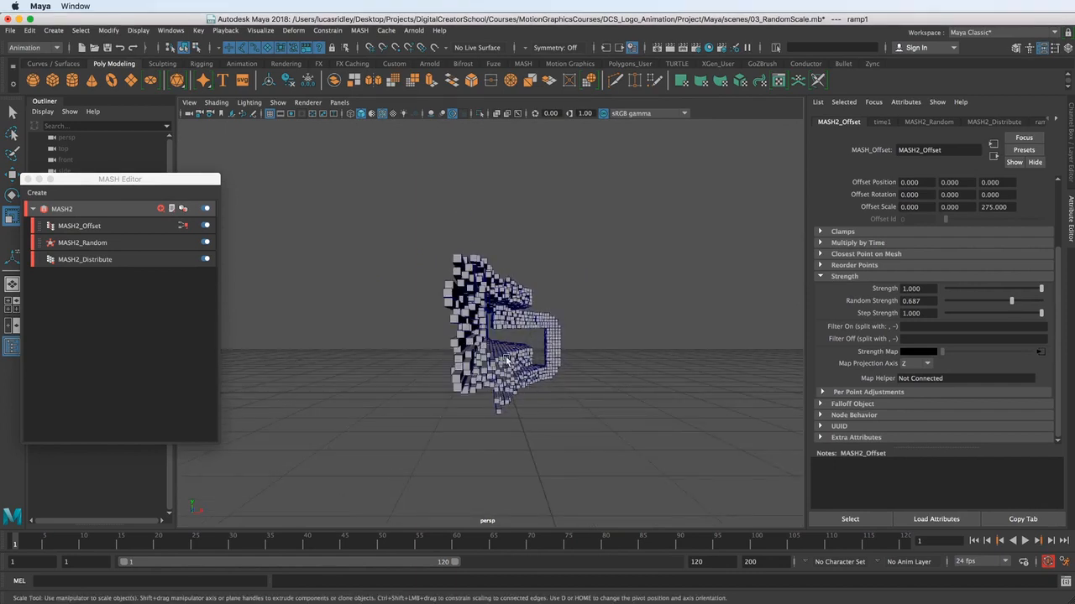
pyautogui.moveTo(496, 307)
pyautogui.keyDown('alt'); pyautogui.mouseDown()
pyautogui.moveTo(473, 294)
pyautogui.moveTo(504, 315)
pyautogui.mouseUp(); pyautogui.keyUp('alt')
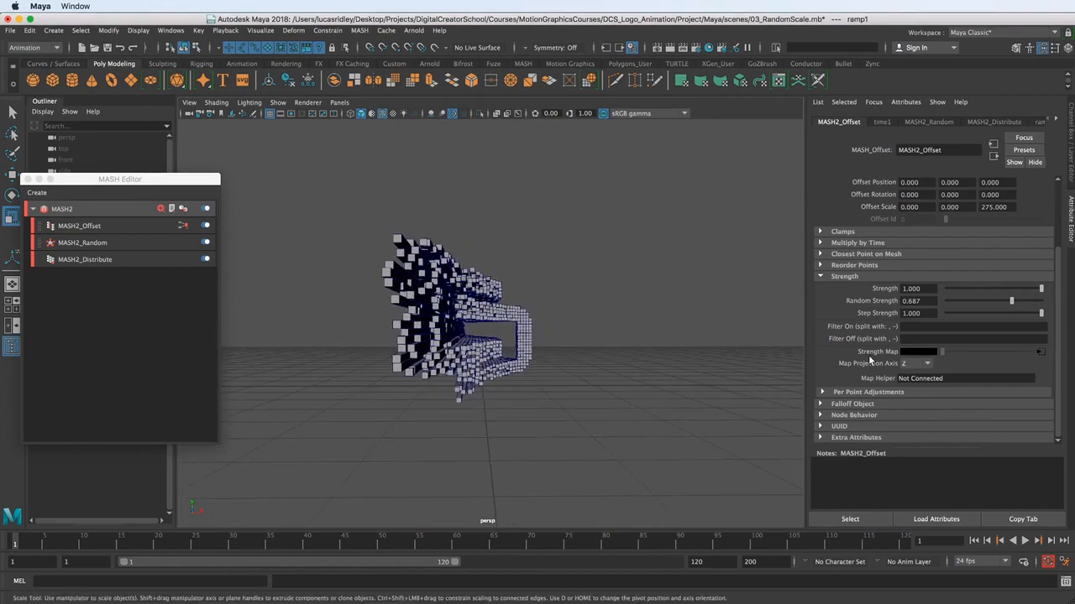
# Move the white color stop of the ramp driving the strength map to position 0.652.
pyautogui.click(1041, 352)
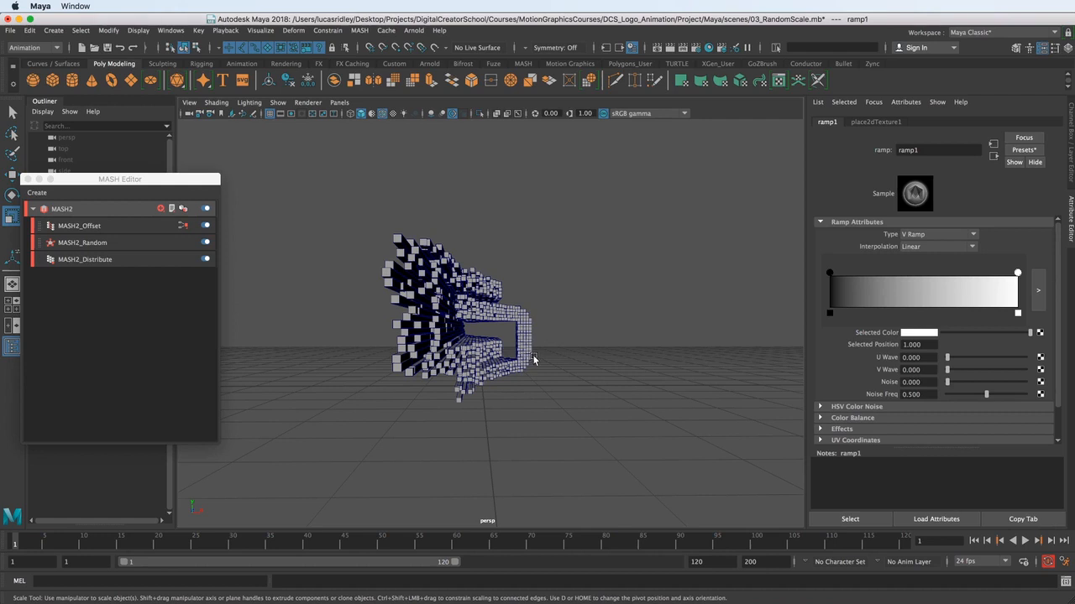
pyautogui.moveTo(1016, 279); pyautogui.dragTo(952, 310)
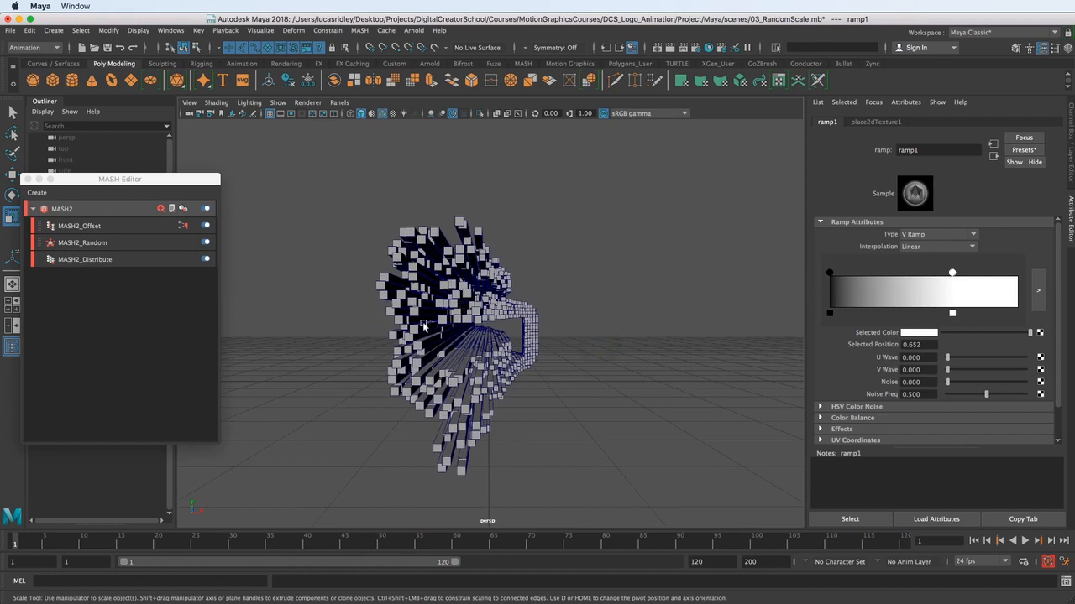
# Try a different Rotate UV value on the ramp's place2dTexture1 node and undo it.
pyautogui.click(876, 123)
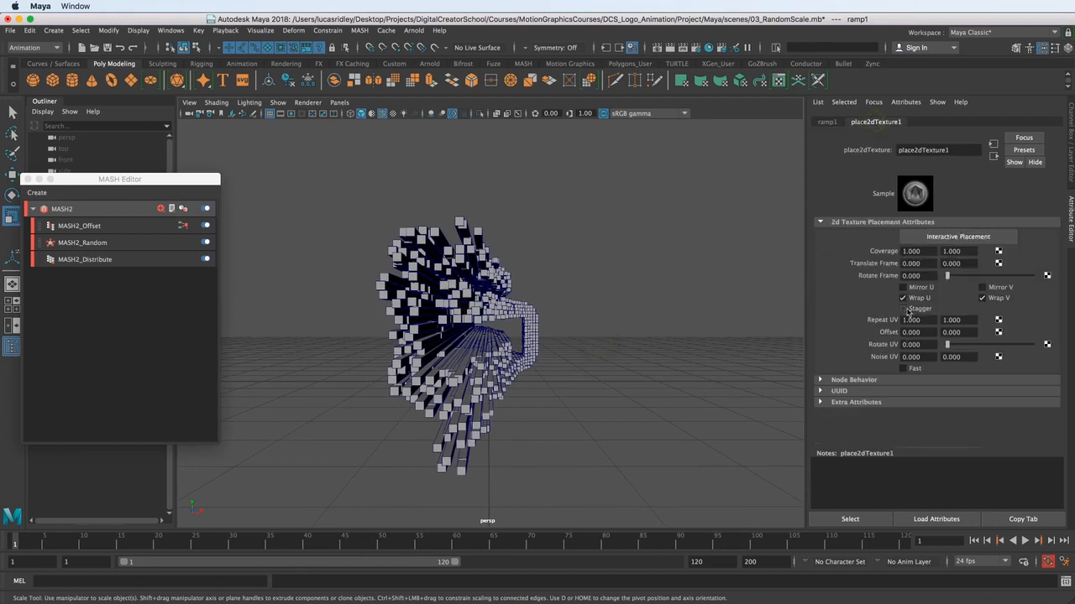
pyautogui.moveTo(944, 343); pyautogui.dragTo(975, 345)
pyautogui.keyDown('alt'); pyautogui.moveTo(475, 377); pyautogui.dragTo(515, 361); pyautogui.keyUp('alt')
pyautogui.press('super+z')
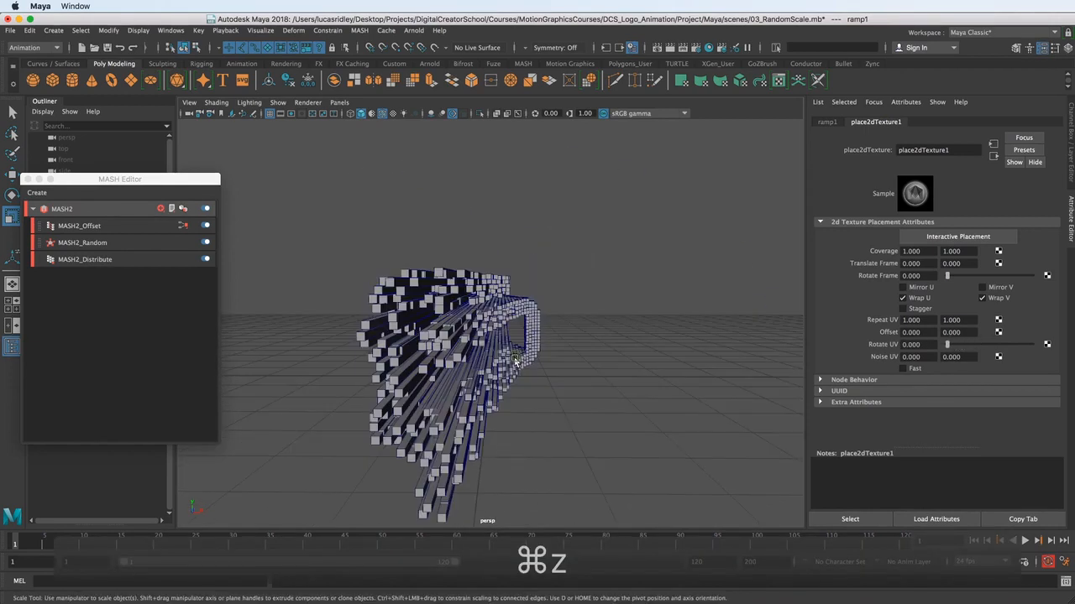
# Examine the stretched logo from several angles and look at the Map Helper setting of the MASH2_Offset node.
pyautogui.click(828, 122)
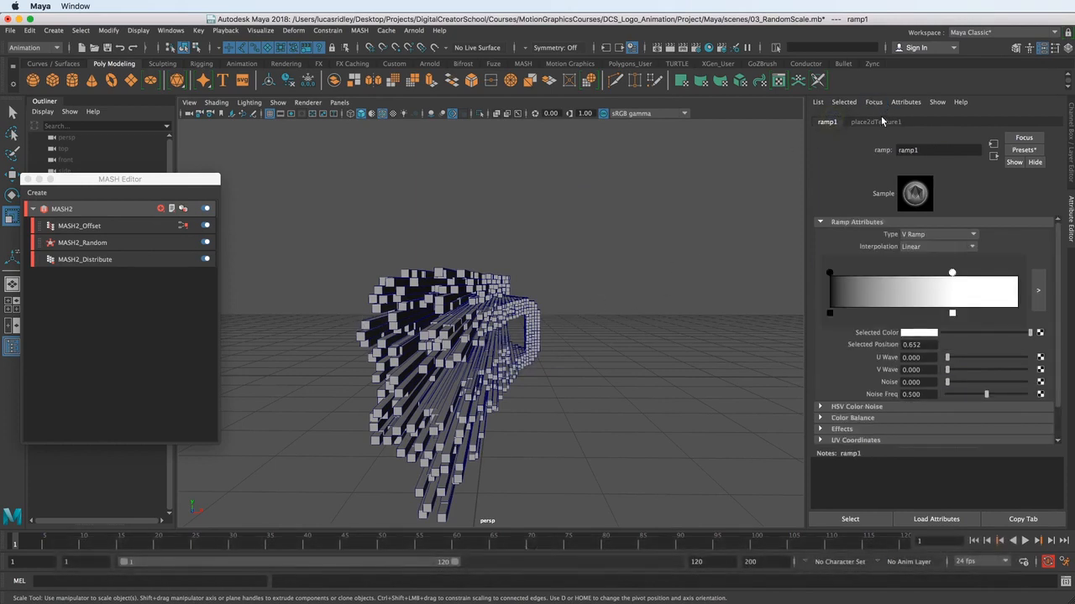
pyautogui.keyDown('alt'); pyautogui.moveTo(655, 348); pyautogui.dragTo(560, 269); pyautogui.keyUp('alt')
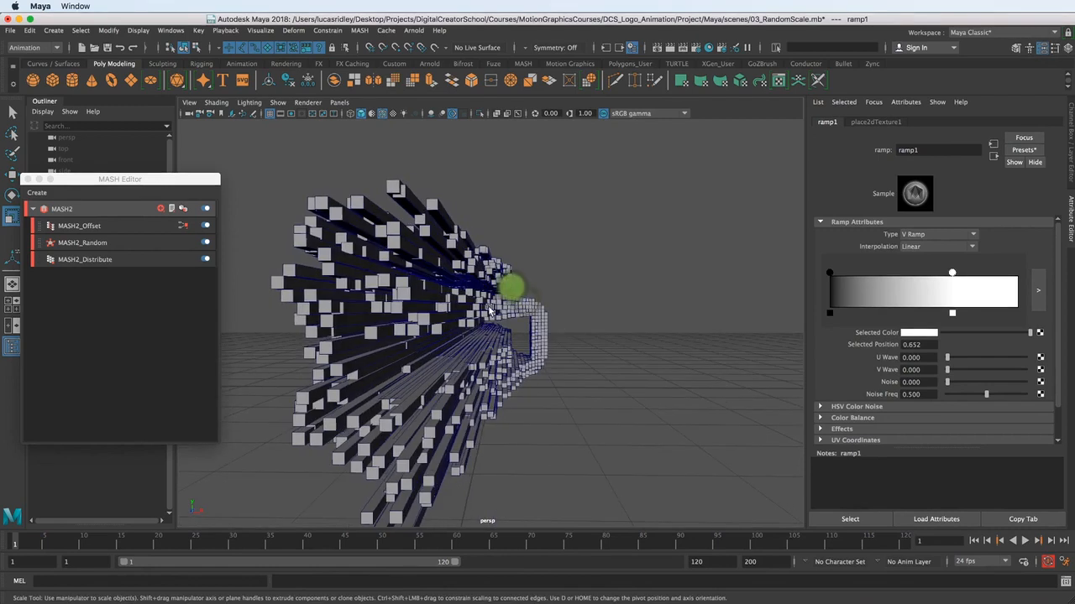
pyautogui.keyDown('alt'); pyautogui.moveTo(489, 310); pyautogui.dragTo(487, 339); pyautogui.keyUp('alt')
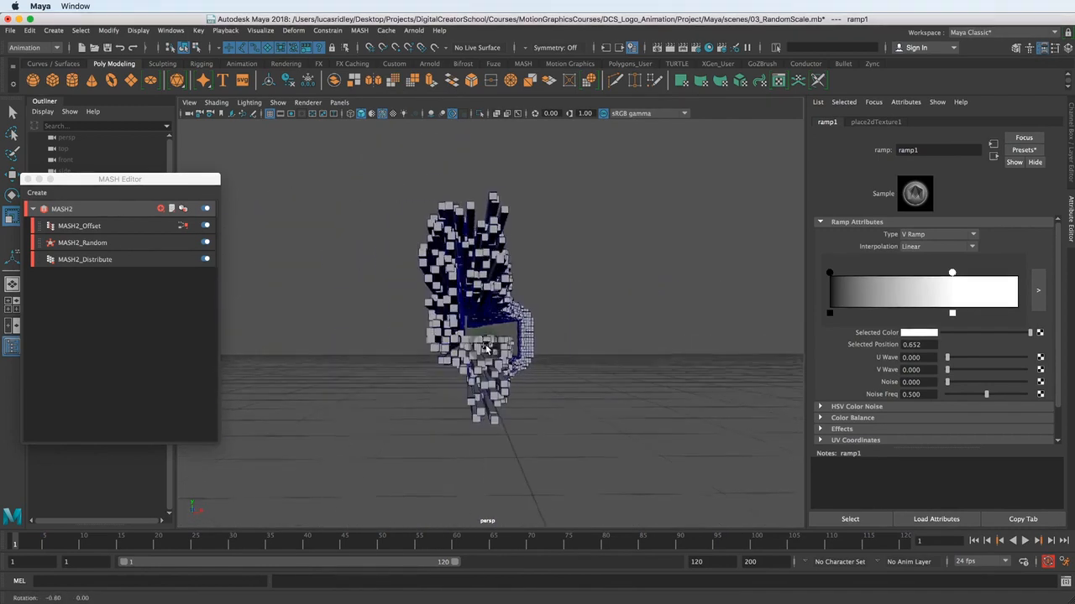
pyautogui.keyDown('alt'); pyautogui.moveTo(487, 339); pyautogui.dragTo(505, 366, button='right'); pyautogui.keyUp('alt')
pyautogui.keyDown('alt'); pyautogui.moveTo(505, 366); pyautogui.dragTo(516, 322); pyautogui.keyUp('alt')
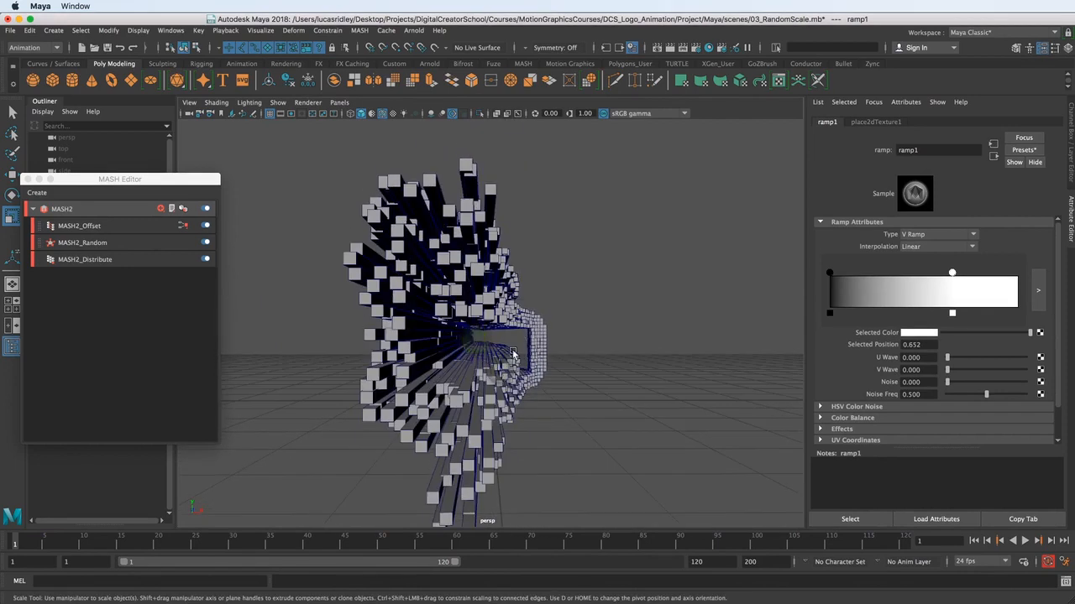
pyautogui.keyDown('alt'); pyautogui.moveTo(468, 358); pyautogui.dragTo(504, 344); pyautogui.keyUp('alt')
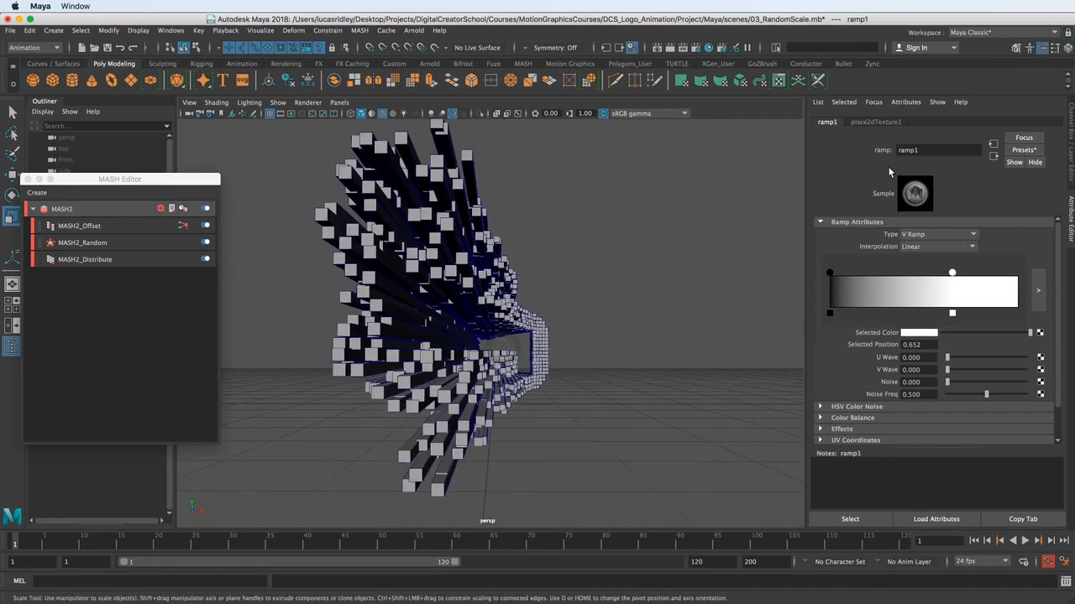
pyautogui.click(80, 226)
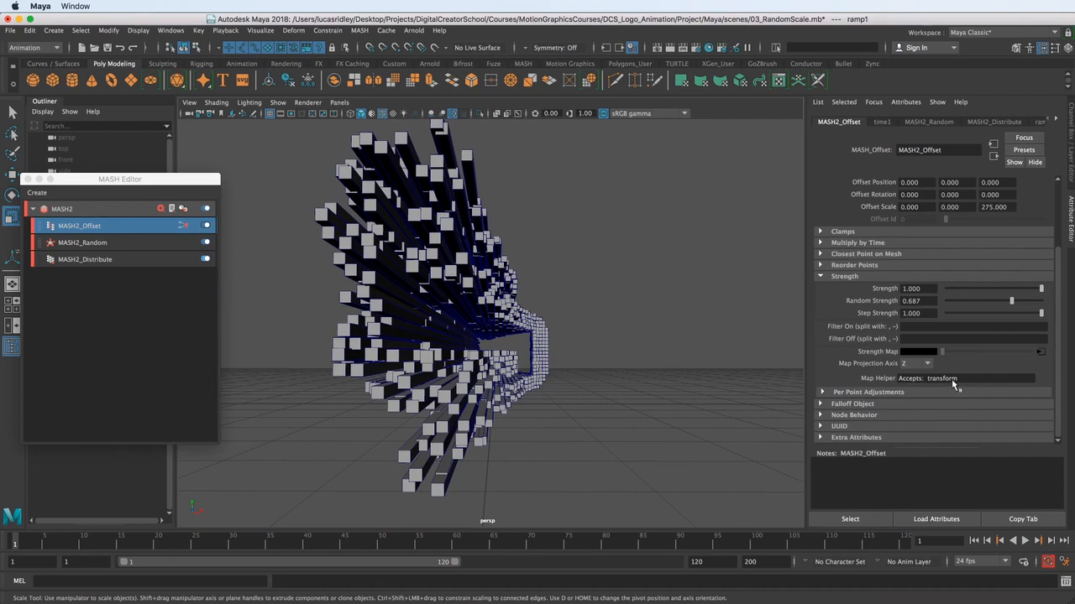
pyautogui.moveTo(626, 362)
pyautogui.keyDown('alt'); pyautogui.mouseDown()
pyautogui.moveTo(589, 355)
pyautogui.moveTo(586, 382)
pyautogui.mouseUp(); pyautogui.keyUp('alt')
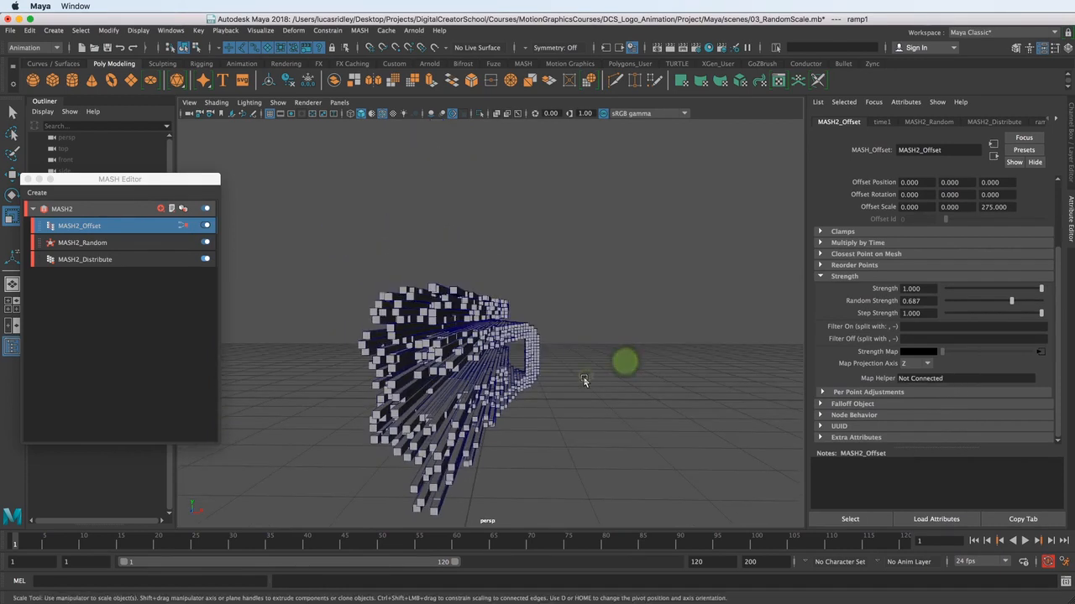
# Create a polygon plane scaled up to roughly the logo's size and rotate it upright about the X axis.
pyautogui.click(131, 81)
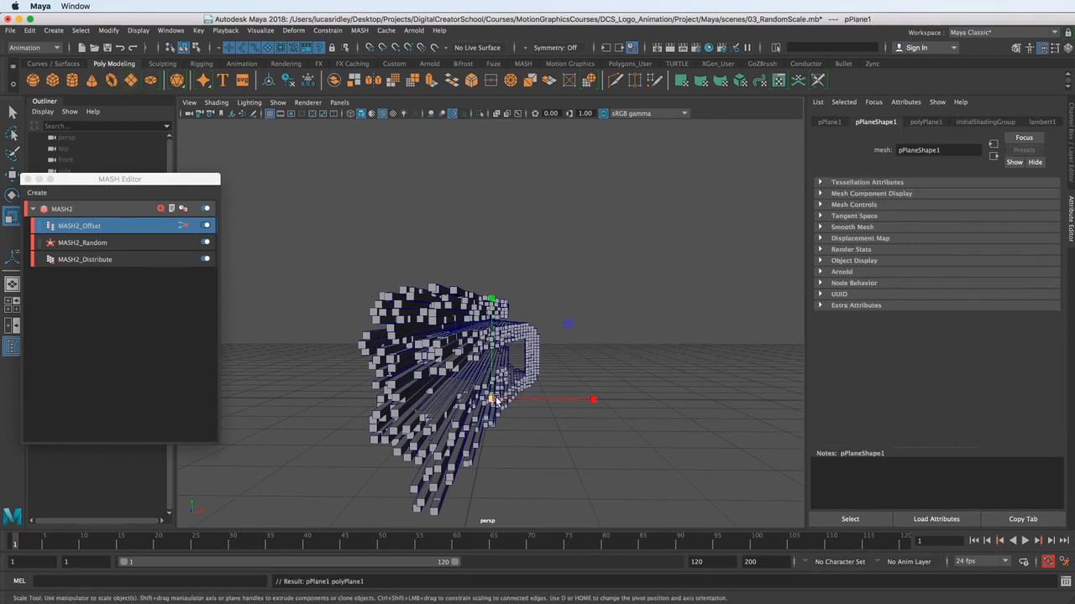
pyautogui.moveTo(496, 398); pyautogui.dragTo(540, 394)
pyautogui.press('e')
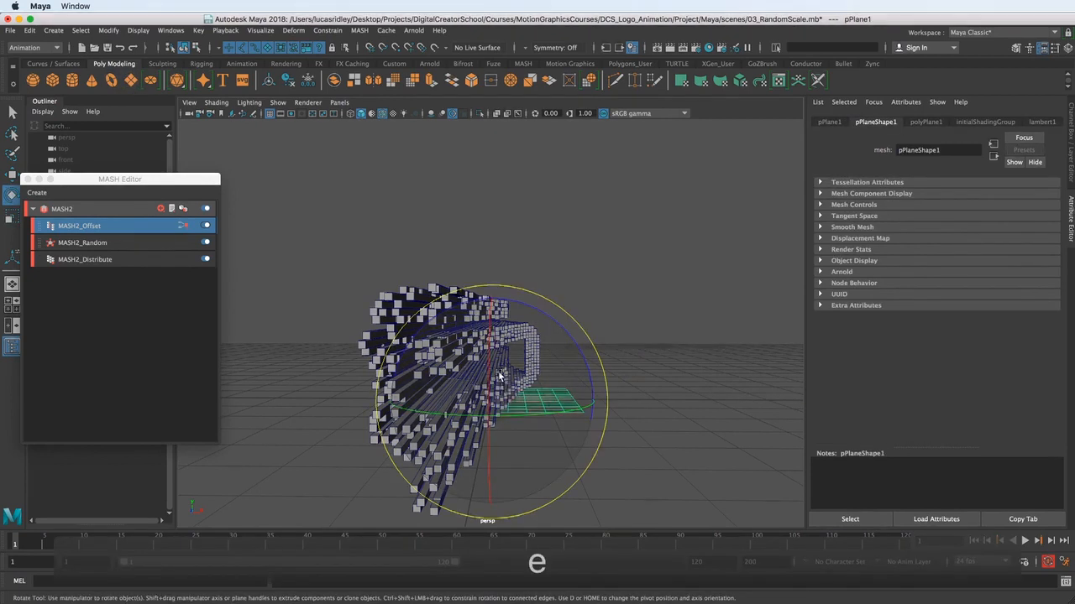
pyautogui.moveTo(490, 356); pyautogui.dragTo(470, 496)
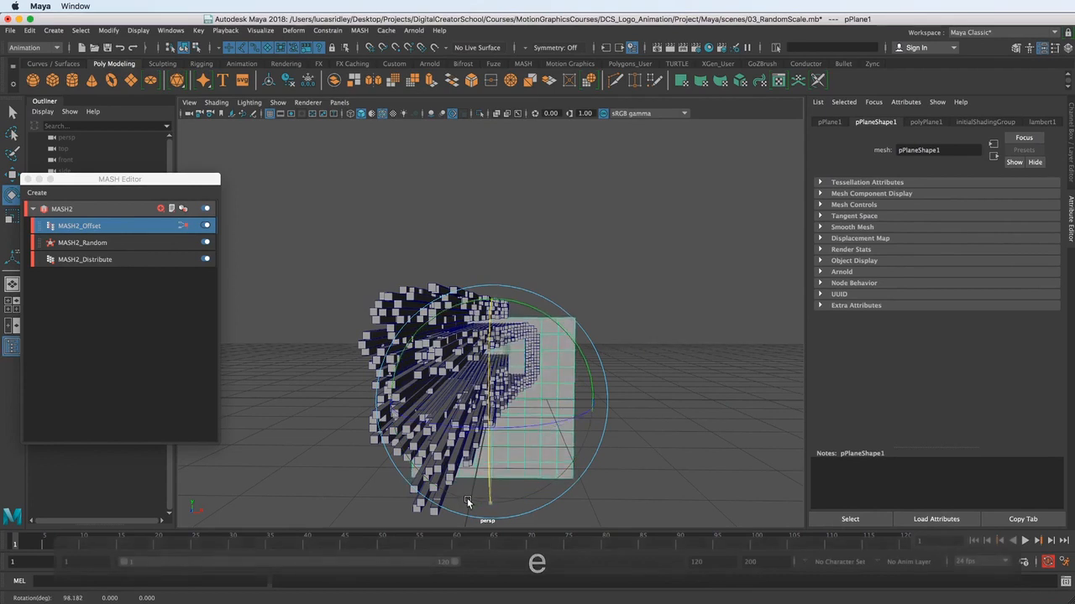
# Move the upright plane up and sideways so that it lines up with the logo.
pyautogui.press('w')
pyautogui.moveTo(494, 355); pyautogui.dragTo(491, 327)
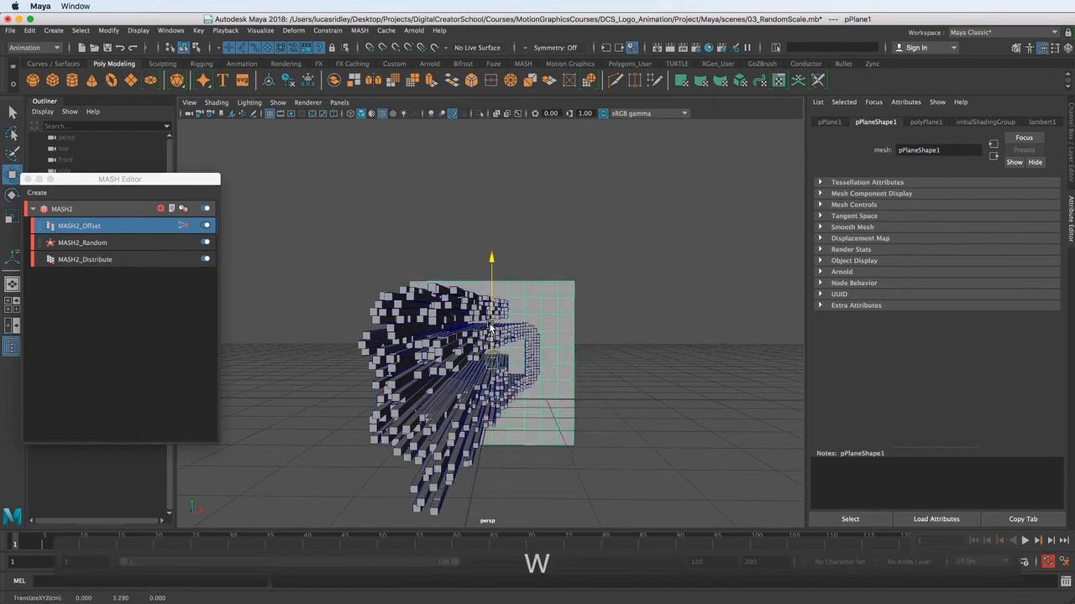
pyautogui.moveTo(596, 363); pyautogui.dragTo(573, 365)
pyautogui.moveTo(502, 359)
pyautogui.keyDown('alt'); pyautogui.mouseDown()
pyautogui.moveTo(561, 330)
pyautogui.moveTo(475, 367)
pyautogui.moveTo(483, 353)
pyautogui.moveTo(522, 357)
pyautogui.mouseUp(); pyautogui.keyUp('alt')
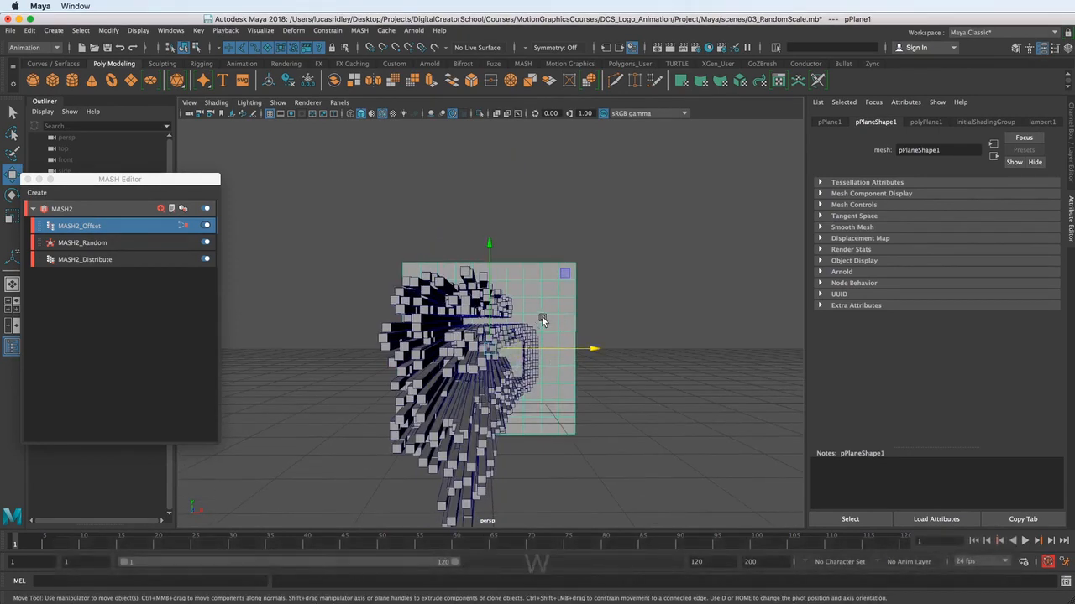
# Connect pPlane1 as the Map Helper of the MASH2_Offset node's strength map.
pyautogui.click(78, 230)
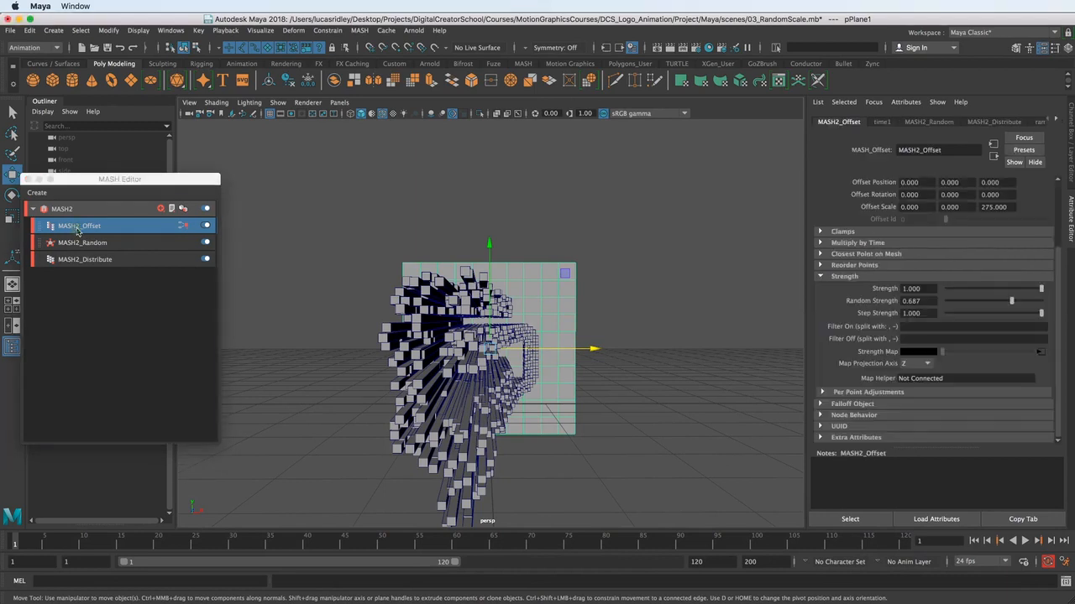
pyautogui.moveTo(156, 179); pyautogui.dragTo(164, 301)
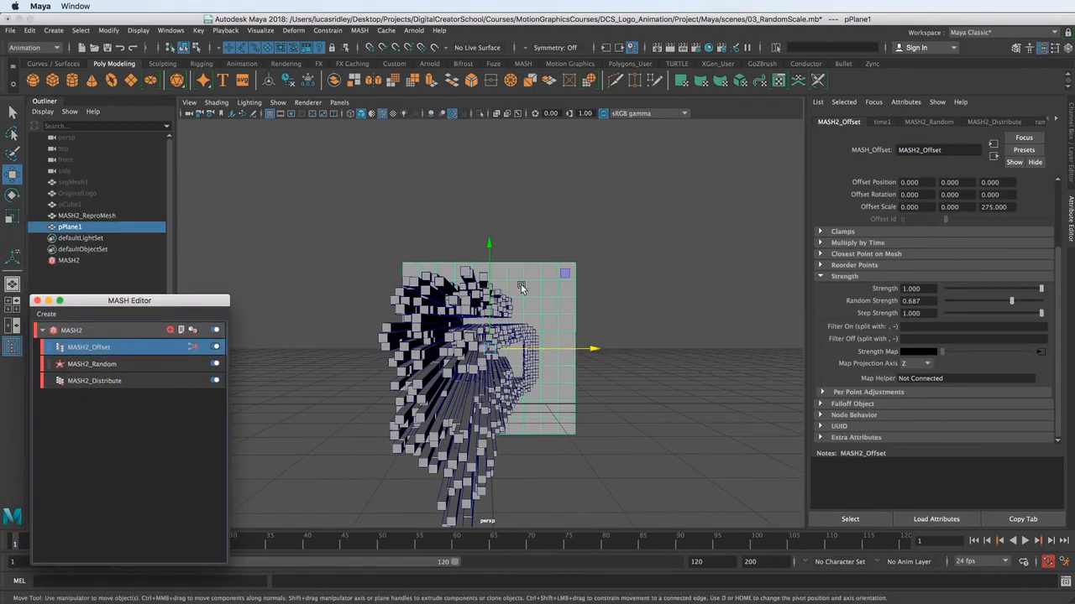
pyautogui.moveTo(87, 228); pyautogui.dragTo(79, 238)
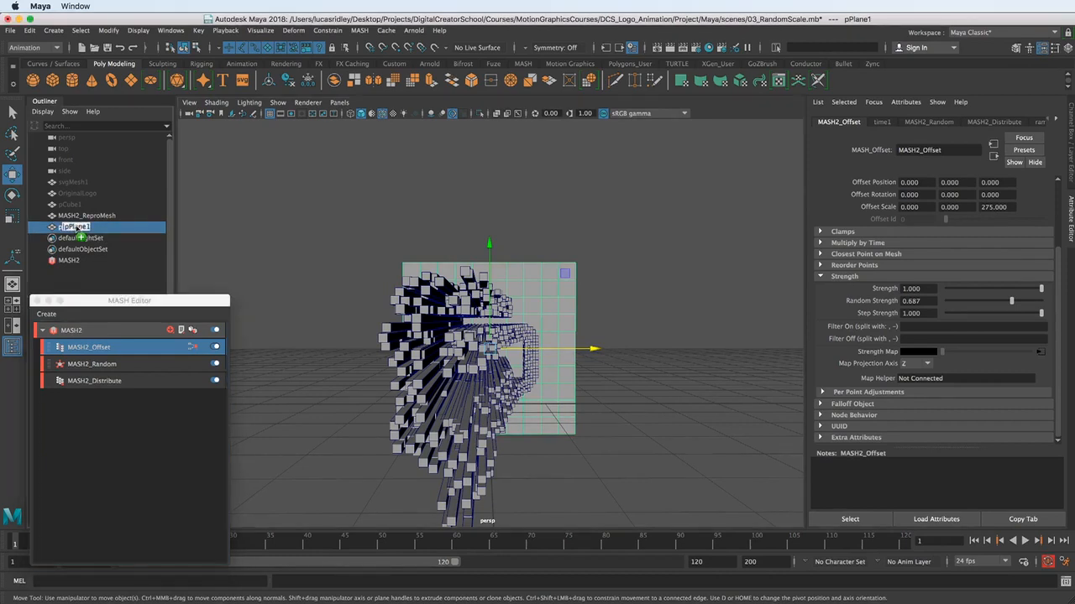
pyautogui.moveTo(595, 315); pyautogui.dragTo(835, 370)
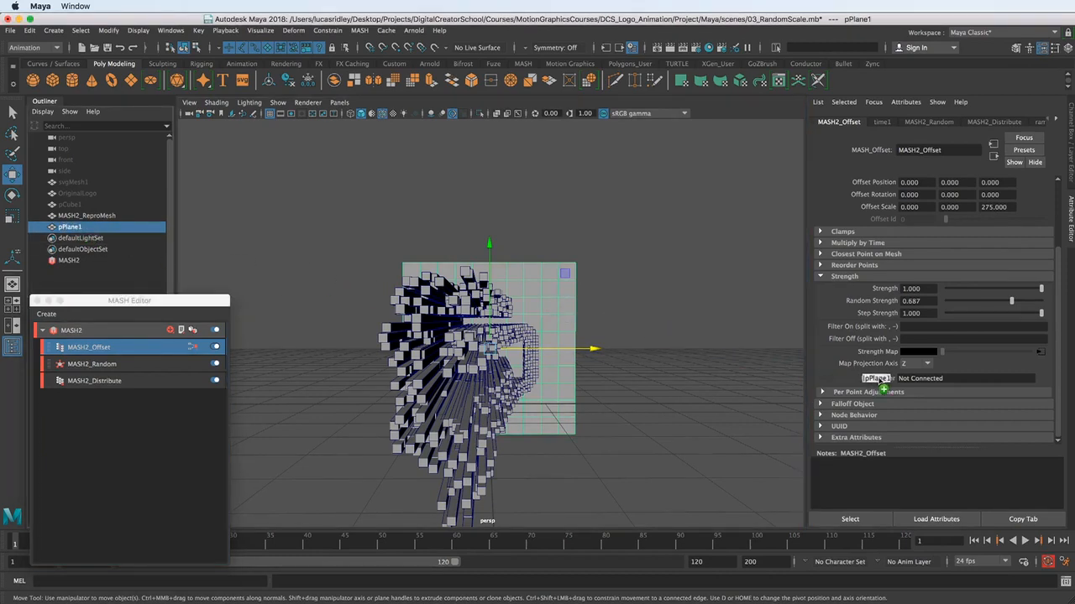
pyautogui.moveTo(923, 379); pyautogui.dragTo(924, 381)
pyautogui.moveTo(560, 358)
pyautogui.keyDown('alt'); pyautogui.mouseDown()
pyautogui.moveTo(499, 355)
pyautogui.moveTo(552, 355)
pyautogui.mouseUp(); pyautogui.keyUp('alt')
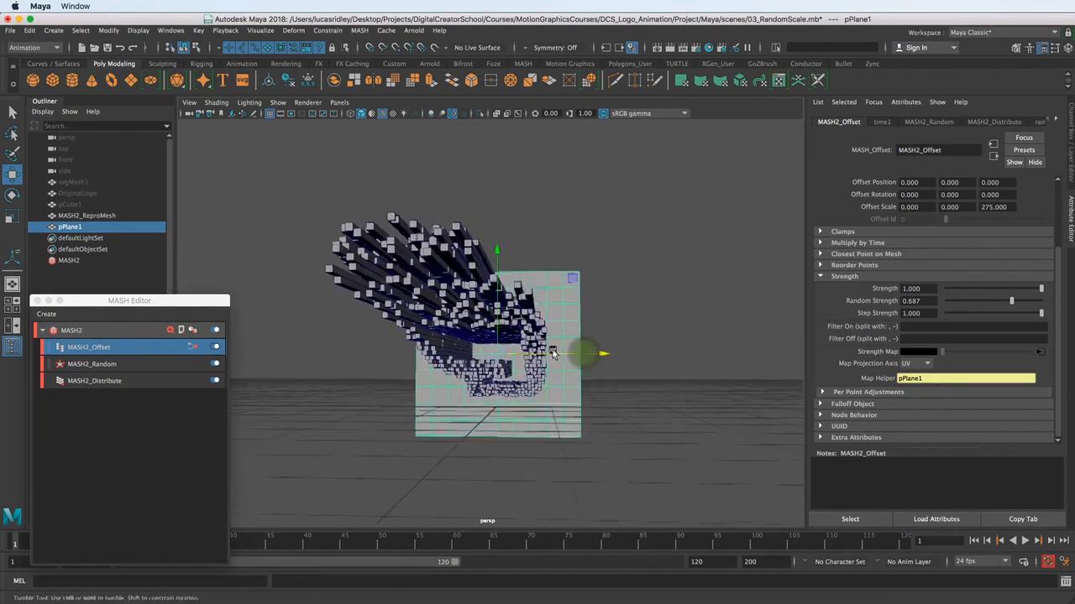
# Try rotating the helper plane to redirect the ramp's strength across the logo.
pyautogui.press('e')
pyautogui.moveTo(554, 273); pyautogui.dragTo(563, 355)
pyautogui.moveTo(504, 426); pyautogui.dragTo(529, 323)
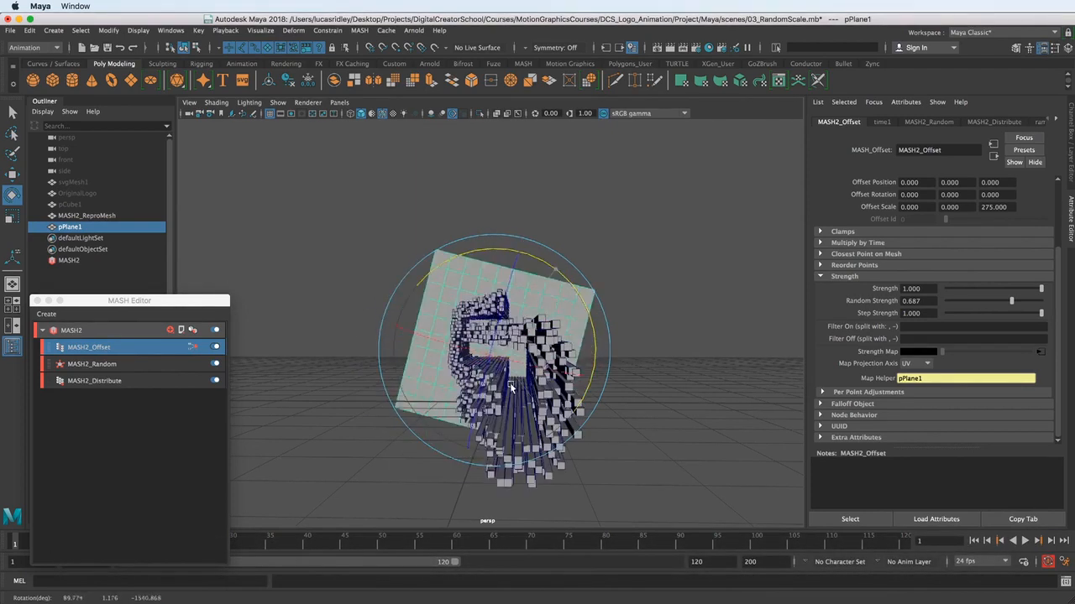
# Undo the trial rotations of the helper plane.
pyautogui.press('super+z')
pyautogui.press('super+z')
pyautogui.press('super+z')
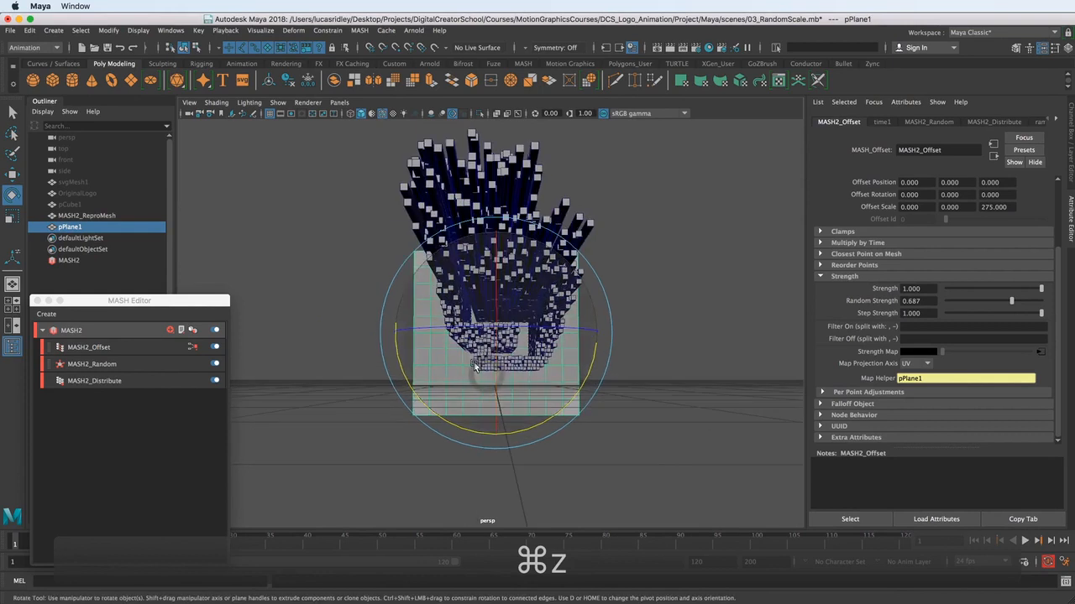
pyautogui.press('super+z')
pyautogui.press('super+z')
pyautogui.press('super+z')
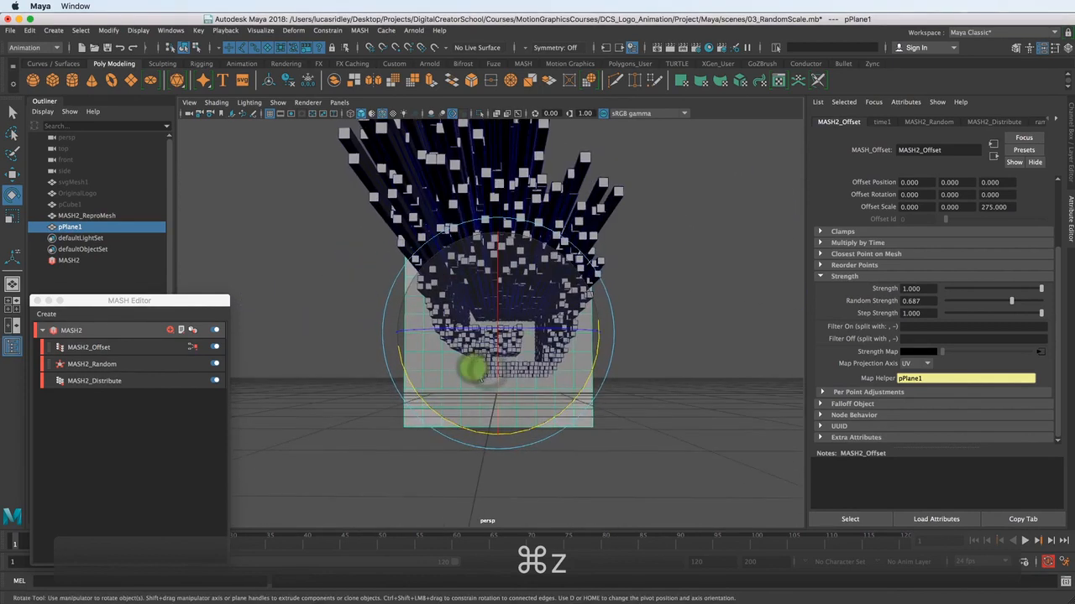
pyautogui.press('super+z')
pyautogui.press('super+z')
pyautogui.press('super+z')
pyautogui.press('super+z')
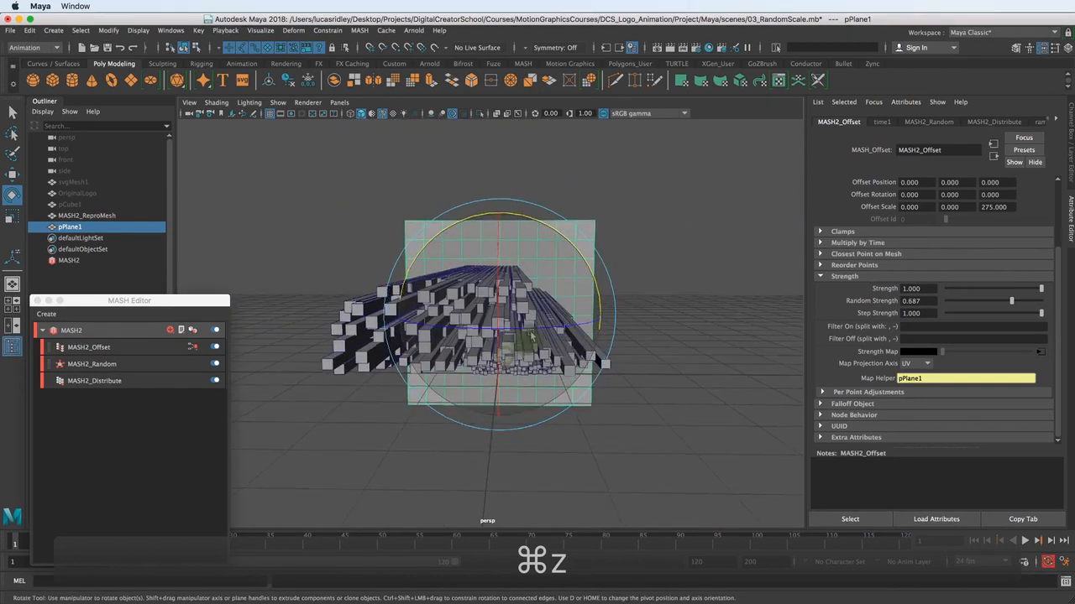
pyautogui.press('super+z')
pyautogui.press('super+z')
pyautogui.press('super+z')
pyautogui.press('super+z')
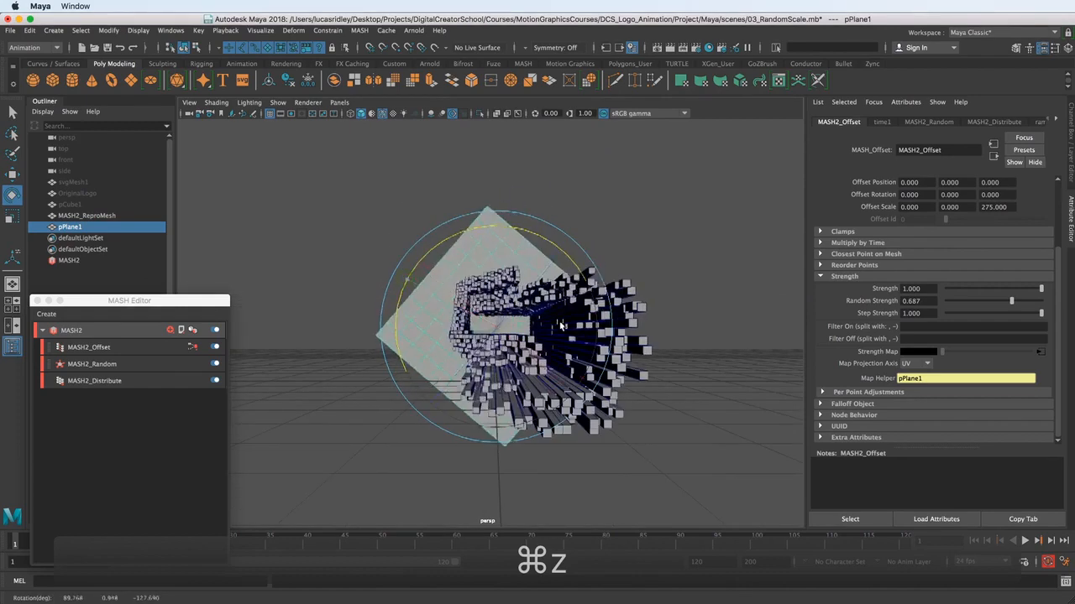
# Try further rotations of the helper plane and undo them back to its upright orientation.
pyautogui.press('super+z')
pyautogui.press('super+z')
pyautogui.press('super+z')
pyautogui.press('super+z')
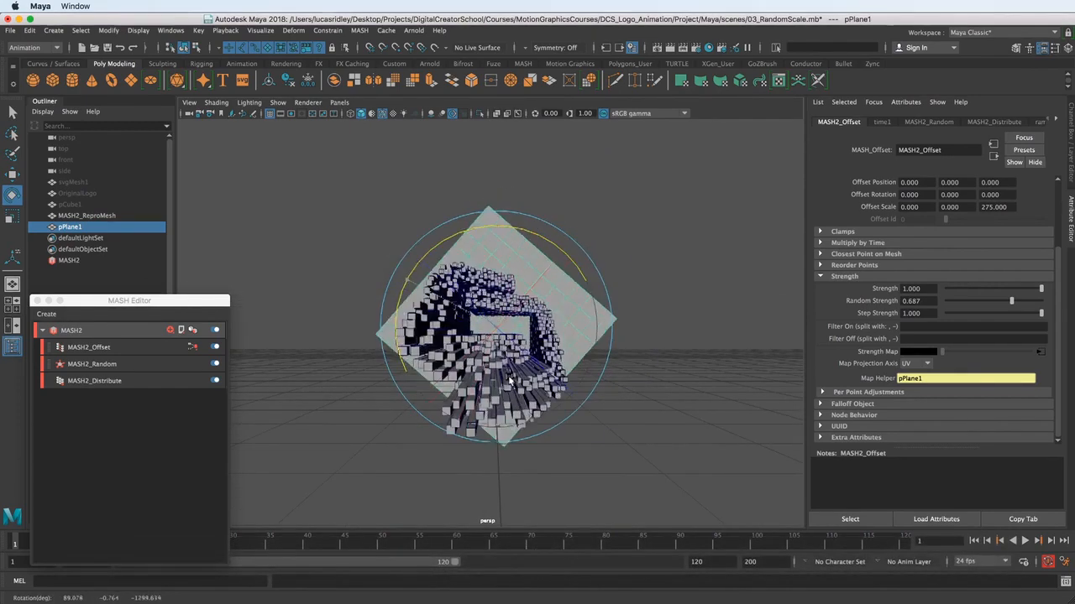
pyautogui.press('super+z')
pyautogui.press('super+z')
pyautogui.press('super+z')
pyautogui.press('super+z')
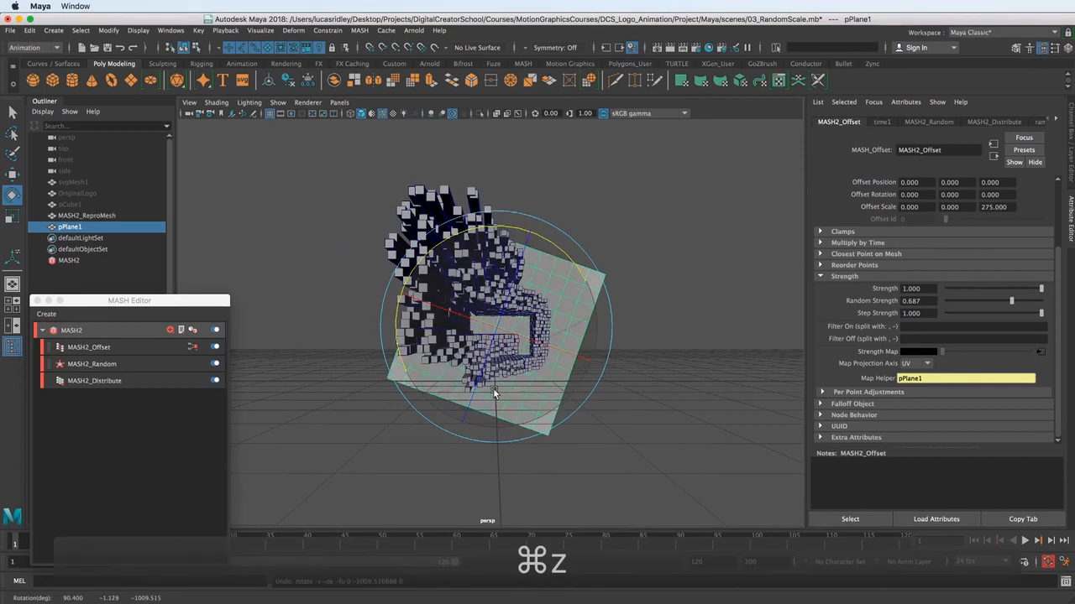
pyautogui.press('super+z')
pyautogui.press('super+z')
pyautogui.press('super+z')
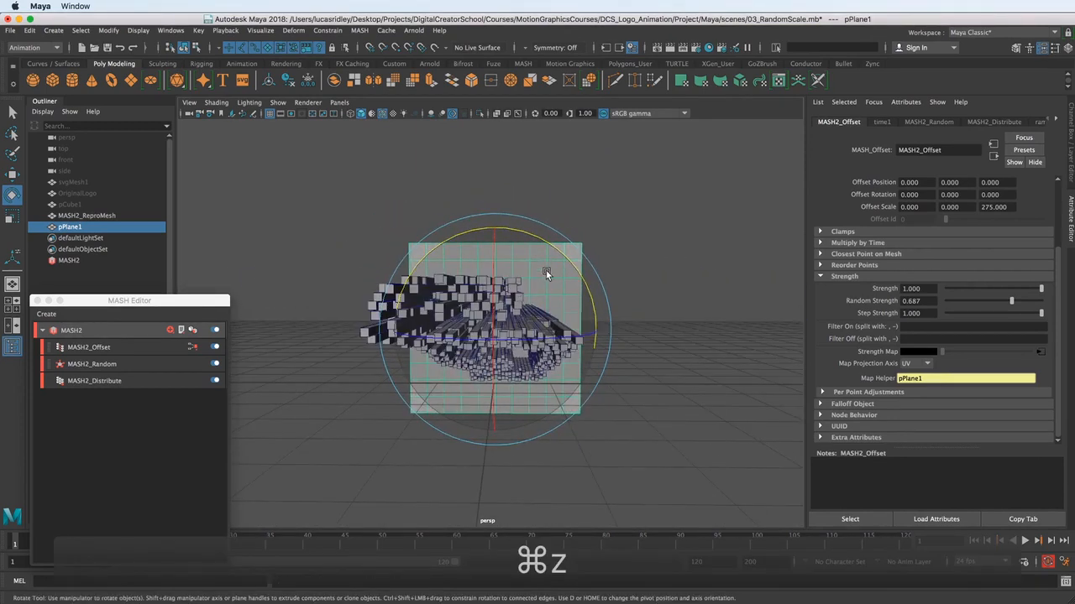
pyautogui.press('super+z')
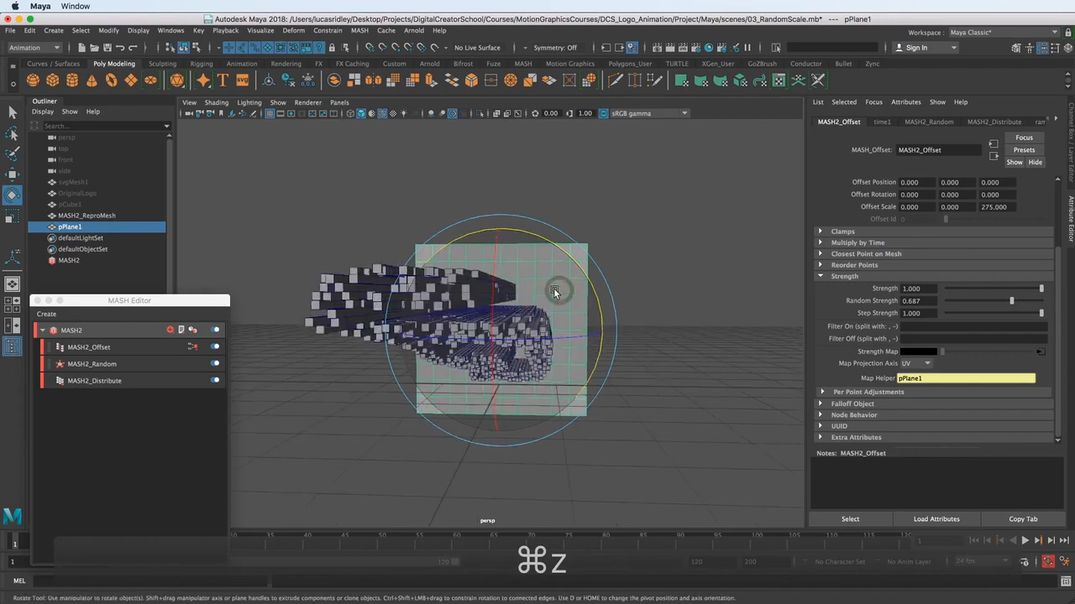
# Turn on textured display in the perspective view.
pyautogui.press('6')
pyautogui.keyDown('alt'); pyautogui.moveTo(558, 299); pyautogui.dragTo(525, 295); pyautogui.keyUp('alt')
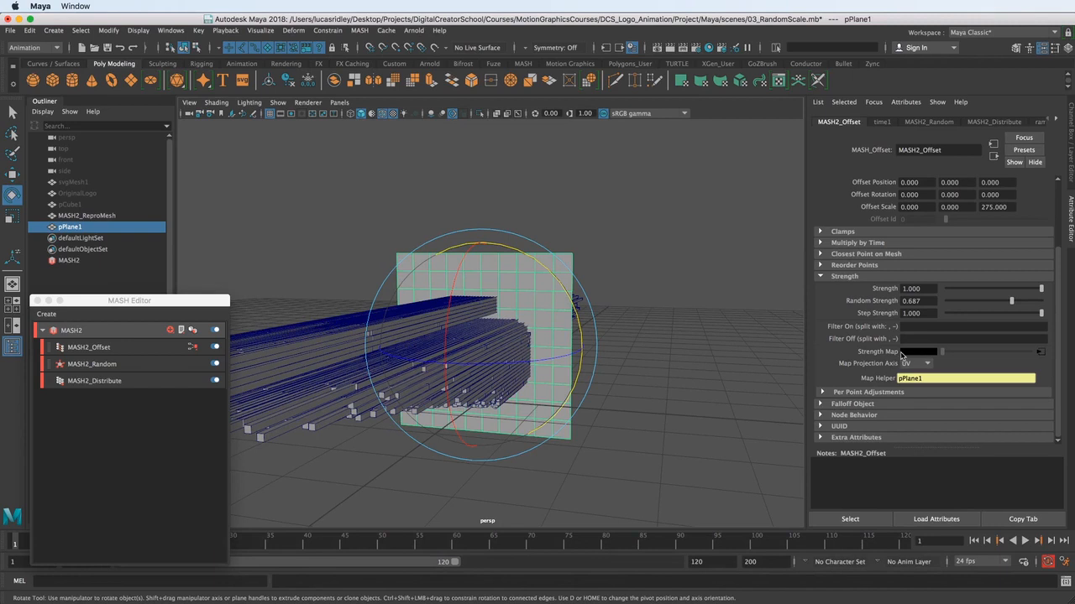
# Try rotating and moving the helper plane around the logo, undoing the trial transformations.
pyautogui.moveTo(521, 281); pyautogui.dragTo(711, 346)
pyautogui.press('w')
pyautogui.keyDown('alt'); pyautogui.moveTo(711, 346); pyautogui.dragTo(468, 355, button='right'); pyautogui.keyUp('alt')
pyautogui.press('super+z')
pyautogui.press('super+z')
pyautogui.press('super+z')
pyautogui.press('super+z')
pyautogui.press('super+z')
pyautogui.press('super+z')
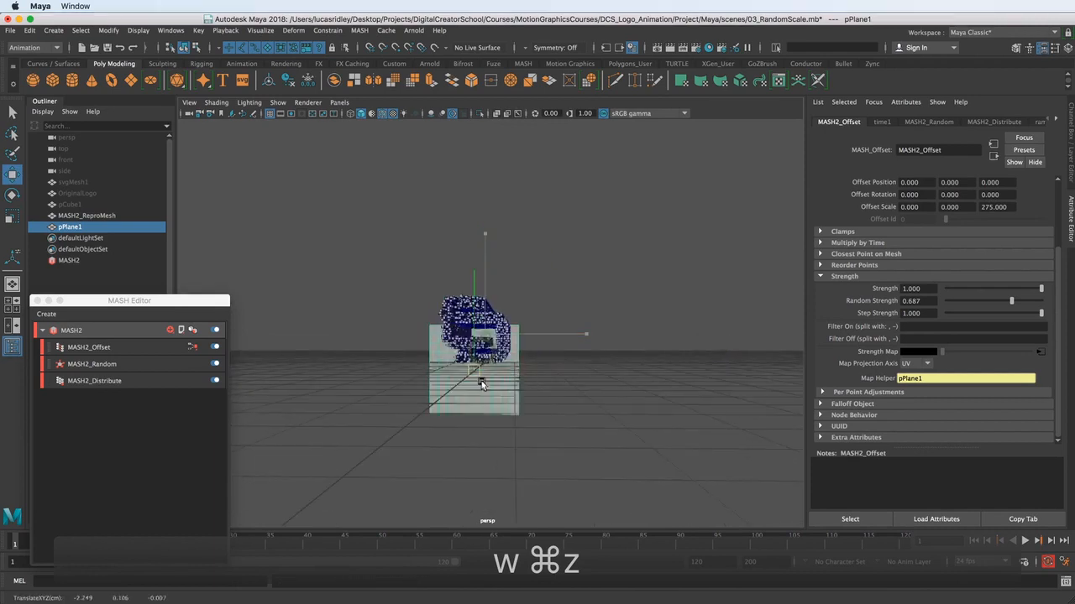
pyautogui.moveTo(507, 295); pyautogui.dragTo(490, 326)
pyautogui.keyDown('alt'); pyautogui.moveTo(448, 325); pyautogui.dragTo(516, 334, button='right'); pyautogui.keyUp('alt')
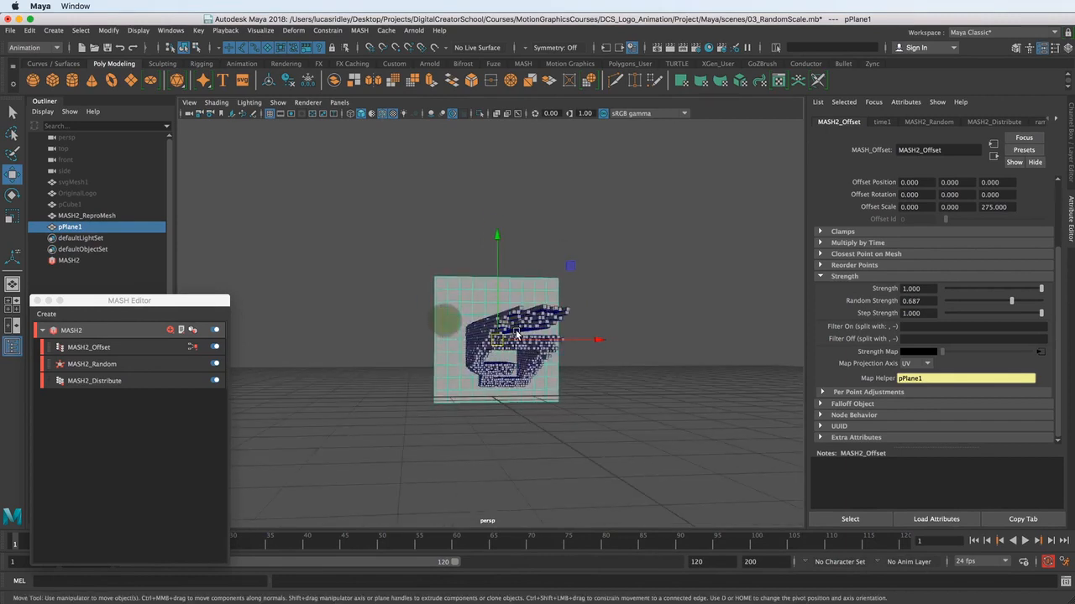
# Open the ramp1 strength map and move its white color marker to position 1.000.
pyautogui.click(1041, 352)
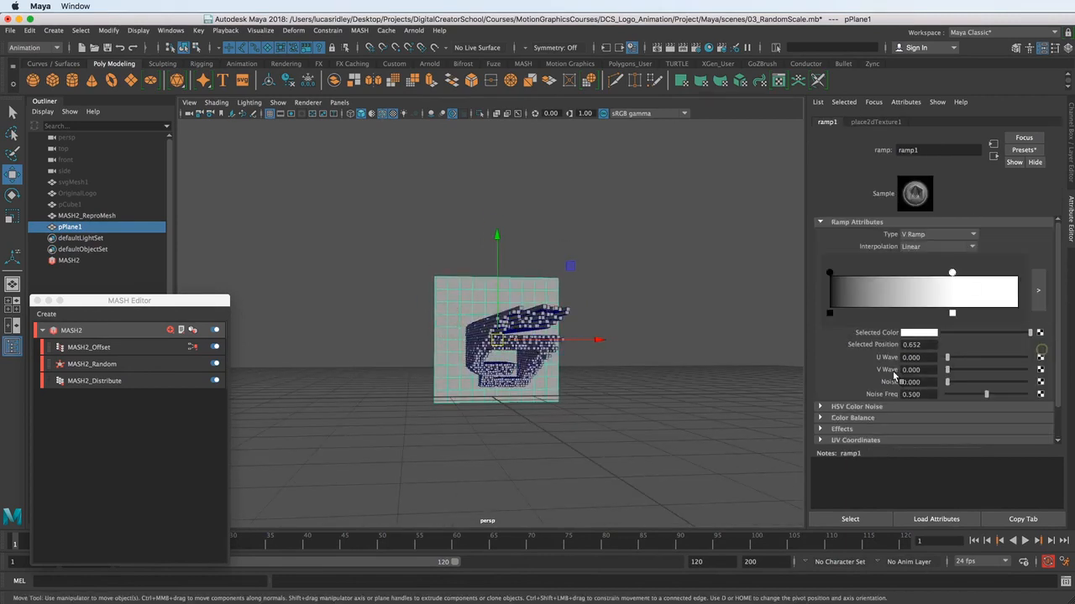
pyautogui.moveTo(953, 276); pyautogui.dragTo(1060, 290)
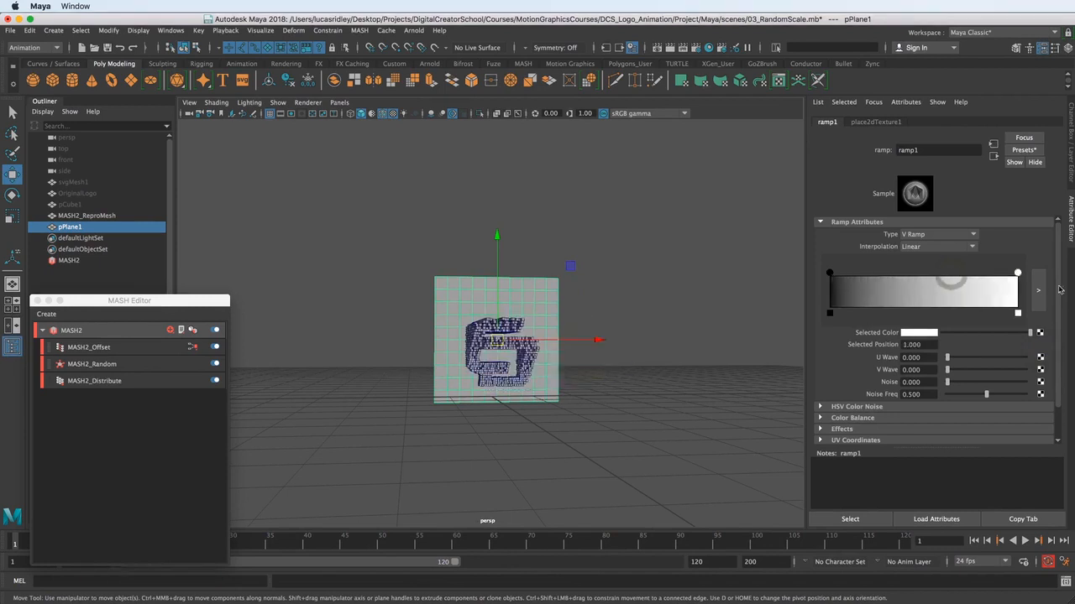
# Try shifting the helper plane to test the adjusted ramp on the logo, and undo the shifts.
pyautogui.keyDown('alt'); pyautogui.moveTo(545, 387); pyautogui.dragTo(509, 396); pyautogui.keyUp('alt')
pyautogui.keyDown('alt'); pyautogui.moveTo(447, 375); pyautogui.dragTo(502, 395, button='right'); pyautogui.keyUp('alt')
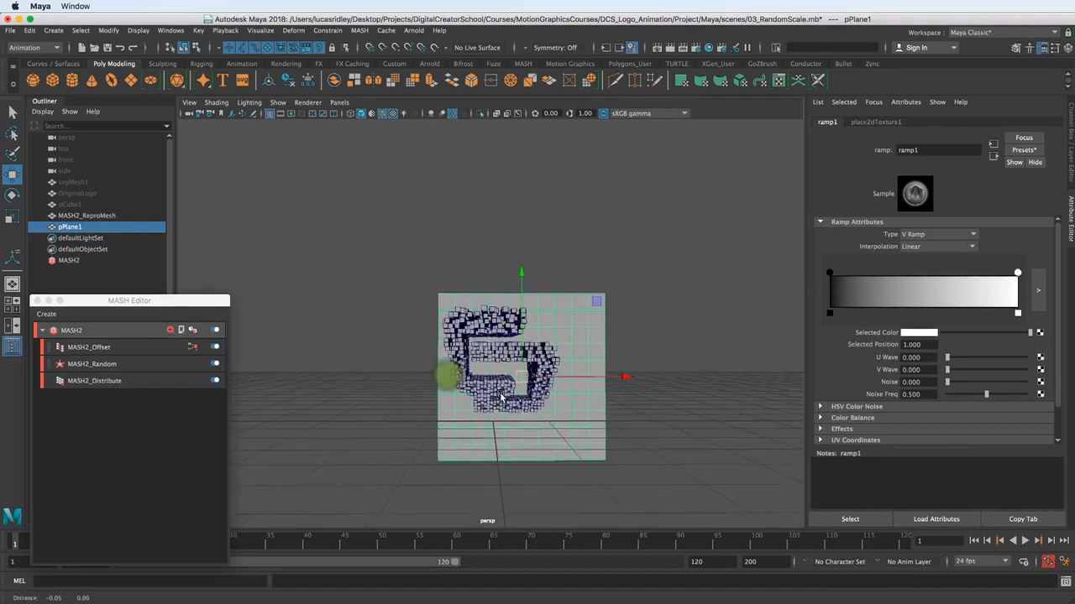
pyautogui.press('super+z')
pyautogui.keyDown('alt'); pyautogui.moveTo(521, 397); pyautogui.dragTo(524, 388); pyautogui.keyUp('alt')
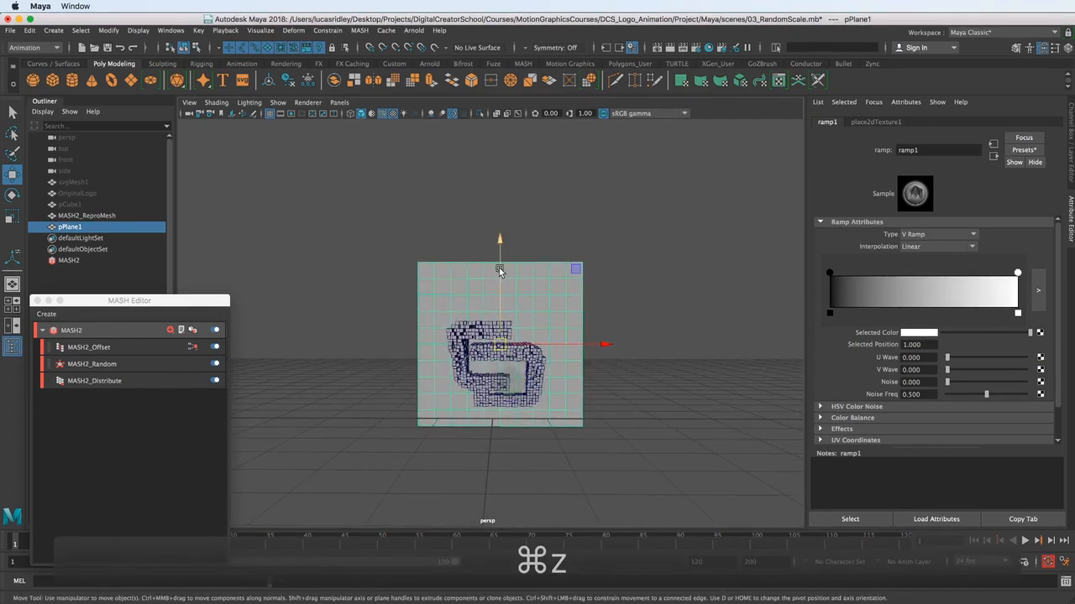
pyautogui.press('super+z')
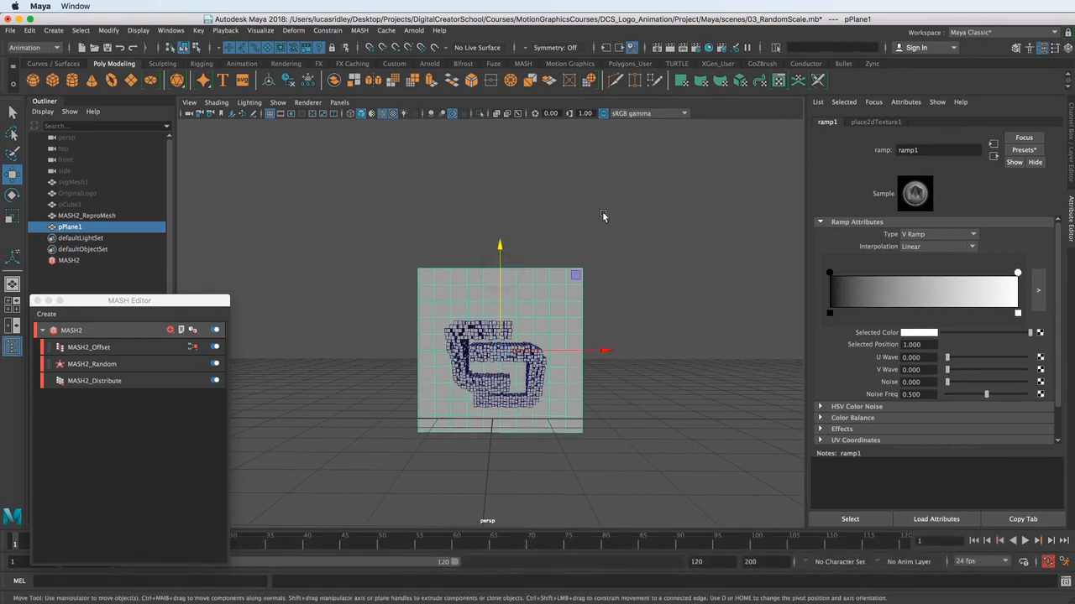
pyautogui.keyDown('alt'); pyautogui.moveTo(538, 245); pyautogui.dragTo(578, 220); pyautogui.keyUp('alt')
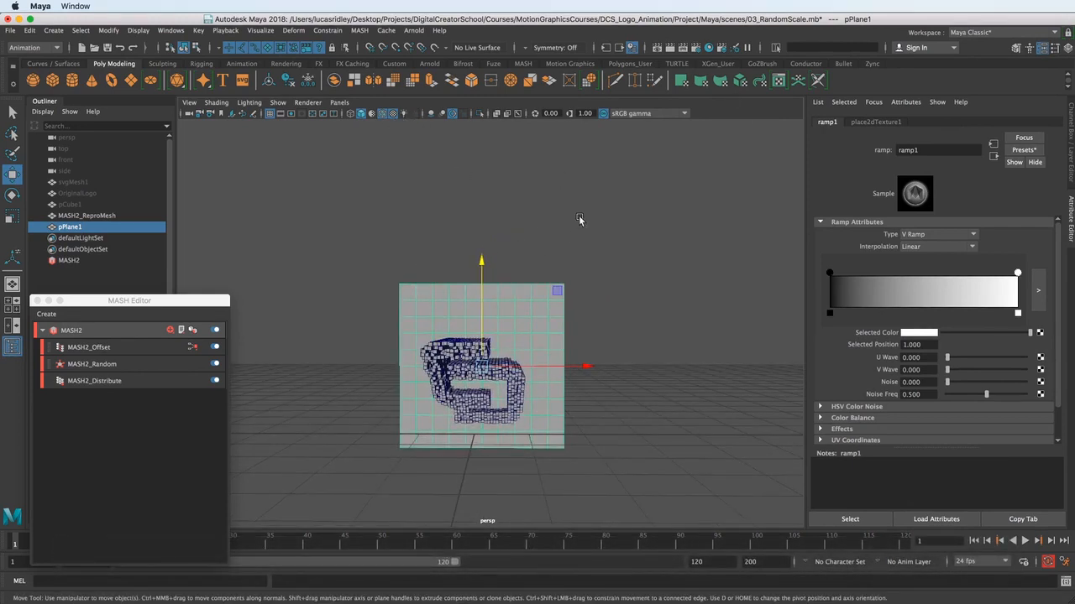
# Open the Hypershade and assign a new Lambert material to the pPlane1 helper plane.
pyautogui.click(709, 49)
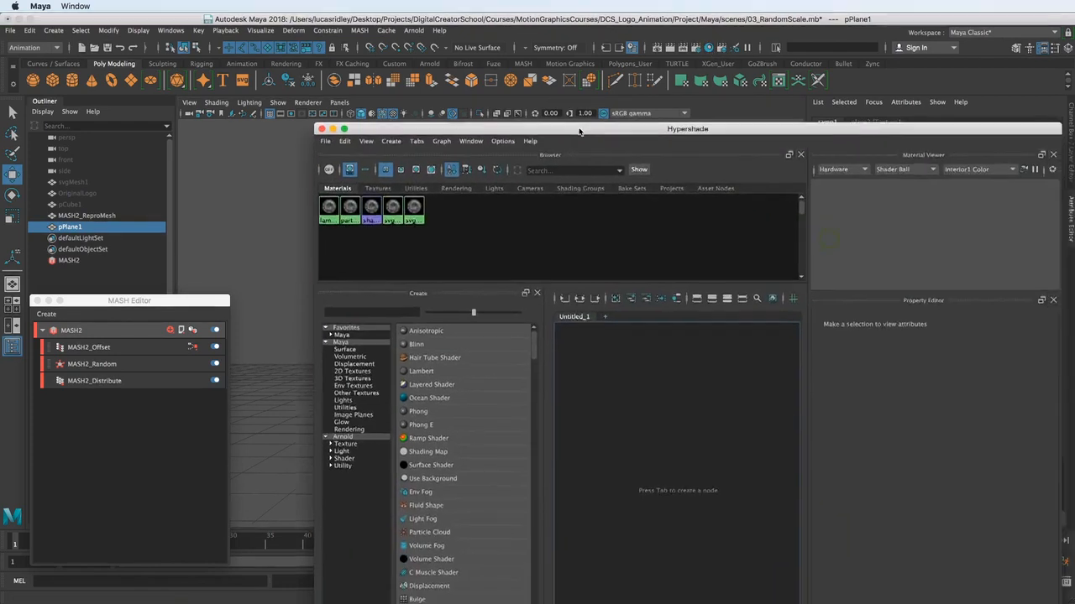
pyautogui.moveTo(289, 114); pyautogui.dragTo(362, 225)
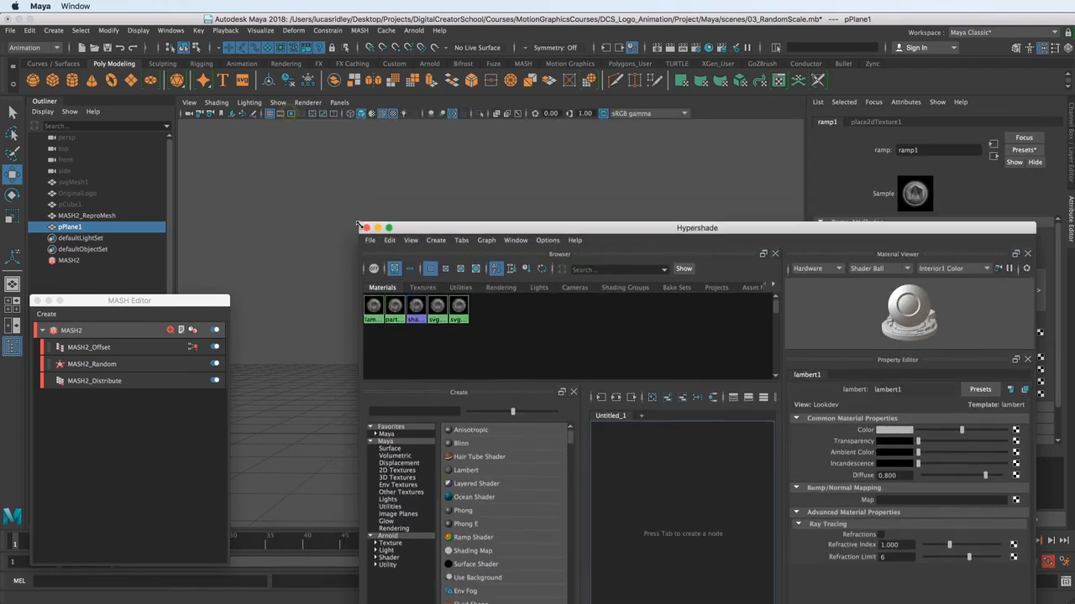
pyautogui.moveTo(484, 227); pyautogui.dragTo(330, 368)
pyautogui.moveTo(450, 302); pyautogui.dragTo(453, 358, button='right')
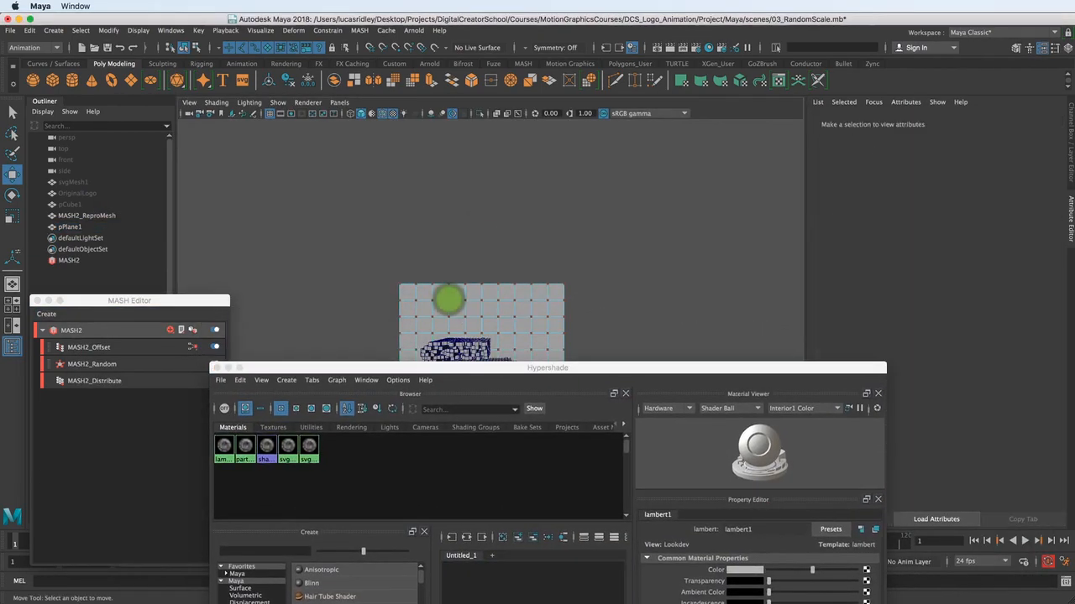
pyautogui.moveTo(442, 370); pyautogui.dragTo(443, 479)
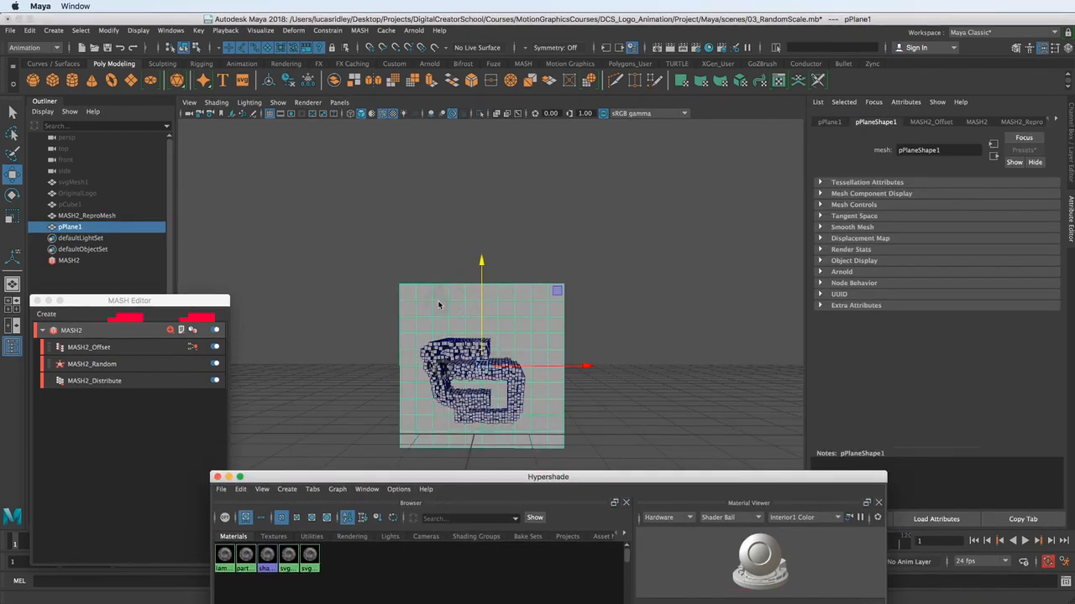
pyautogui.rightClick(438, 301)
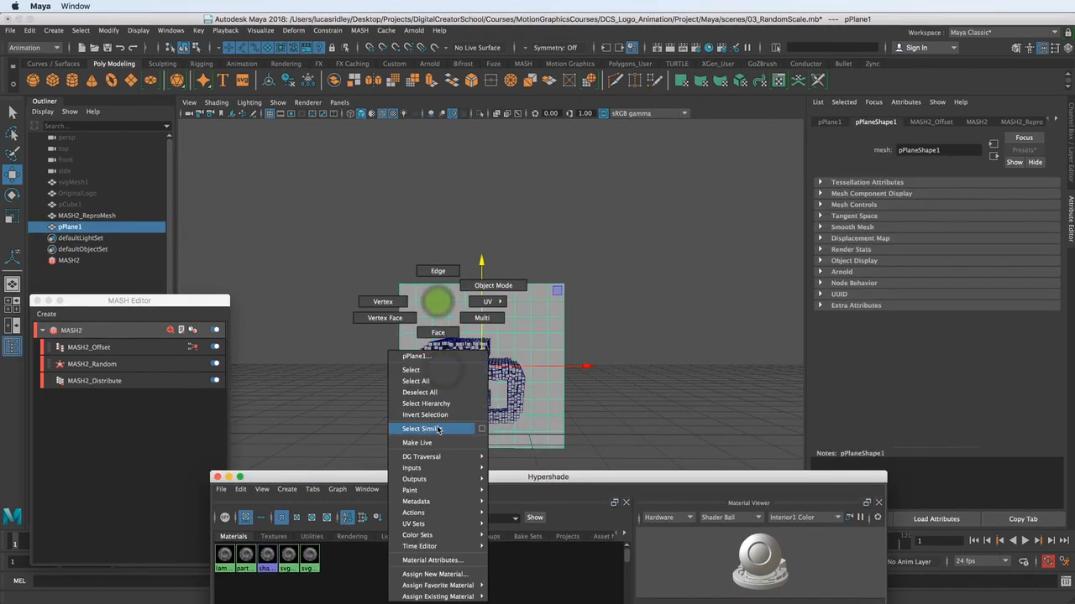
pyautogui.click(437, 574)
pyautogui.click(569, 233)
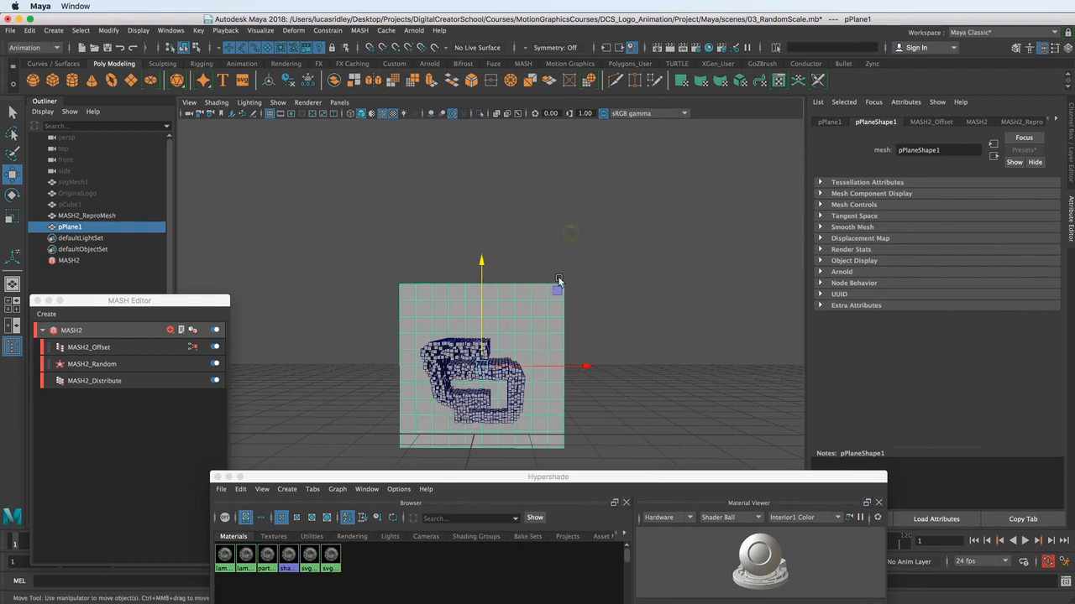
# Rename the plane's new Lambert material as MapHelper.
pyautogui.moveTo(531, 479); pyautogui.dragTo(646, 205)
pyautogui.scroll(-2, 662, 490)
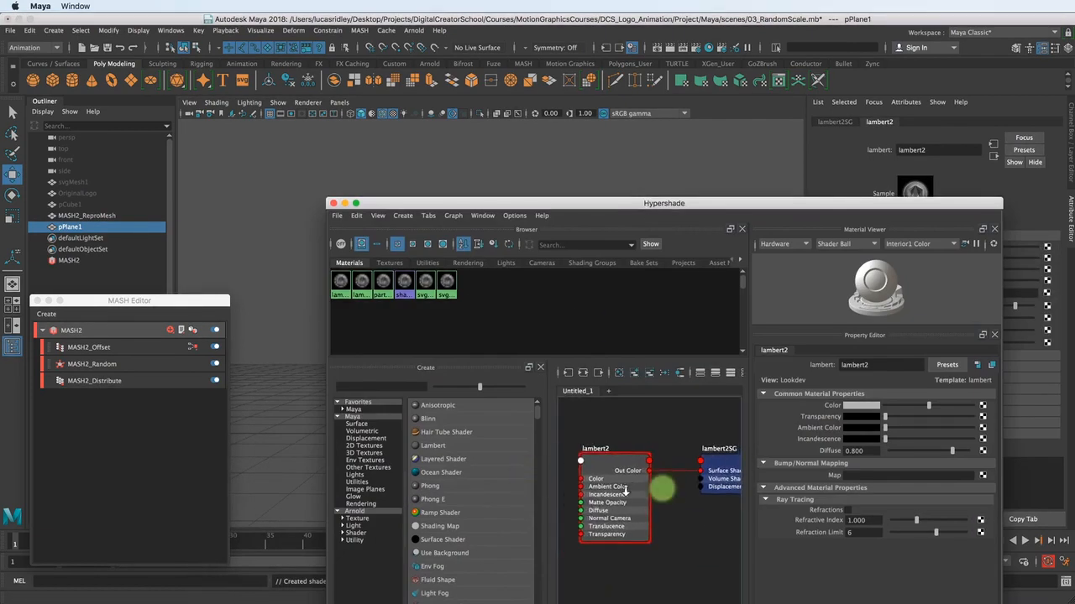
pyautogui.keyDown('alt'); pyautogui.moveTo(662, 490); pyautogui.dragTo(648, 491, button='middle'); pyautogui.keyUp('alt')
pyautogui.moveTo(740, 207); pyautogui.dragTo(516, 290)
pyautogui.doubleClick(923, 150)
pyautogui.write('MapHelper')
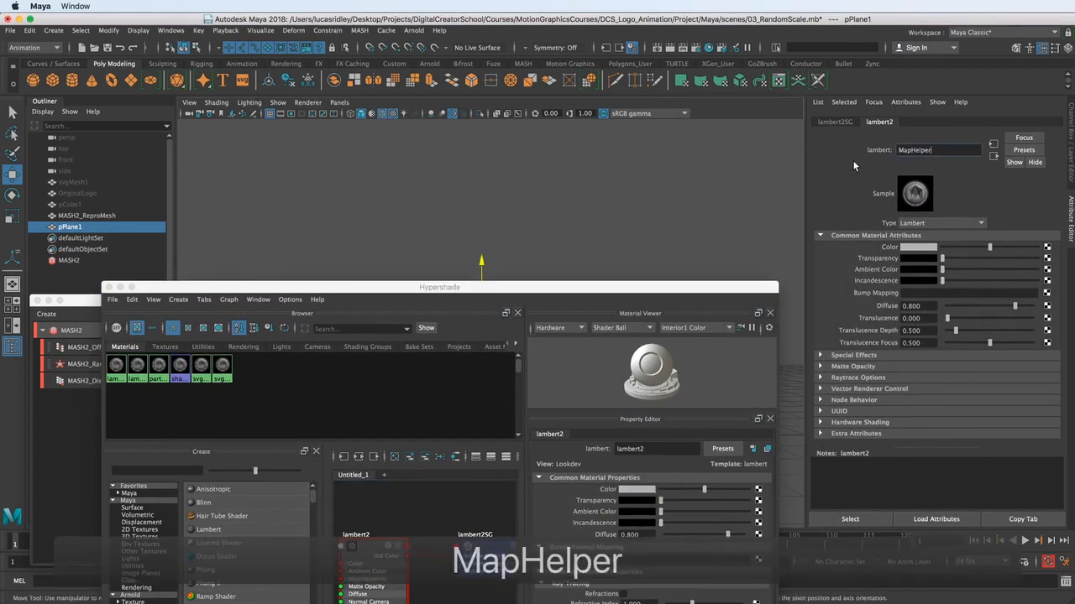
pyautogui.press('Return')
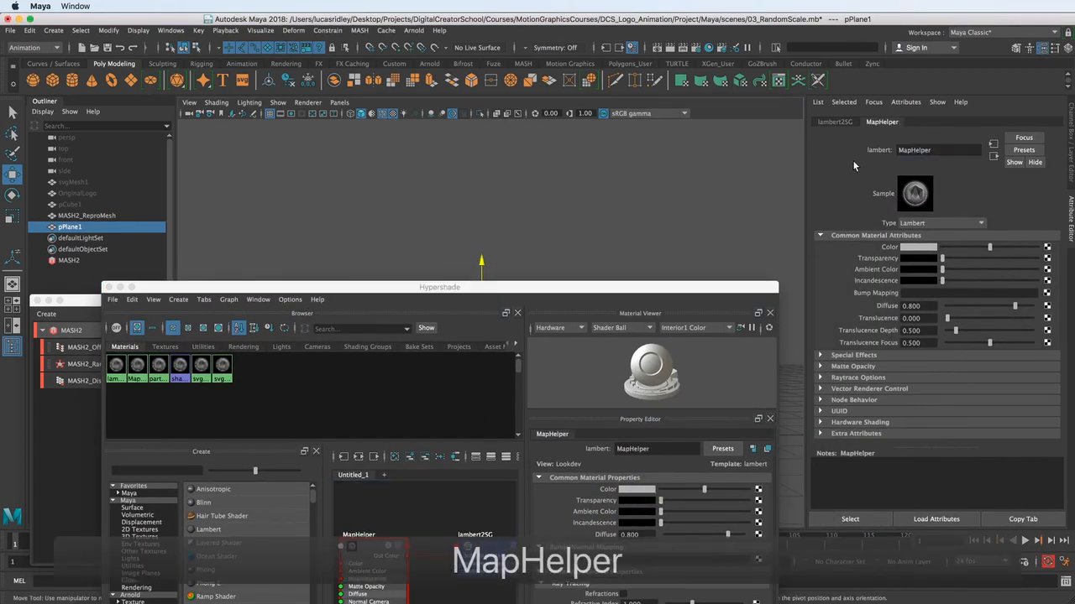
# Add the existing ramp1 texture to the MapHelper graph and connect its Out Color to the material's Color.
pyautogui.moveTo(406, 292); pyautogui.dragTo(397, 220)
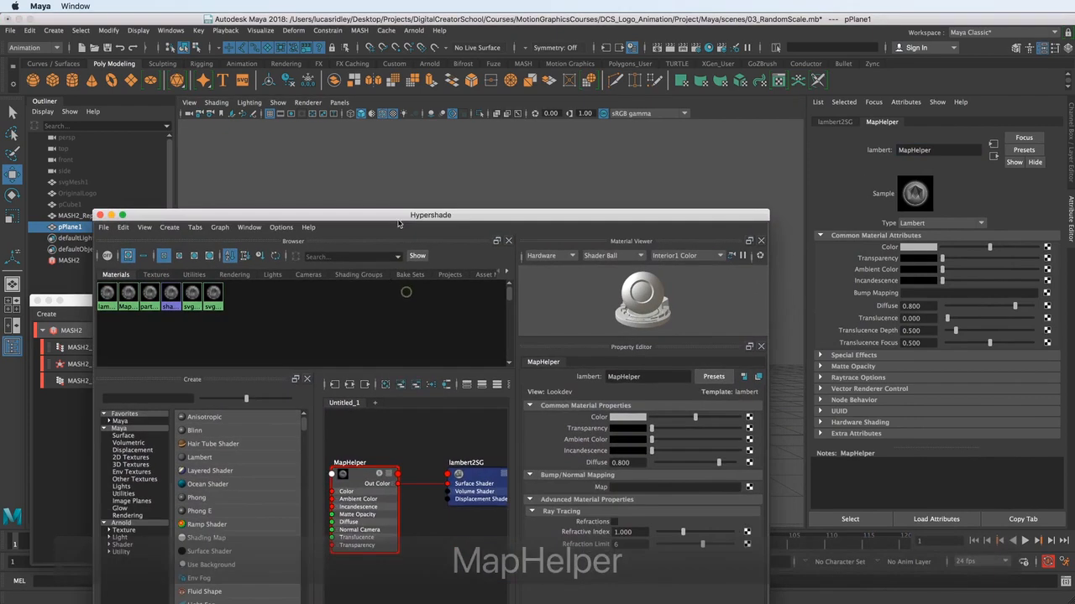
pyautogui.keyDown('alt'); pyautogui.moveTo(382, 467); pyautogui.dragTo(398, 453, button='middle'); pyautogui.keyUp('alt')
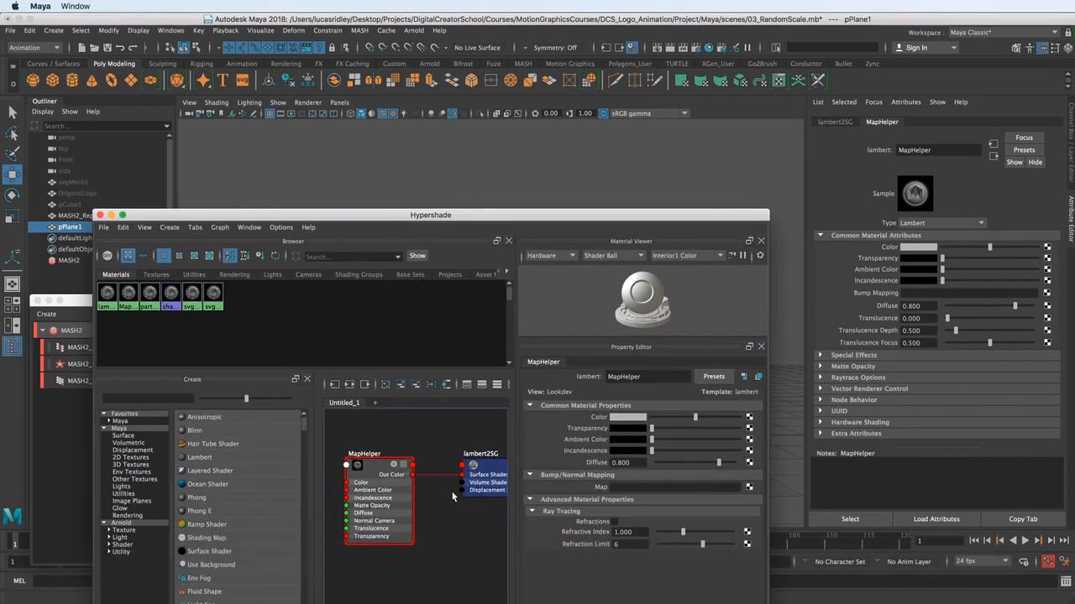
pyautogui.keyDown('alt'); pyautogui.moveTo(451, 497); pyautogui.dragTo(463, 511, button='middle'); pyautogui.keyUp('alt')
pyautogui.keyDown('alt'); pyautogui.moveTo(463, 511); pyautogui.dragTo(454, 525, button='right'); pyautogui.keyUp('alt')
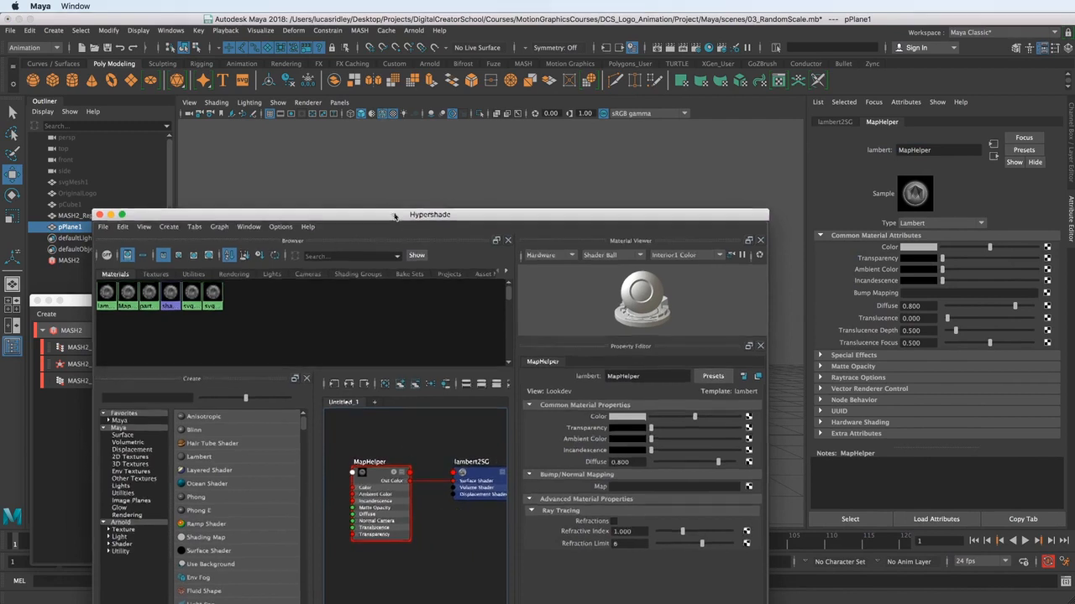
pyautogui.moveTo(395, 216); pyautogui.dragTo(370, 131)
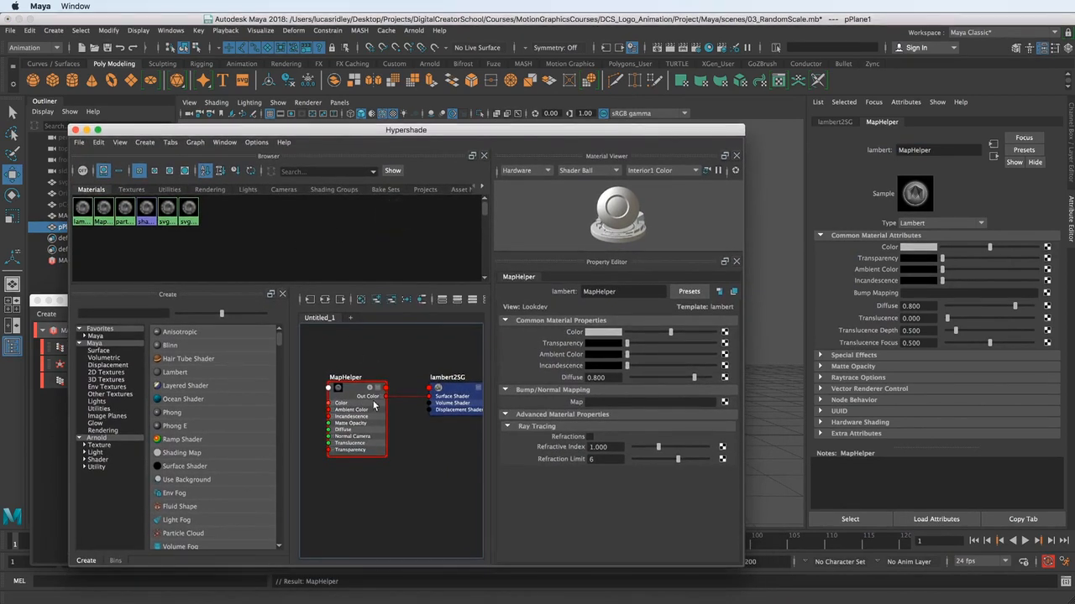
pyautogui.click(130, 189)
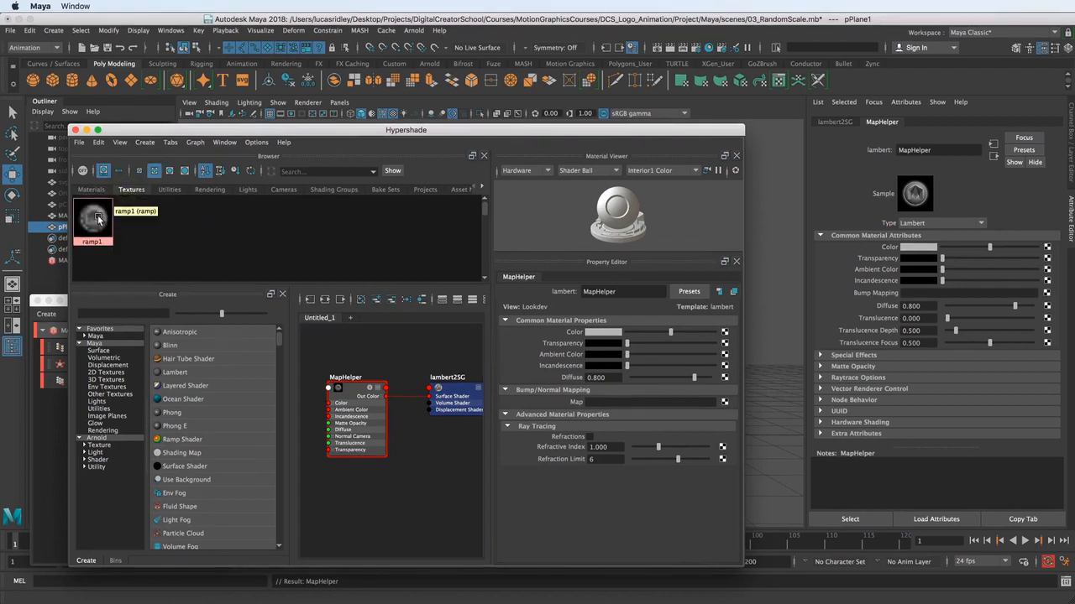
pyautogui.moveTo(88, 217); pyautogui.dragTo(348, 507)
pyautogui.keyDown('alt'); pyautogui.moveTo(350, 501); pyautogui.dragTo(387, 468, button='middle'); pyautogui.keyUp('alt')
pyautogui.moveTo(409, 482); pyautogui.dragTo(332, 456)
pyautogui.keyDown('alt'); pyautogui.moveTo(408, 442); pyautogui.dragTo(425, 455, button='middle'); pyautogui.keyUp('alt')
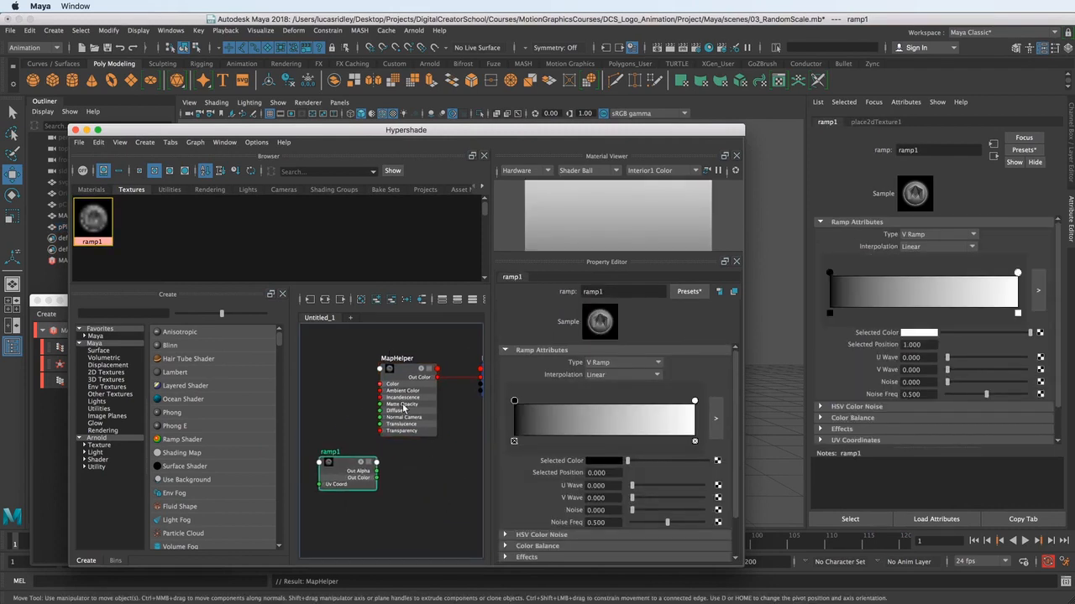
pyautogui.moveTo(354, 468); pyautogui.dragTo(343, 380)
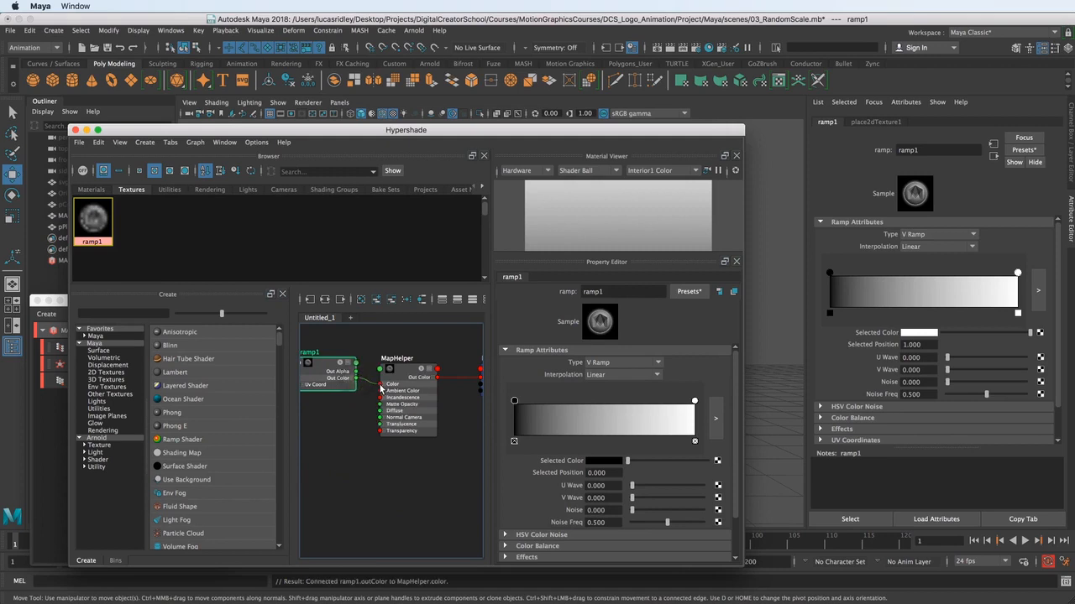
# Check the ramp gradient on the helper plane in the viewport and close the Hypershade.
pyautogui.moveTo(448, 134); pyautogui.dragTo(525, 443)
pyautogui.keyDown('alt'); pyautogui.moveTo(526, 242); pyautogui.dragTo(527, 273, button='middle'); pyautogui.keyUp('alt')
pyautogui.moveTo(527, 274)
pyautogui.keyDown('alt'); pyautogui.mouseDown()
pyautogui.moveTo(399, 274)
pyautogui.moveTo(519, 273)
pyautogui.mouseUp(); pyautogui.keyUp('alt')
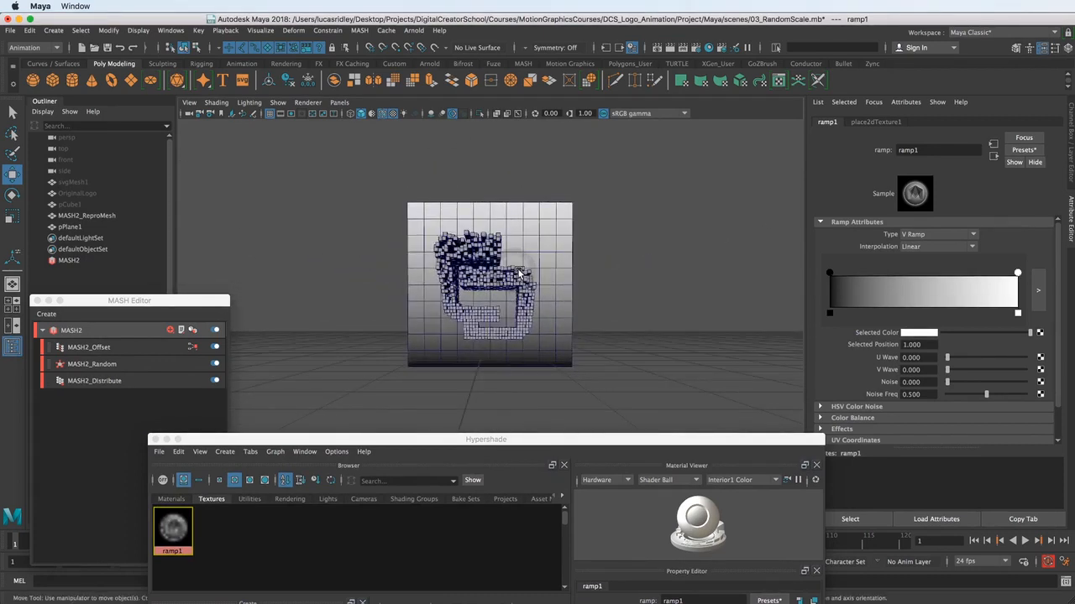
pyautogui.click(154, 439)
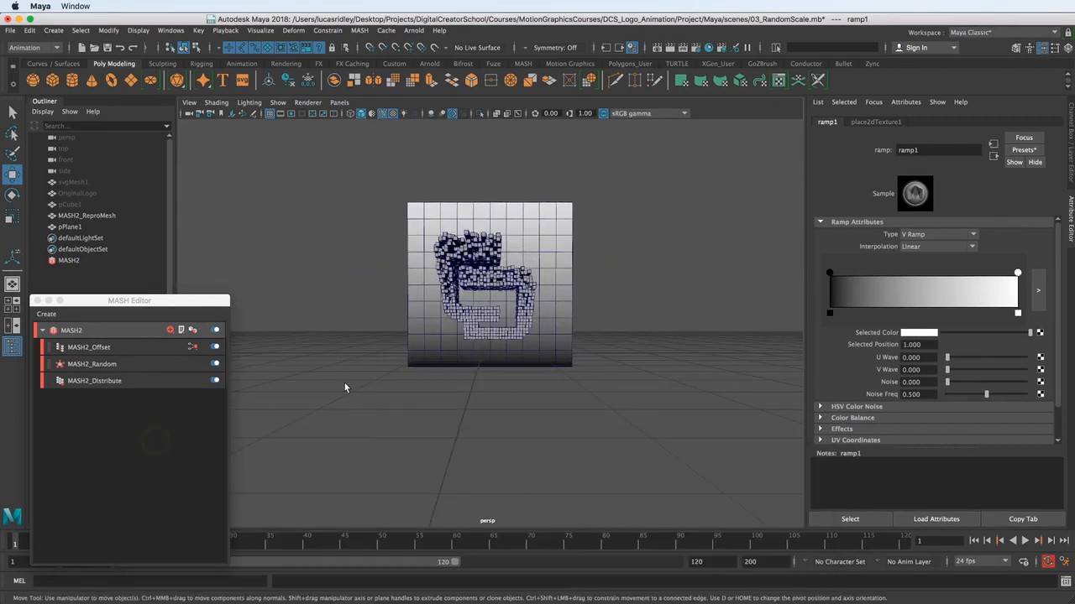
# Try rotating the gradient-textured helper plane to redirect the cube scaling, and undo the rotations.
pyautogui.keyDown('alt'); pyautogui.moveTo(463, 356); pyautogui.dragTo(540, 391); pyautogui.keyUp('alt')
pyautogui.press('e')
pyautogui.click(545, 244)
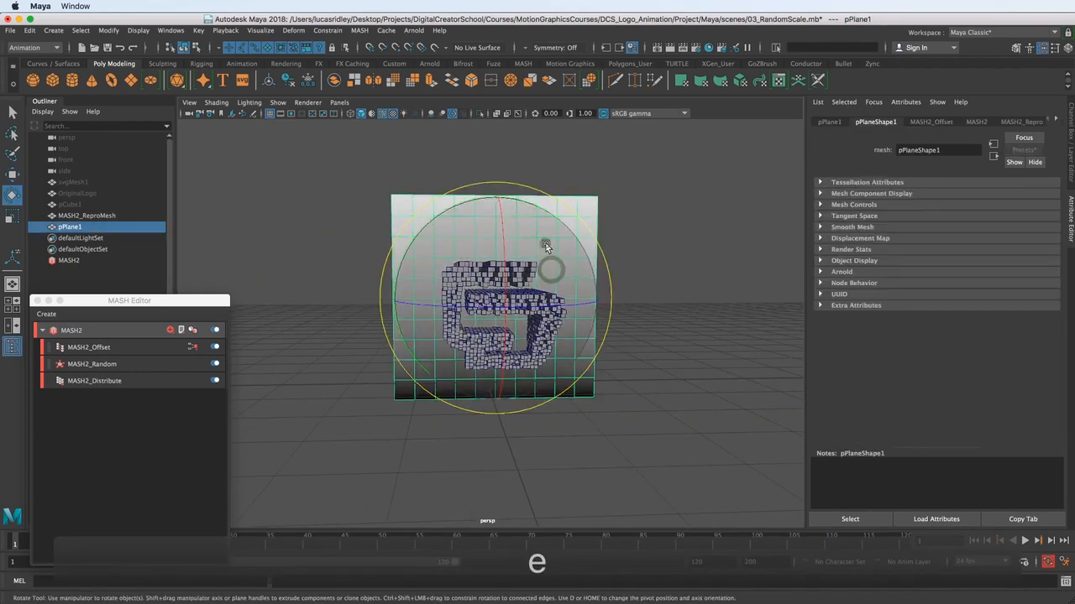
pyautogui.moveTo(539, 205); pyautogui.dragTo(494, 286)
pyautogui.press('super+z')
pyautogui.press('super+z')
pyautogui.press('super+z')
# Try moving the textured helper plane vertically across the logo and undo the moves.
pyautogui.press('w')
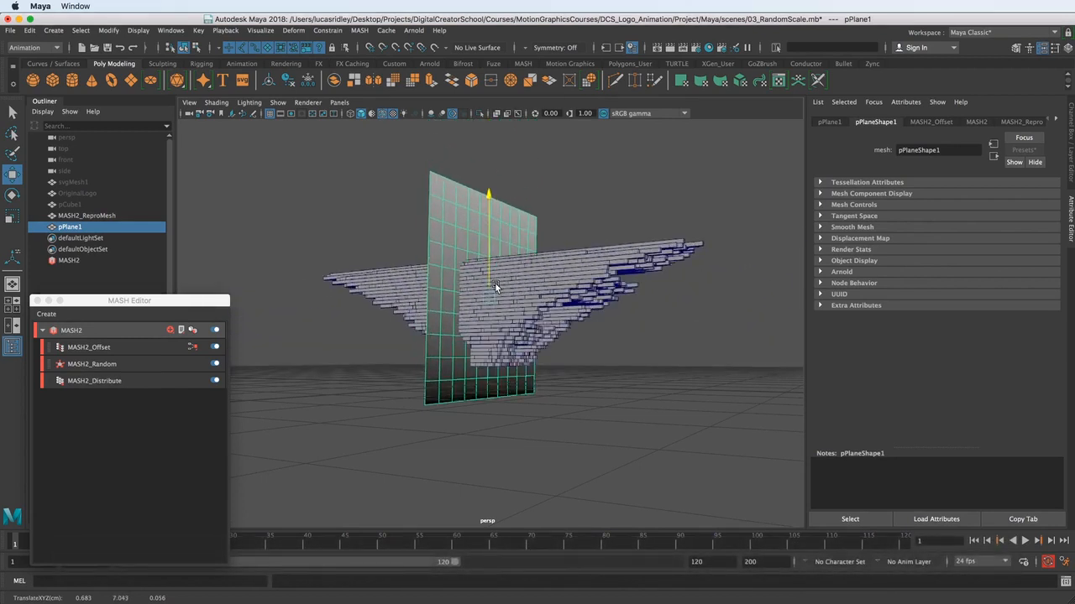
pyautogui.press('super+z')
pyautogui.press('super+z')
pyautogui.press('super+z')
pyautogui.press('super+z')
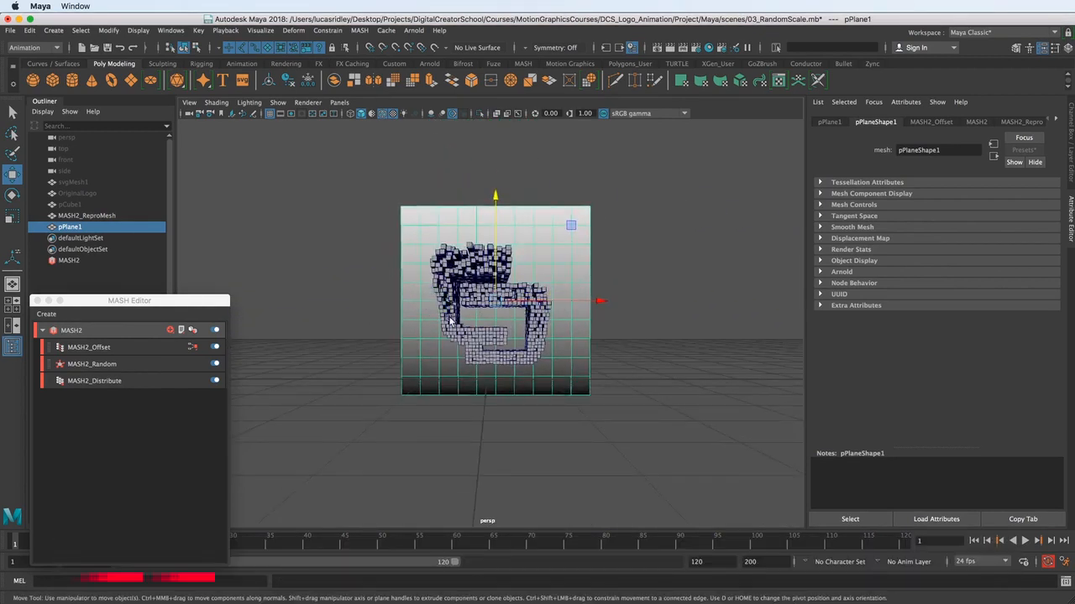
pyautogui.keyDown('alt'); pyautogui.moveTo(413, 284); pyautogui.dragTo(460, 348); pyautogui.keyUp('alt')
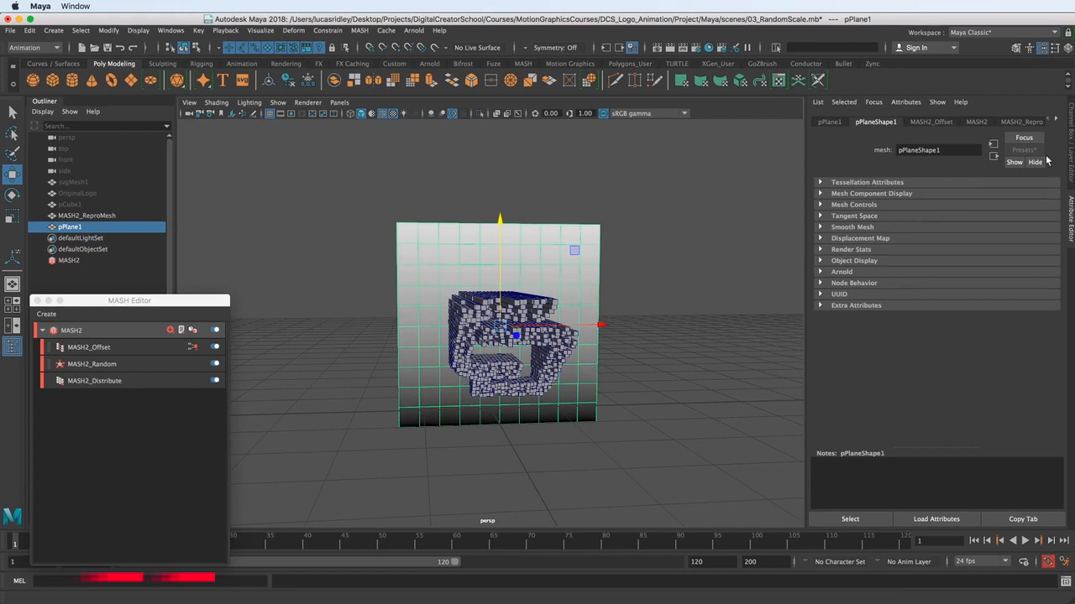
# Show the MASH2_Offset attributes and rotate the helper plane about 90 degrees so its gradient runs black to white horizontally across the logo.
pyautogui.click(951, 122)
pyautogui.click(977, 121)
pyautogui.click(928, 122)
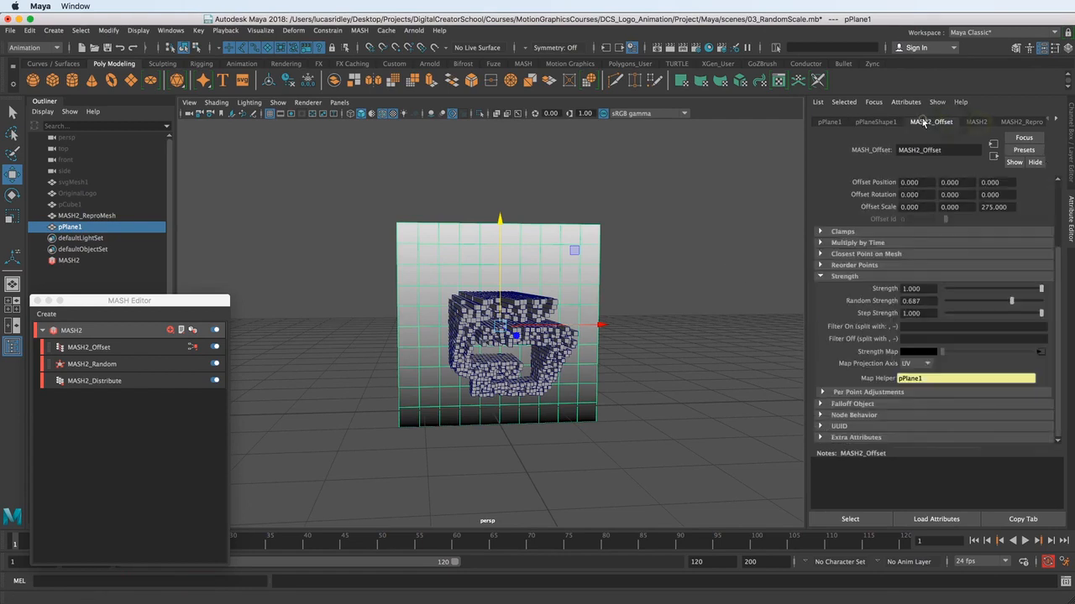
pyautogui.keyDown('alt'); pyautogui.moveTo(498, 430); pyautogui.dragTo(499, 379, button='middle'); pyautogui.keyUp('alt')
pyautogui.keyDown('alt'); pyautogui.moveTo(499, 379); pyautogui.dragTo(483, 381); pyautogui.keyUp('alt')
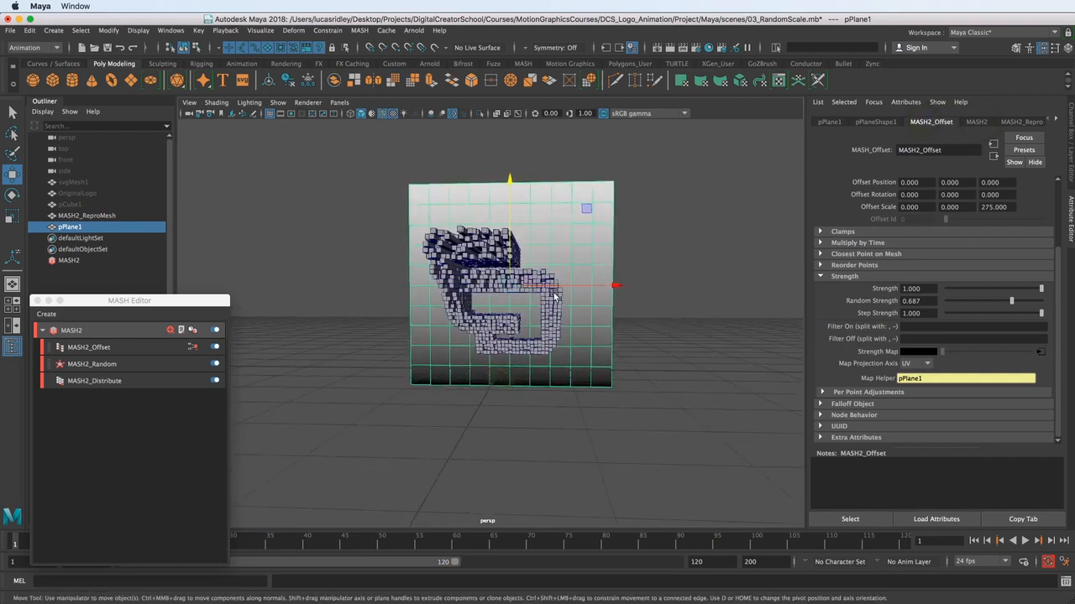
pyautogui.keyDown('alt'); pyautogui.moveTo(554, 296); pyautogui.dragTo(547, 330, button='middle'); pyautogui.keyUp('alt')
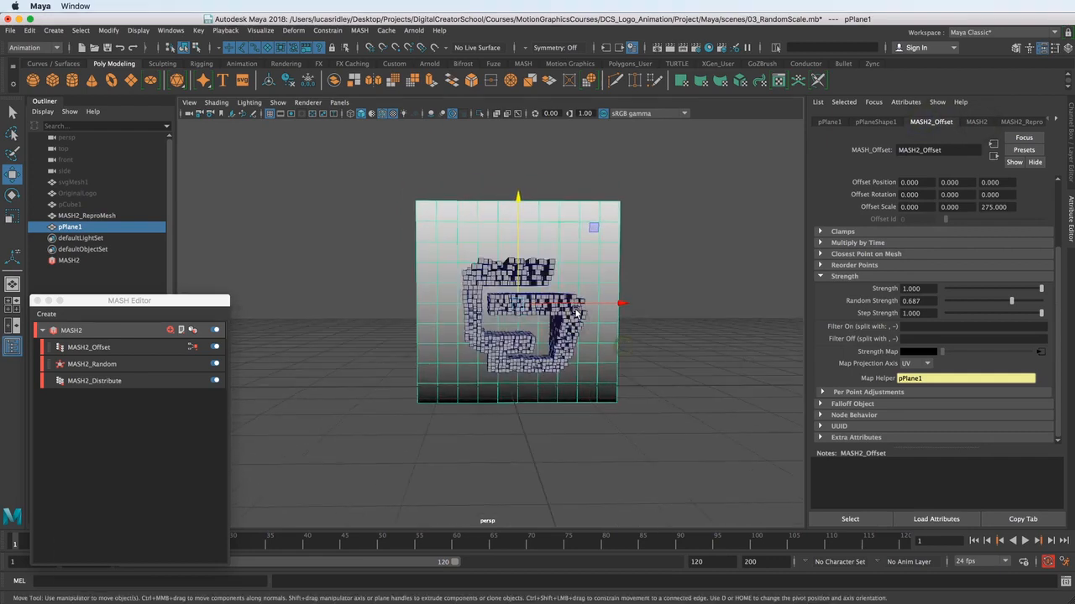
pyautogui.press('e')
pyautogui.moveTo(521, 207); pyautogui.dragTo(591, 307)
# Try moving and rotating the helper plane further against the logo, and undo the changes.
pyautogui.press('w')
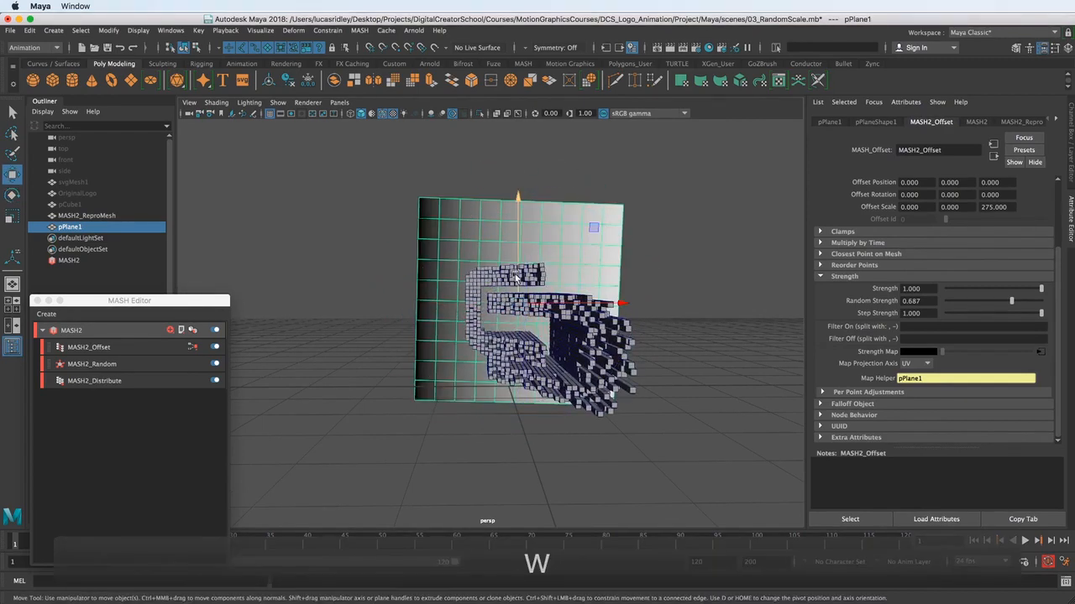
pyautogui.moveTo(518, 265); pyautogui.dragTo(510, 290)
pyautogui.press('e')
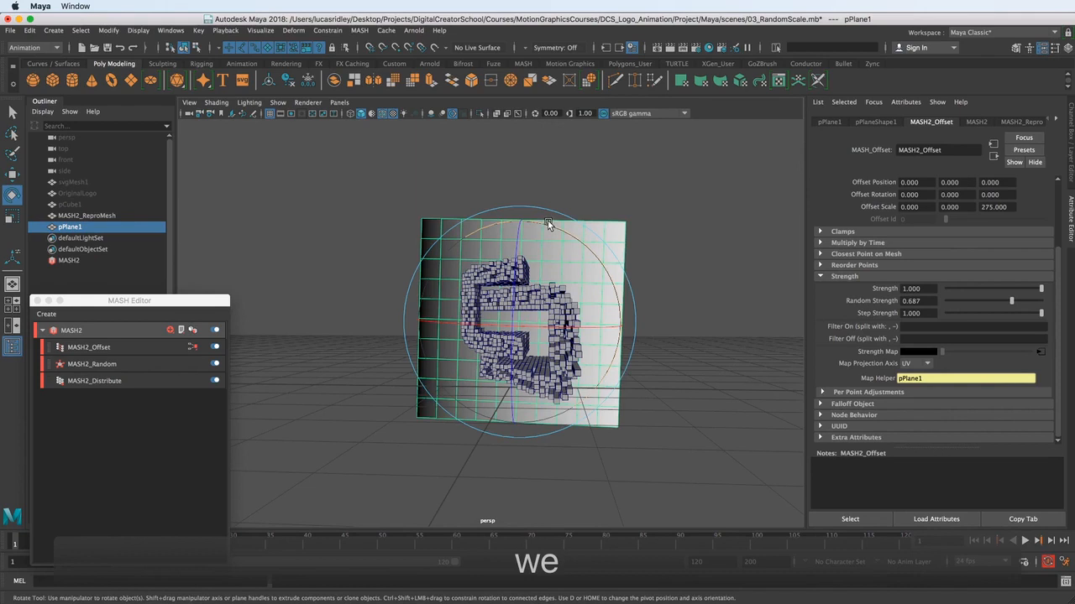
pyautogui.moveTo(548, 224); pyautogui.dragTo(561, 312)
pyautogui.press('w')
pyautogui.press('super+z')
pyautogui.press('e')
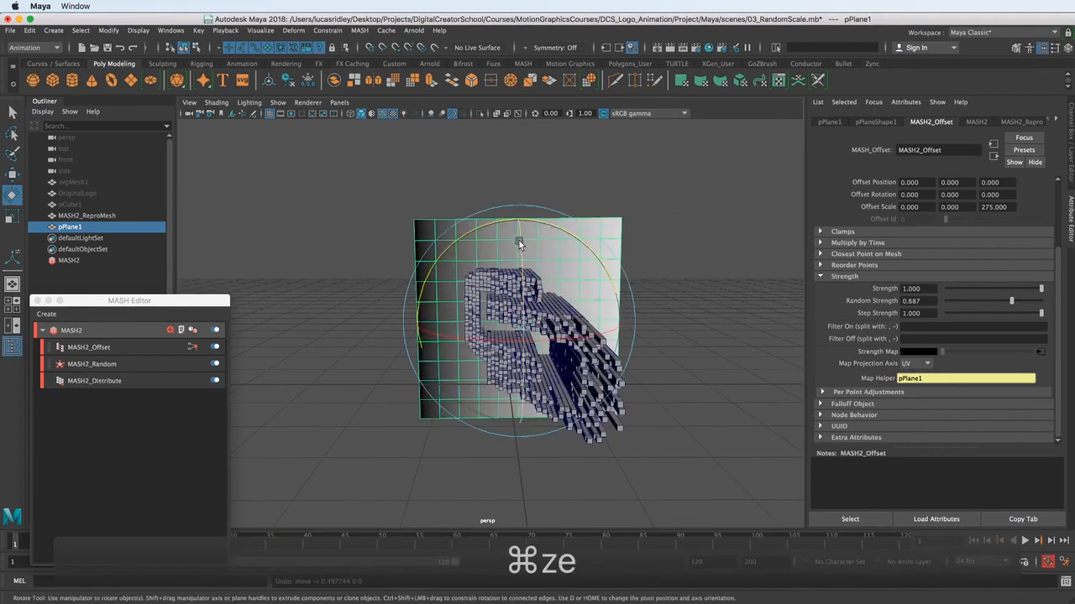
pyautogui.moveTo(528, 221); pyautogui.dragTo(582, 295)
pyautogui.press('super+z')
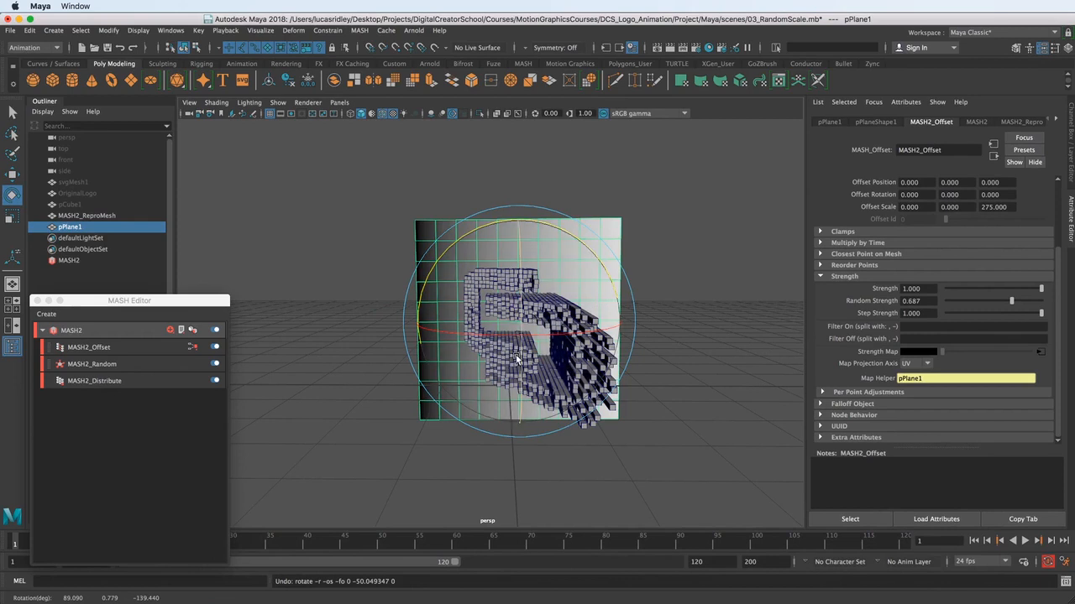
# Open the ramp1 texture from the offset's Strength Map and shift its white marker to about 0.244.
pyautogui.moveTo(516, 360); pyautogui.dragTo(515, 344)
pyautogui.click(1039, 352)
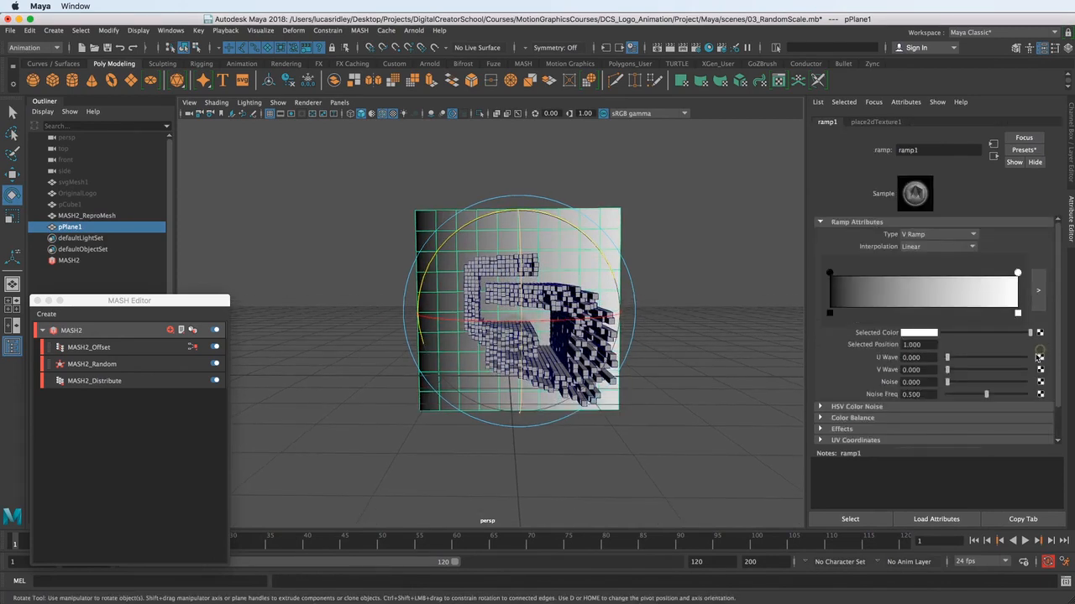
pyautogui.moveTo(1018, 273); pyautogui.dragTo(870, 286)
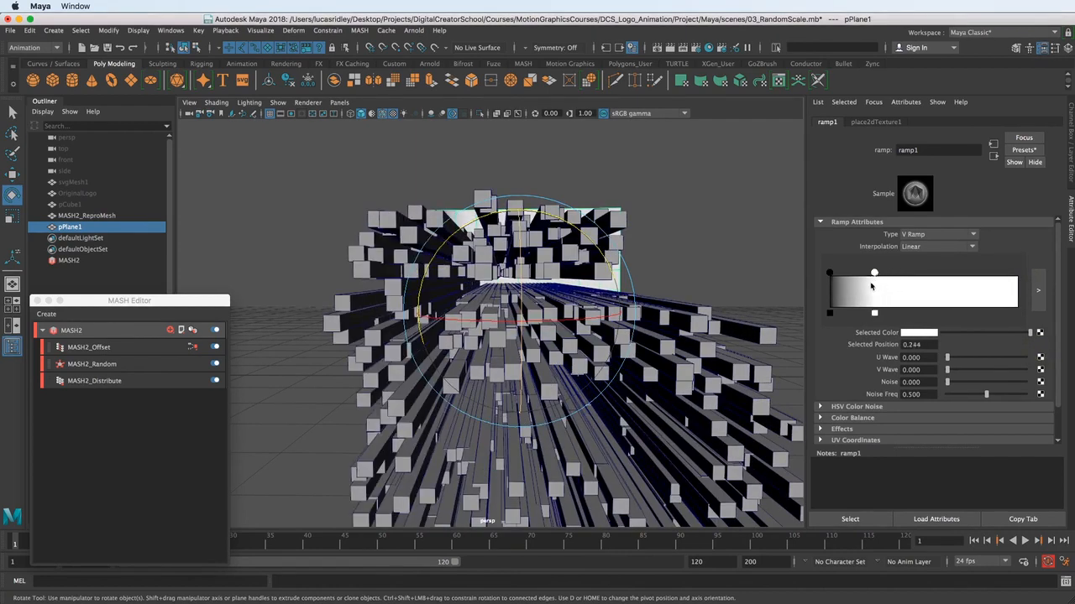
# Narrow the ramp's transition by placing the black marker at about 0.146 and the white marker at about 0.217.
pyautogui.moveTo(523, 277)
pyautogui.keyDown('alt'); pyautogui.mouseDown()
pyautogui.moveTo(487, 281)
pyautogui.moveTo(518, 291)
pyautogui.mouseUp(); pyautogui.keyUp('alt')
pyautogui.moveTo(830, 274); pyautogui.dragTo(846, 273)
pyautogui.keyDown('alt'); pyautogui.moveTo(514, 349); pyautogui.dragTo(473, 256); pyautogui.keyUp('alt')
pyautogui.keyDown('alt'); pyautogui.moveTo(473, 292); pyautogui.dragTo(487, 308, button='middle'); pyautogui.keyUp('alt')
pyautogui.keyDown('alt'); pyautogui.moveTo(487, 309); pyautogui.dragTo(524, 326, button='right'); pyautogui.keyUp('alt')
pyautogui.moveTo(847, 273); pyautogui.dragTo(878, 278)
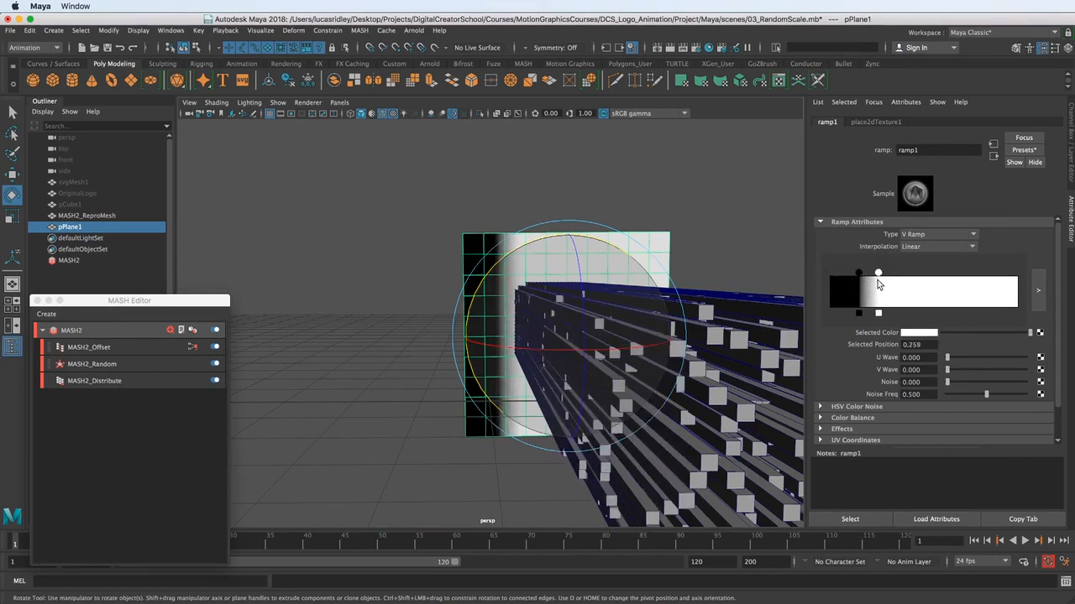
pyautogui.moveTo(858, 274)
pyautogui.mouseDown()
pyautogui.moveTo(847, 278)
pyautogui.moveTo(869, 280)
pyautogui.mouseUp()
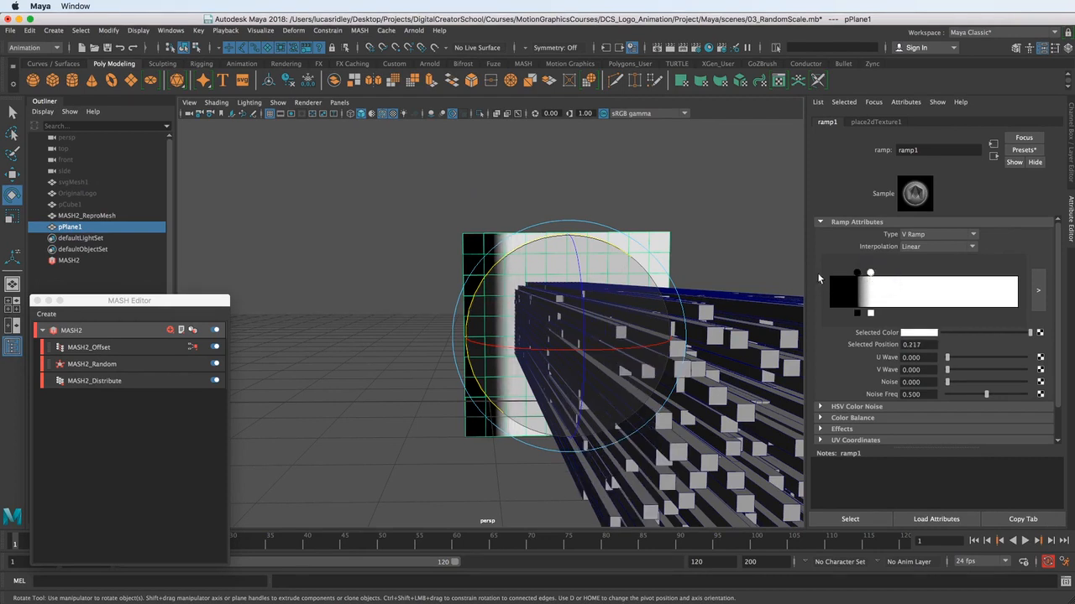
# Set a keyframe on the white ramp marker's Selected Position of 0.217 at frame 1.
pyautogui.keyDown('alt'); pyautogui.moveTo(588, 351); pyautogui.dragTo(683, 324); pyautogui.keyUp('alt')
pyautogui.keyDown('alt'); pyautogui.moveTo(683, 325); pyautogui.dragTo(557, 311, button='right'); pyautogui.keyUp('alt')
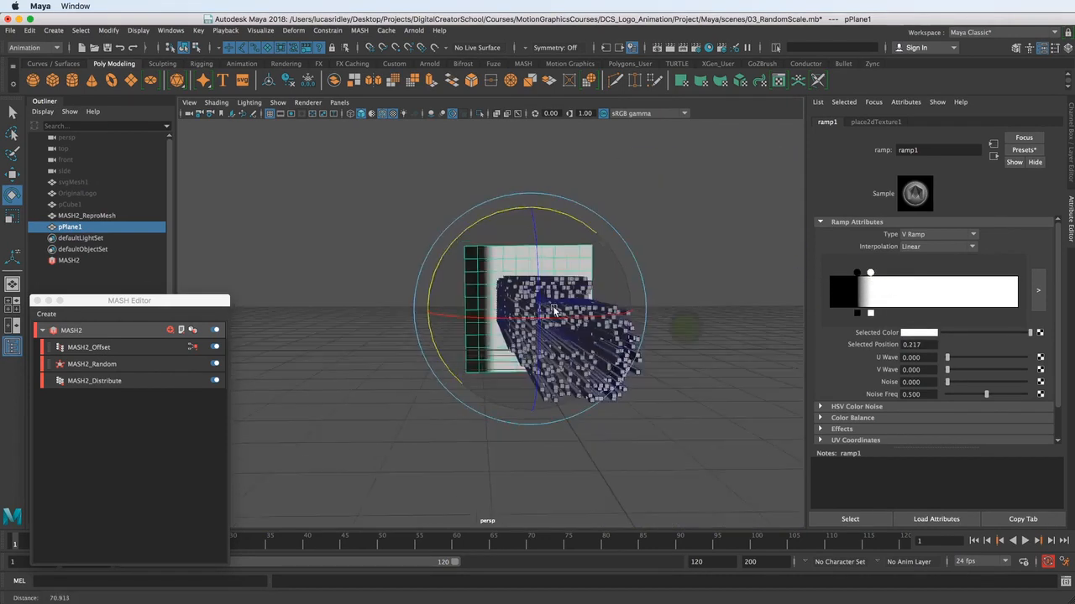
pyautogui.keyDown('alt'); pyautogui.moveTo(557, 311); pyautogui.dragTo(586, 346, button='middle'); pyautogui.keyUp('alt')
pyautogui.keyDown('alt'); pyautogui.moveTo(586, 346); pyautogui.dragTo(589, 353); pyautogui.keyUp('alt')
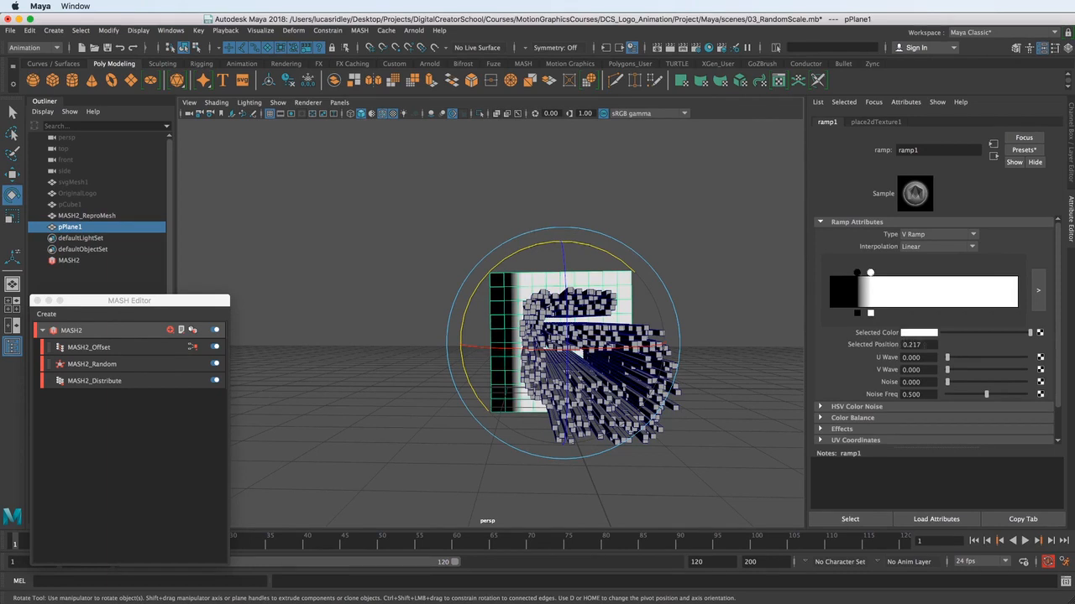
pyautogui.rightClick(924, 346)
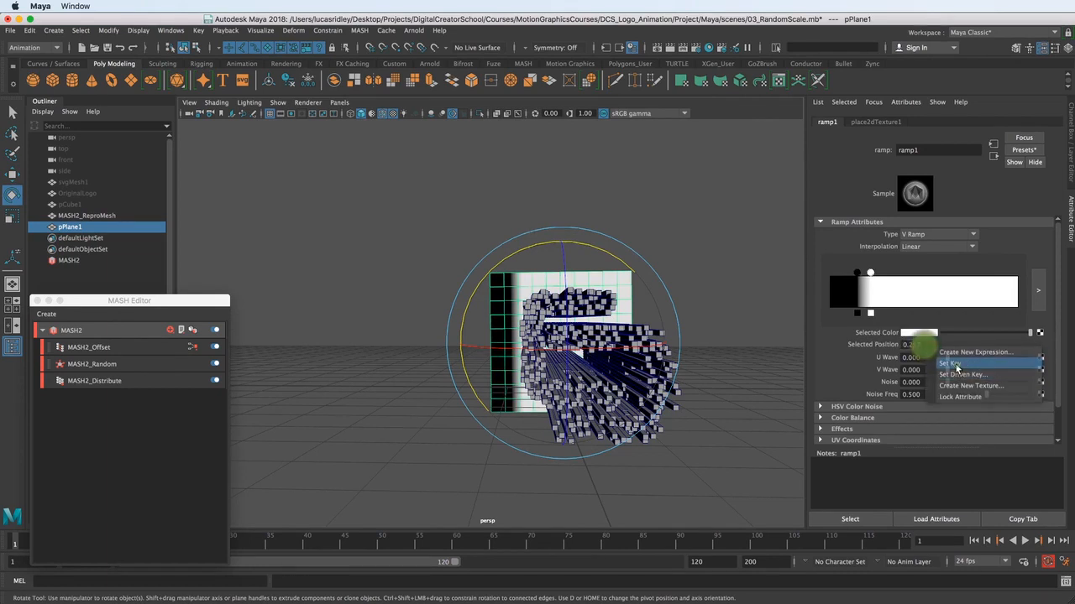
pyautogui.click(950, 363)
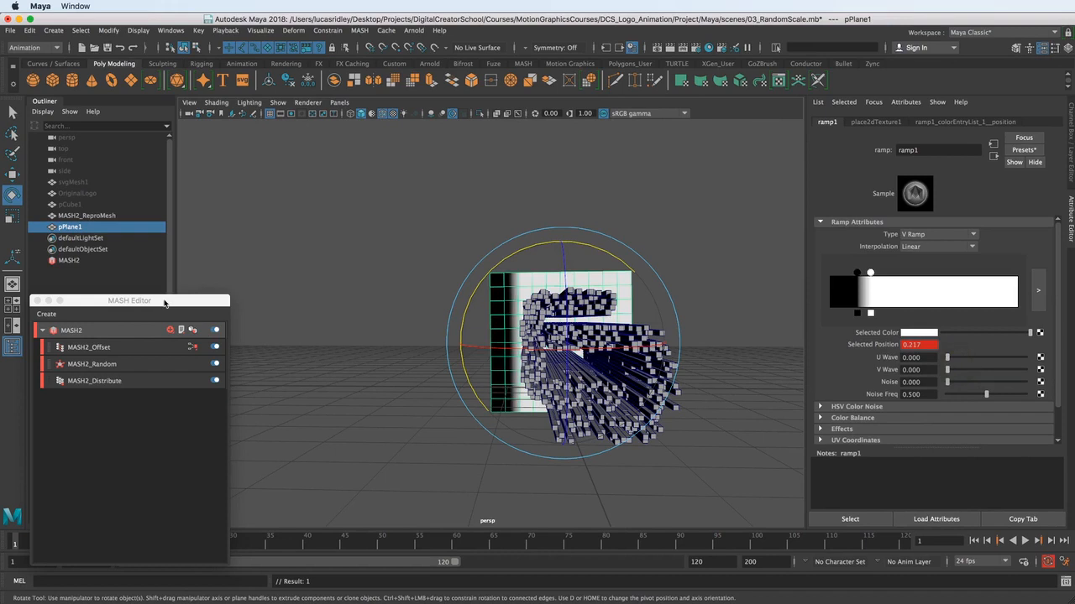
# Move the MASH Editor clear of the timeline and key the white ramp marker's position at 1.000 on frame 36.
pyautogui.moveTo(166, 302); pyautogui.dragTo(183, 177)
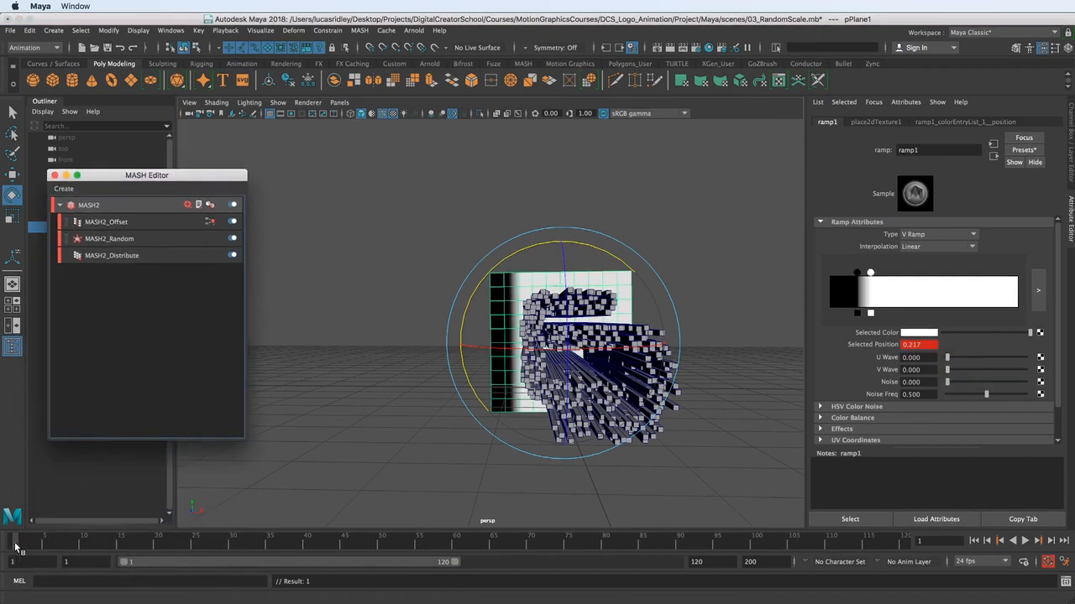
pyautogui.keyDown('alt'); pyautogui.moveTo(577, 351); pyautogui.dragTo(533, 329); pyautogui.keyUp('alt')
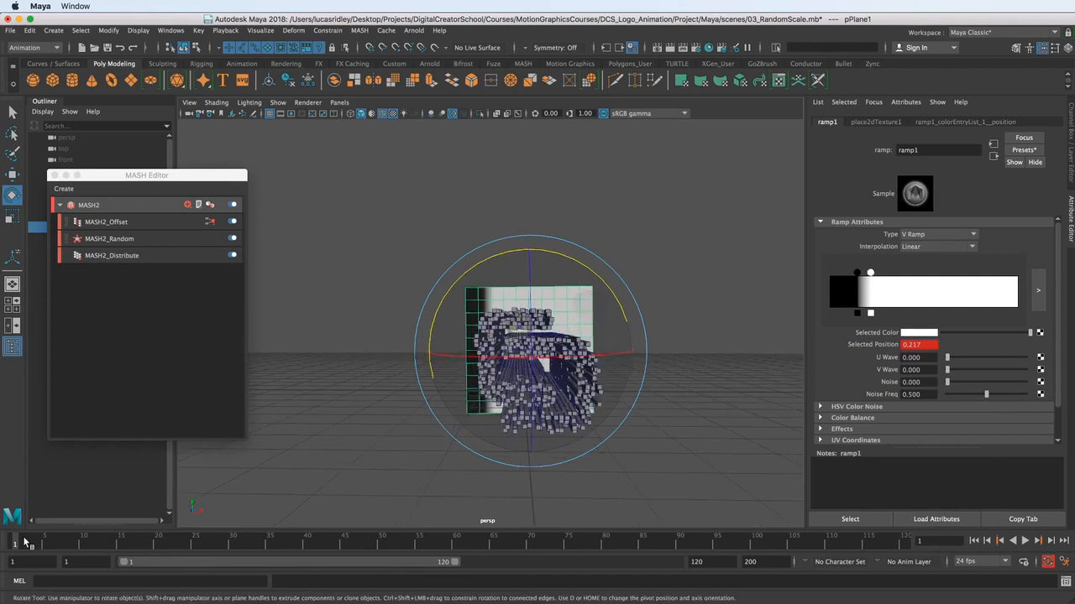
pyautogui.hotkey('alt', 'v')
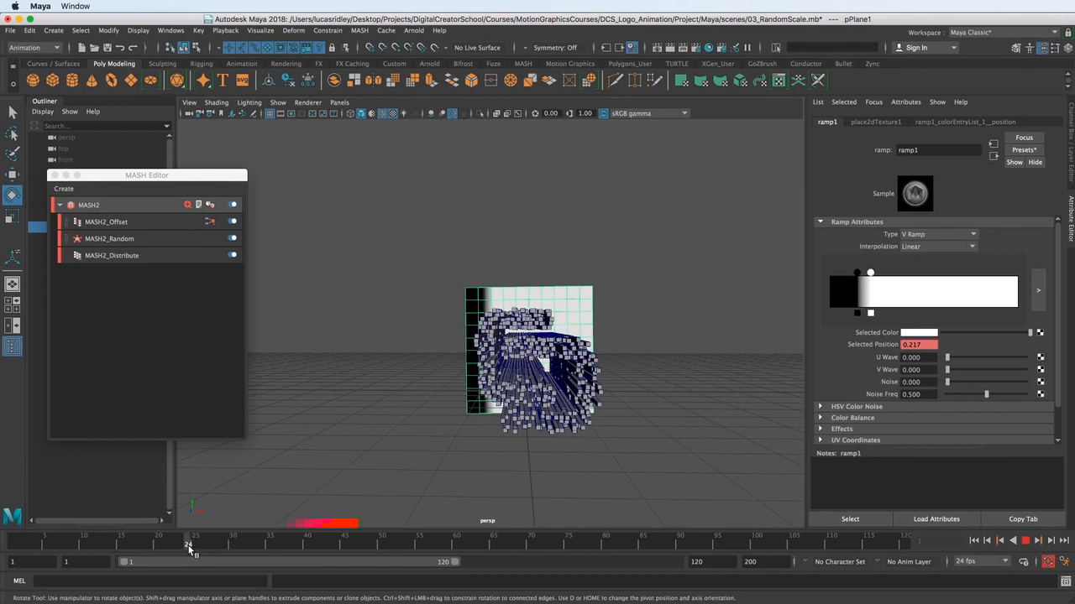
pyautogui.moveTo(190, 547); pyautogui.dragTo(277, 546)
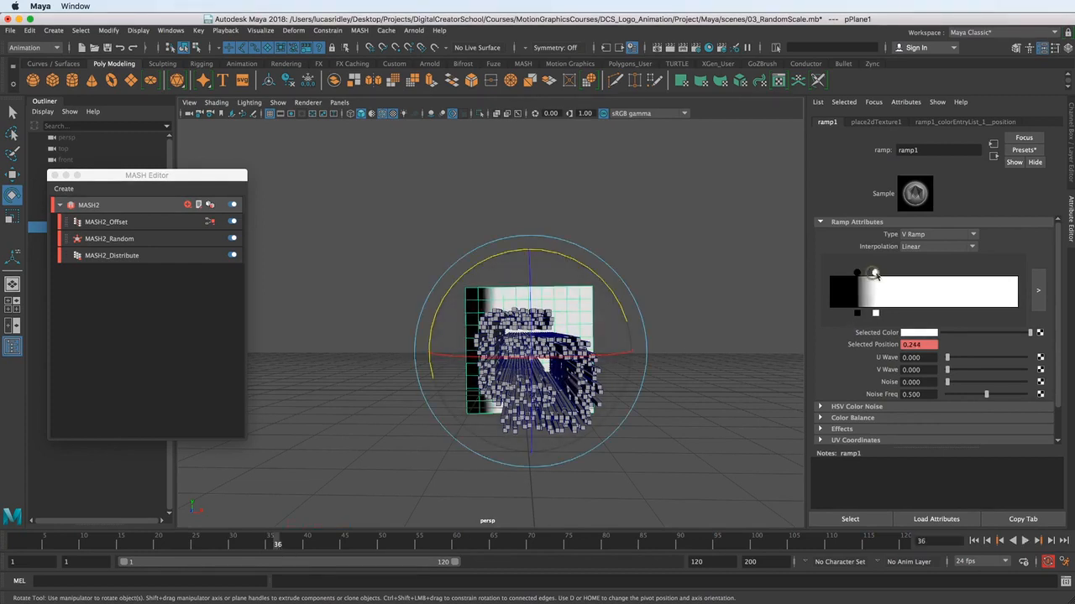
pyautogui.moveTo(874, 274); pyautogui.dragTo(1022, 282)
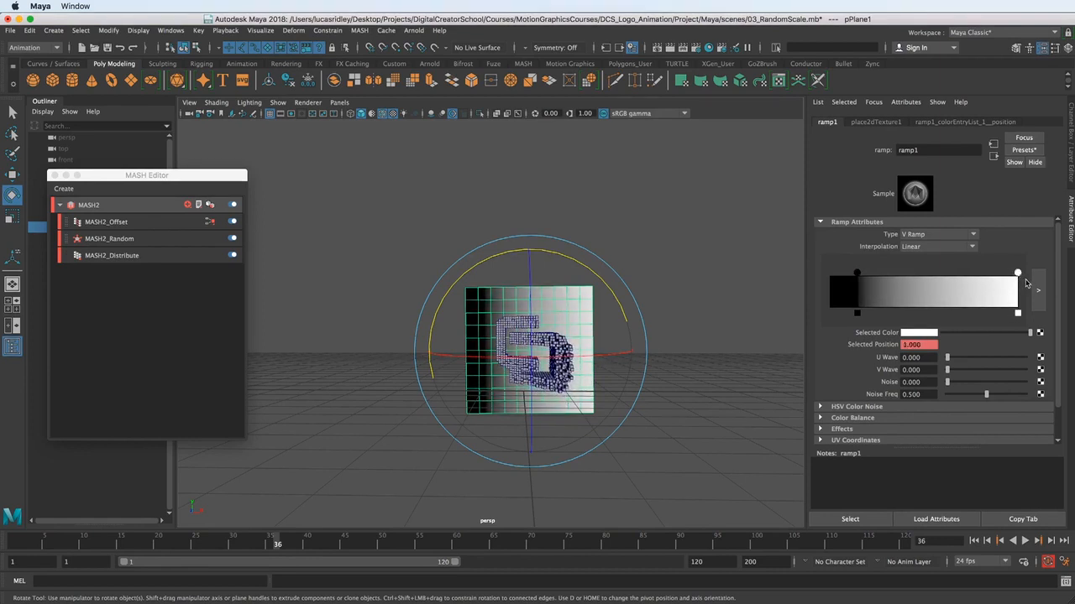
pyautogui.rightClick(935, 347)
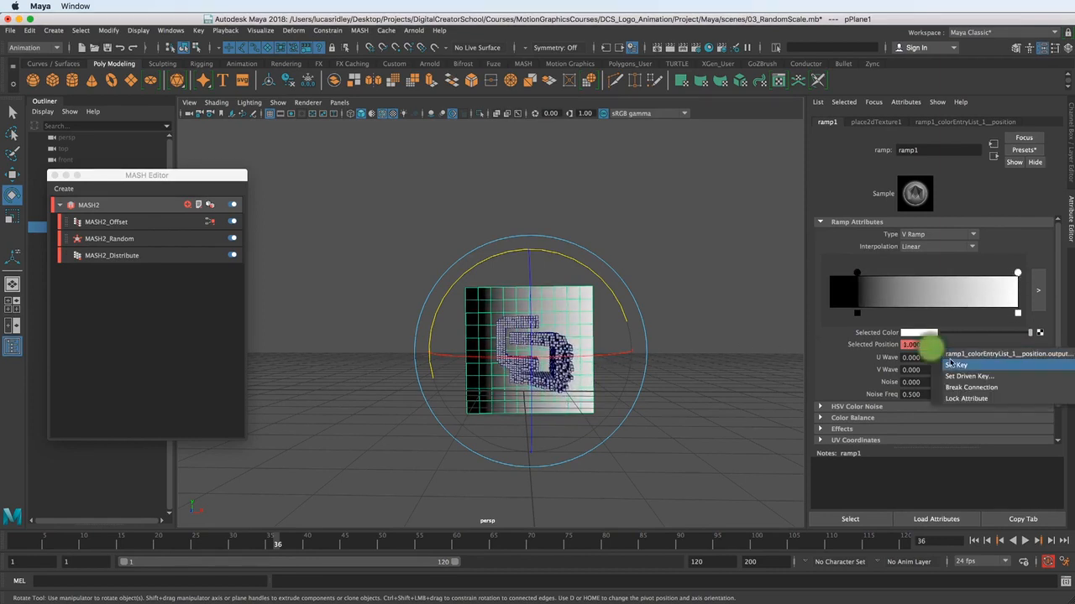
pyautogui.click(955, 365)
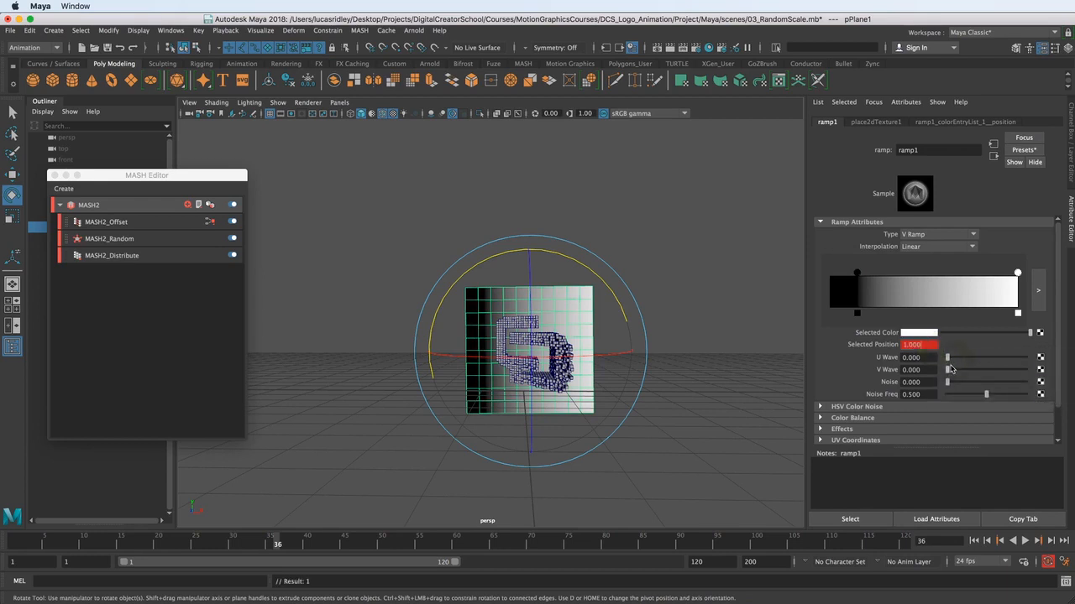
# Deselect the plane, return to frame 1 and set a keyframe on the black ramp marker's Selected Position of 0.146.
pyautogui.keyDown('alt'); pyautogui.moveTo(585, 343); pyautogui.dragTo(480, 304); pyautogui.keyUp('alt')
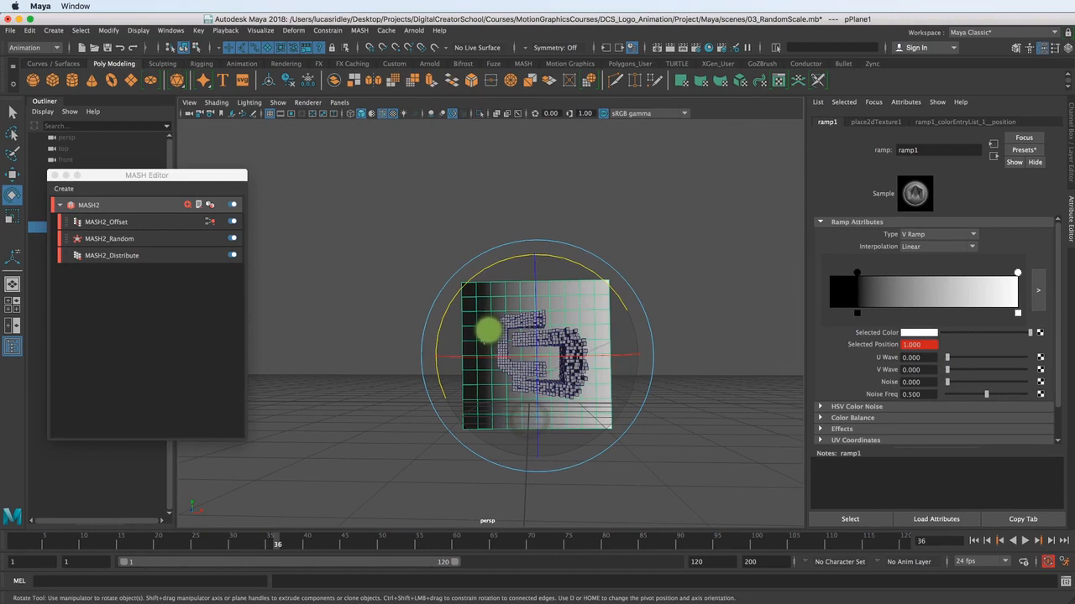
pyautogui.click(714, 361)
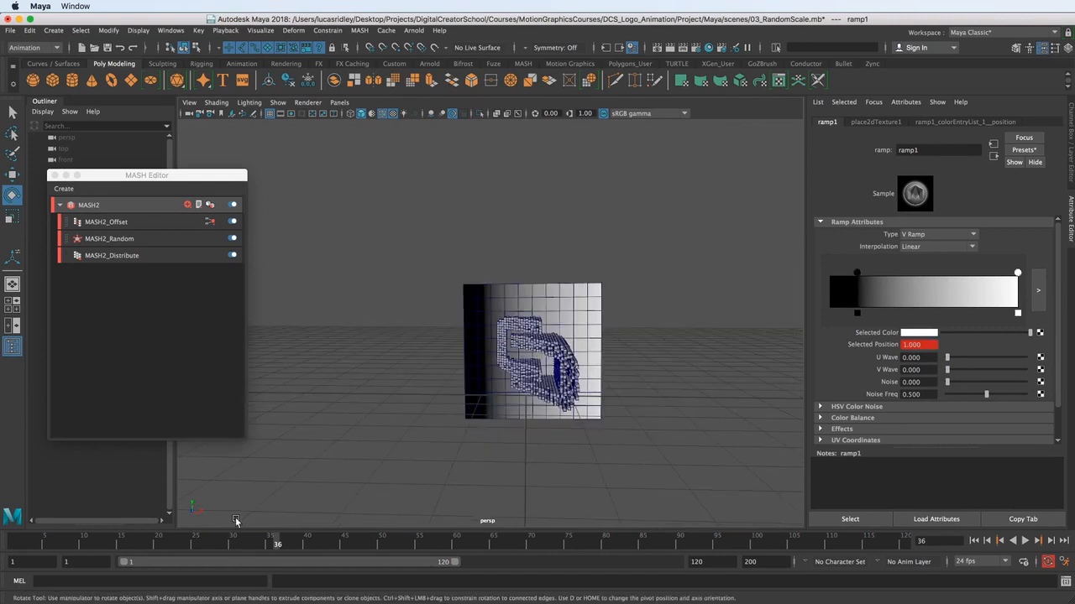
pyautogui.moveTo(36, 544); pyautogui.dragTo(14, 546)
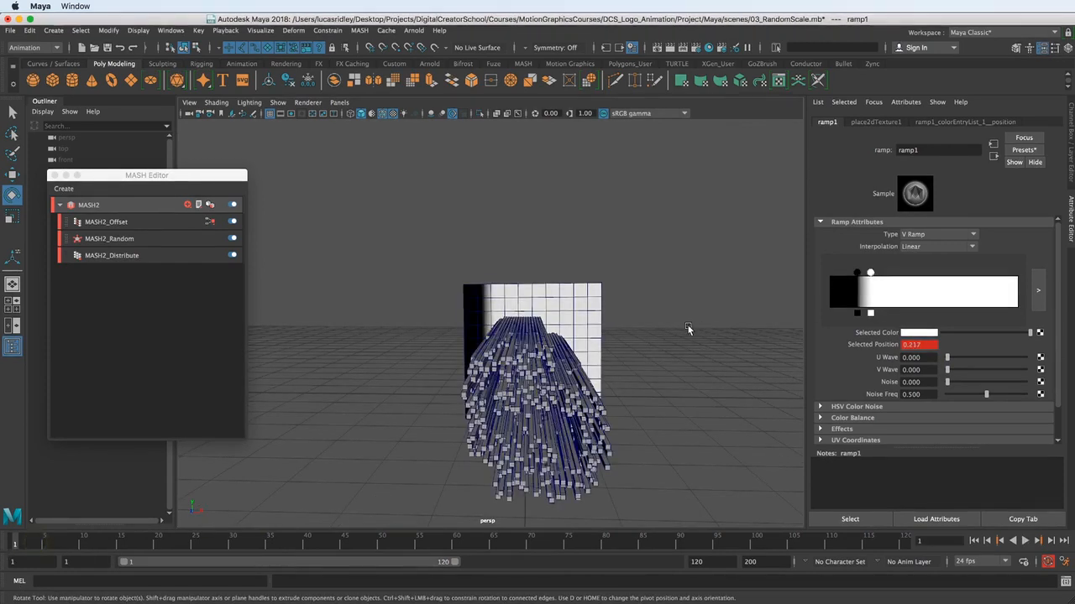
pyautogui.keyDown('alt'); pyautogui.moveTo(689, 327); pyautogui.dragTo(627, 339); pyautogui.keyUp('alt')
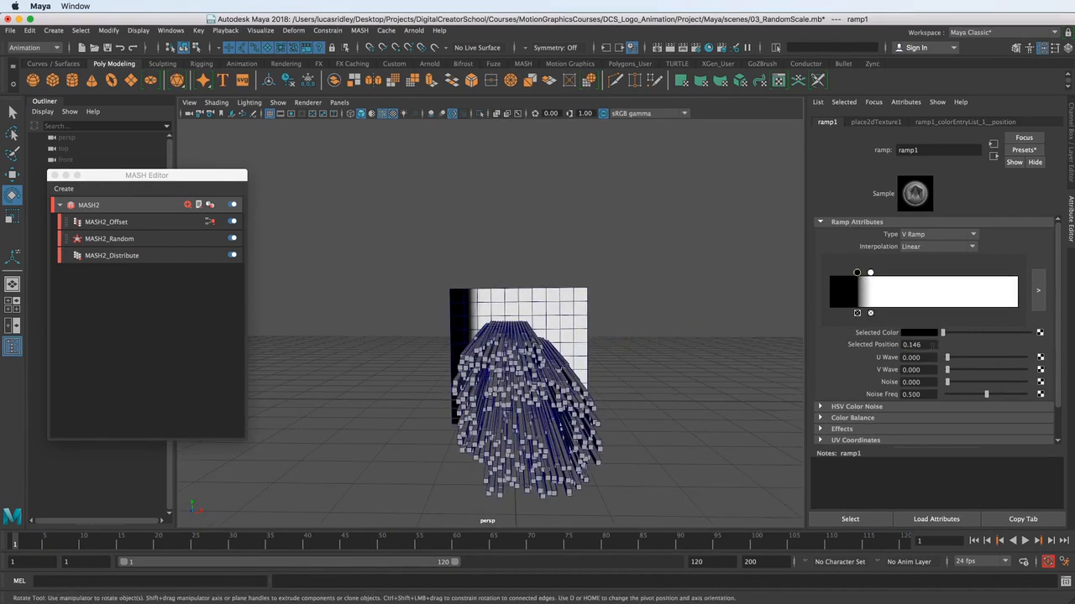
pyautogui.rightClick(932, 351)
pyautogui.click(955, 365)
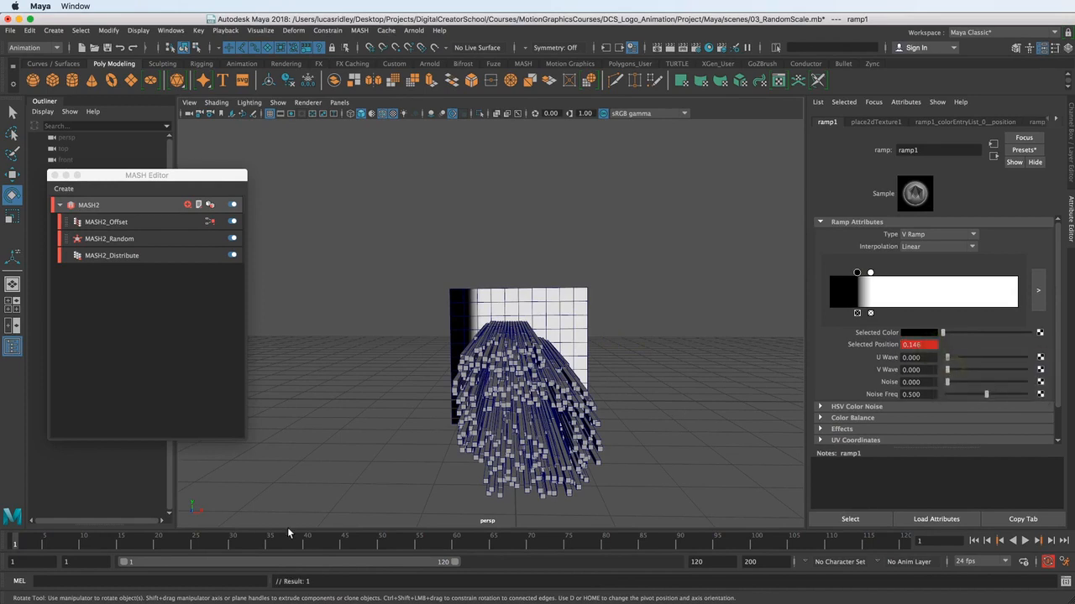
# At frame 36, move the black ramp marker to about 0.869 and set a keyframe on its Selected Position.
pyautogui.moveTo(208, 547); pyautogui.dragTo(278, 547)
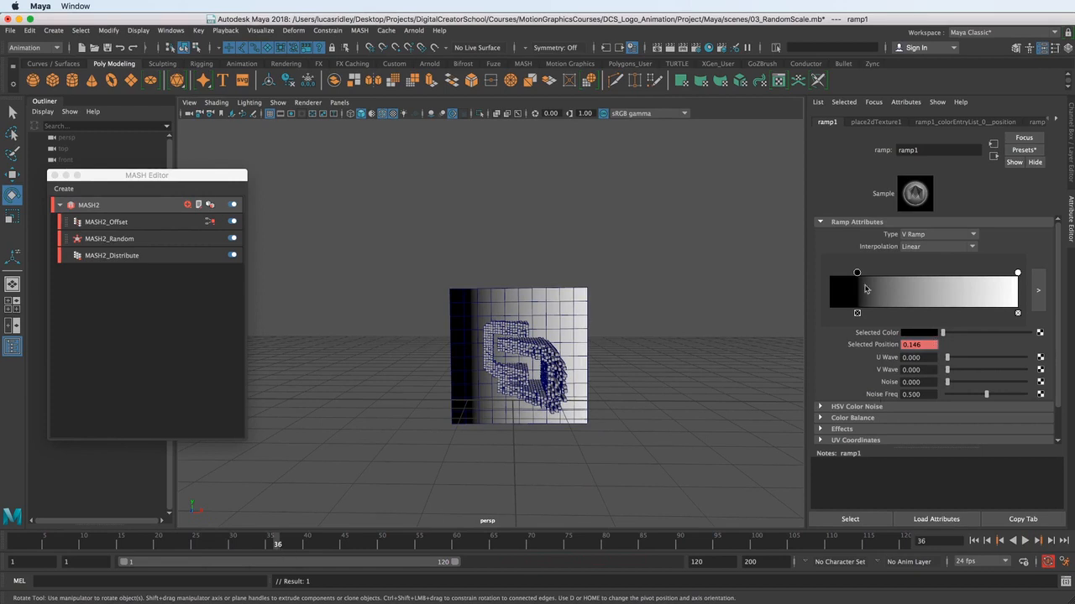
pyautogui.moveTo(857, 277); pyautogui.dragTo(986, 279)
pyautogui.moveTo(992, 279); pyautogui.dragTo(994, 280)
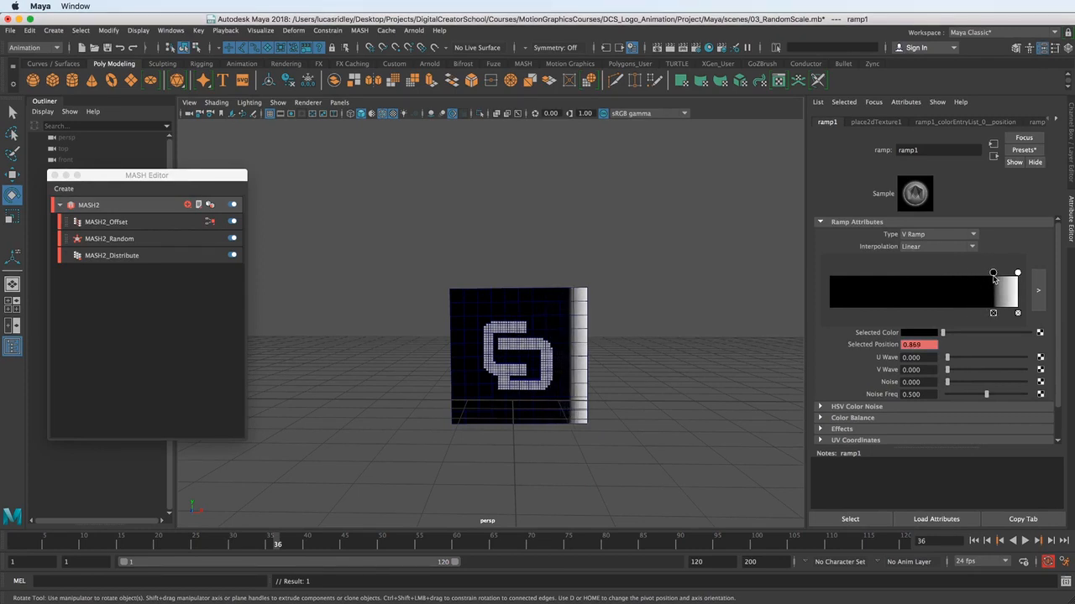
pyautogui.rightClick(934, 344)
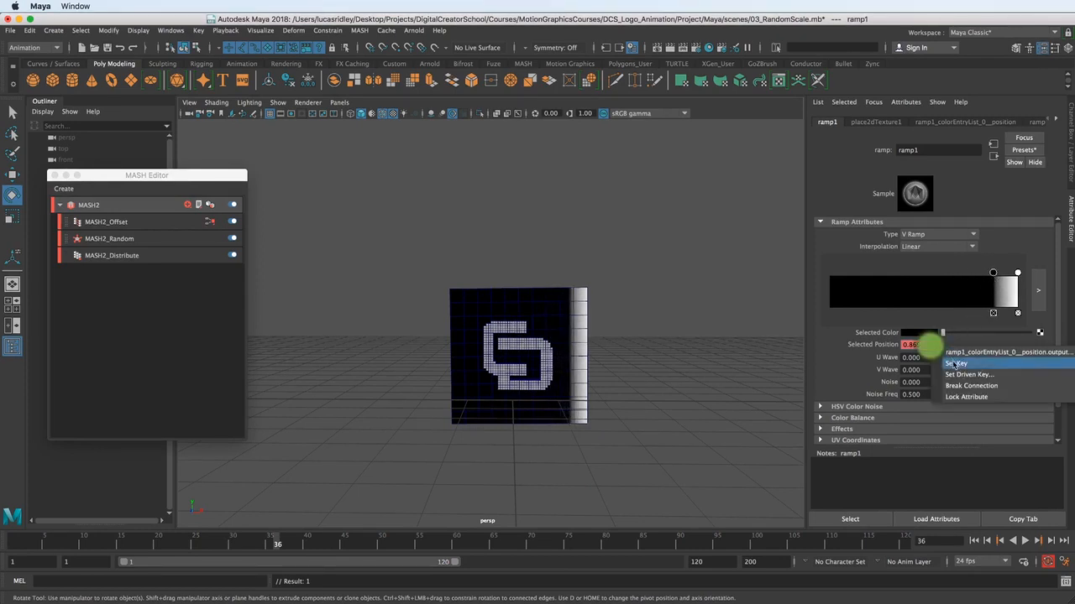
pyautogui.click(957, 362)
# Play the ramp animation from the start and check the cube scaling across the logo from different angles.
pyautogui.keyDown('alt'); pyautogui.moveTo(475, 366); pyautogui.dragTo(475, 376, button='middle'); pyautogui.keyUp('alt')
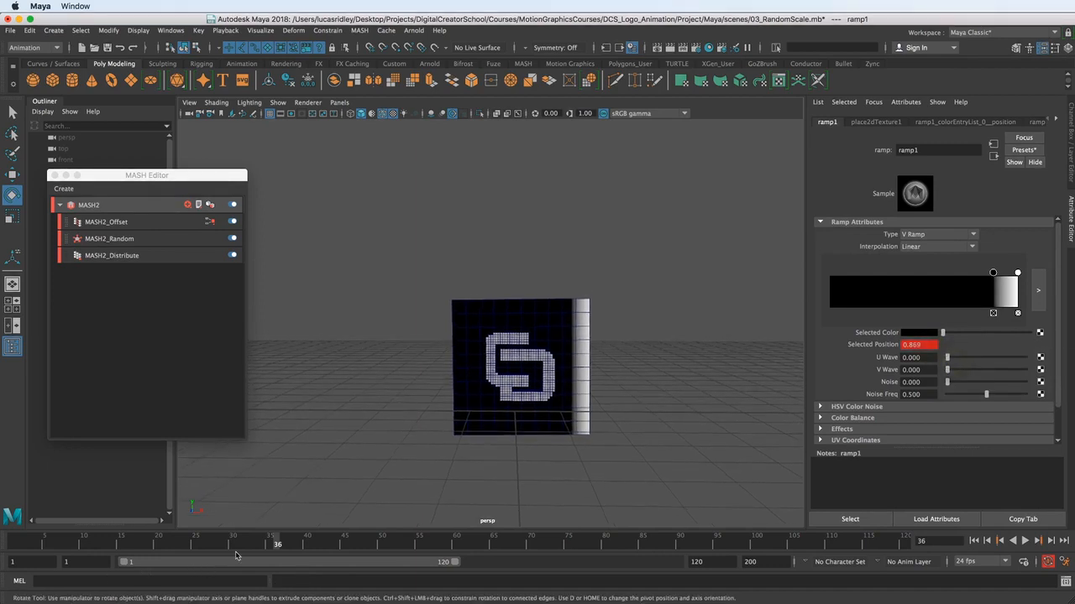
pyautogui.moveTo(238, 544); pyautogui.dragTo(13, 541)
pyautogui.keyDown('alt'); pyautogui.moveTo(476, 432); pyautogui.dragTo(454, 422, button='right'); pyautogui.keyUp('alt')
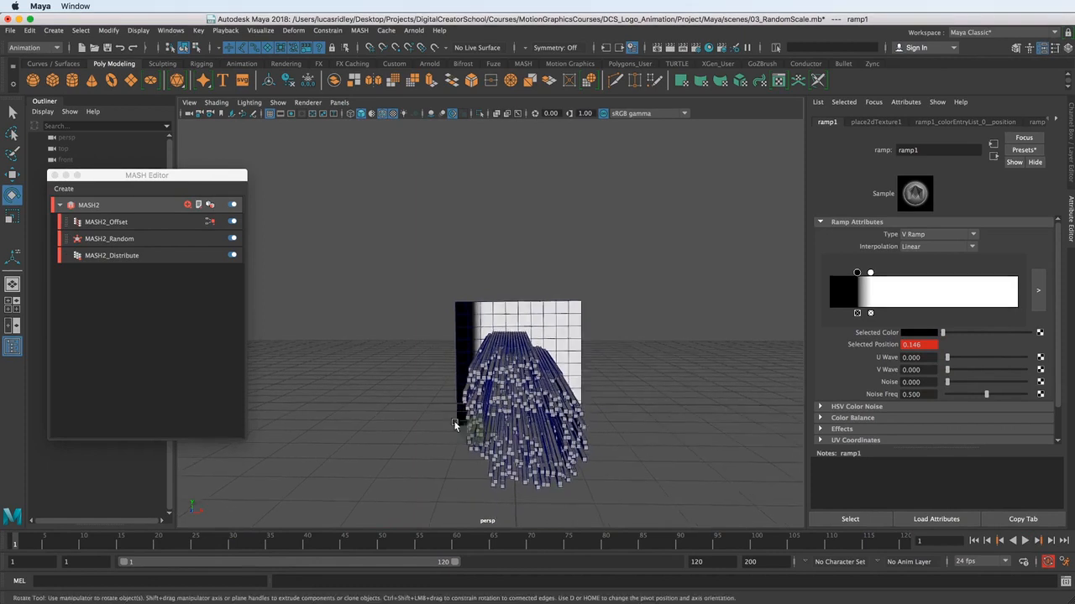
pyautogui.keyDown('alt'); pyautogui.moveTo(454, 426); pyautogui.dragTo(461, 414); pyautogui.keyUp('alt')
pyautogui.hotkey('alt', 'v')
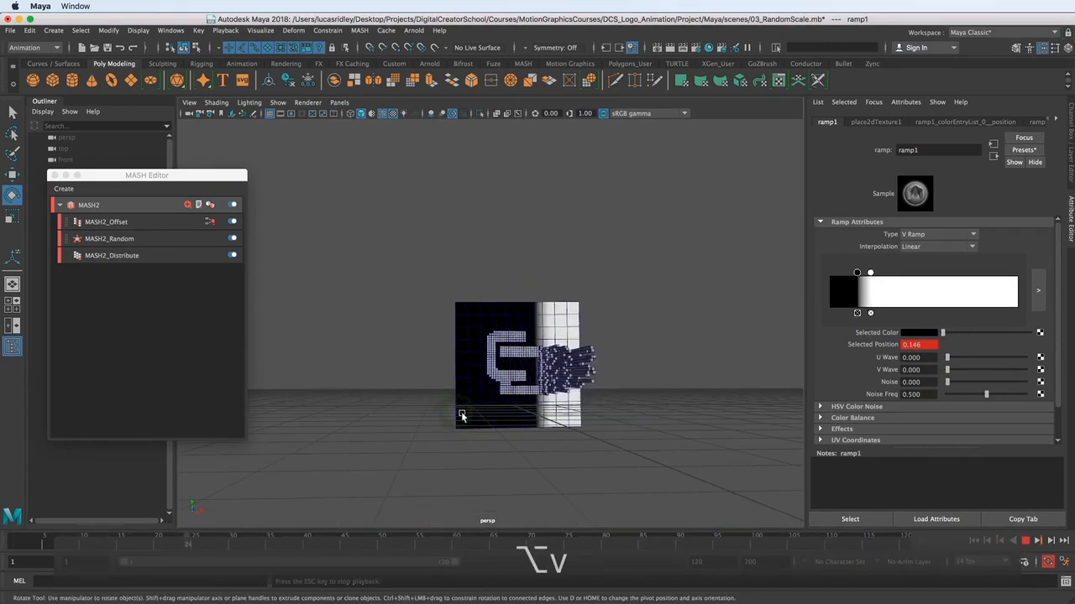
pyautogui.hotkey('alt', 'Escape')
pyautogui.keyDown('alt'); pyautogui.moveTo(571, 377); pyautogui.dragTo(539, 397); pyautogui.keyUp('alt')
pyautogui.moveTo(131, 540); pyautogui.dragTo(32, 544)
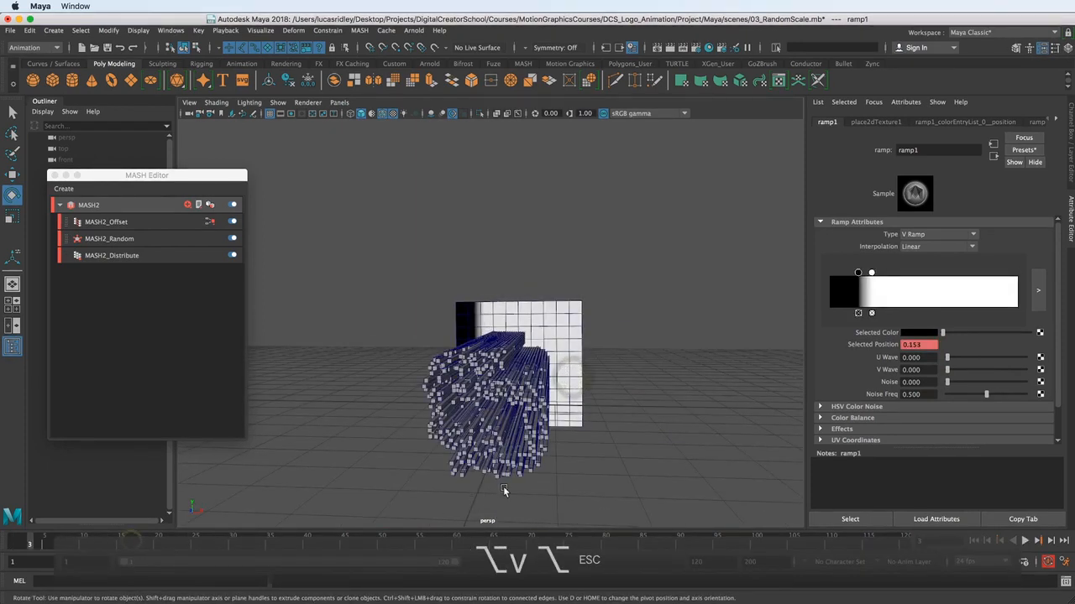
pyautogui.hotkey('alt', 'v')
pyautogui.press('Escape')
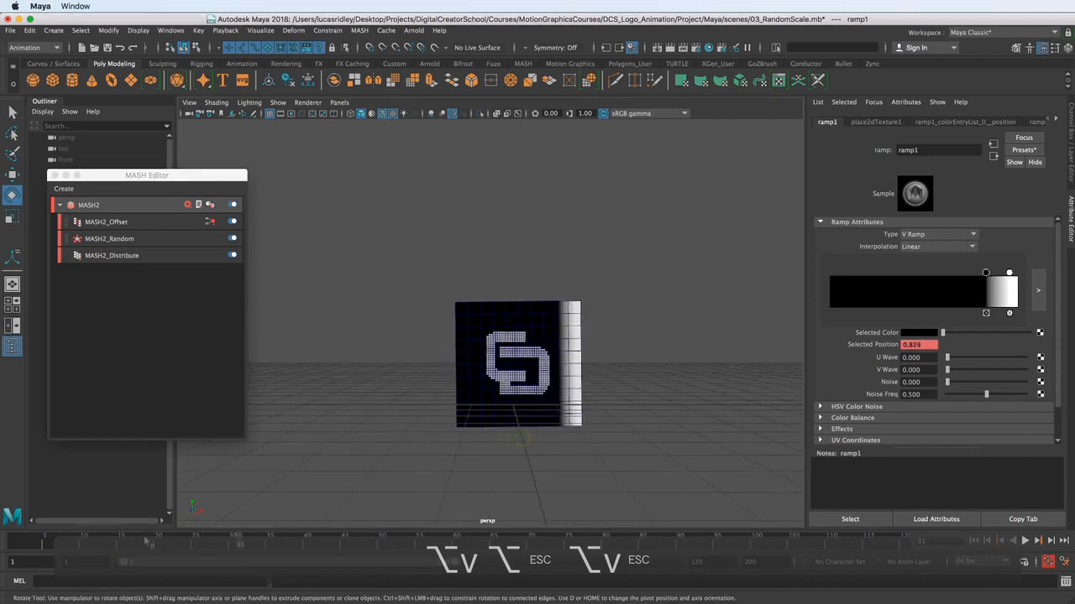
# Stop playback and open the Graph Editor, placing it above the logo to show the ramp's position curves.
pyautogui.hotkey('alt', 'v')
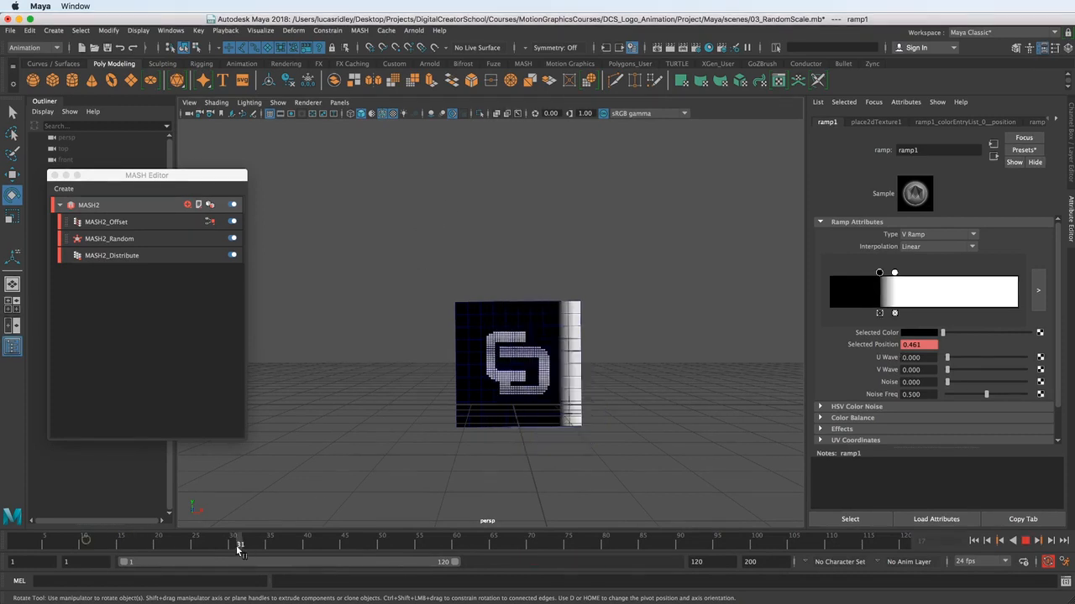
pyautogui.click(174, 31)
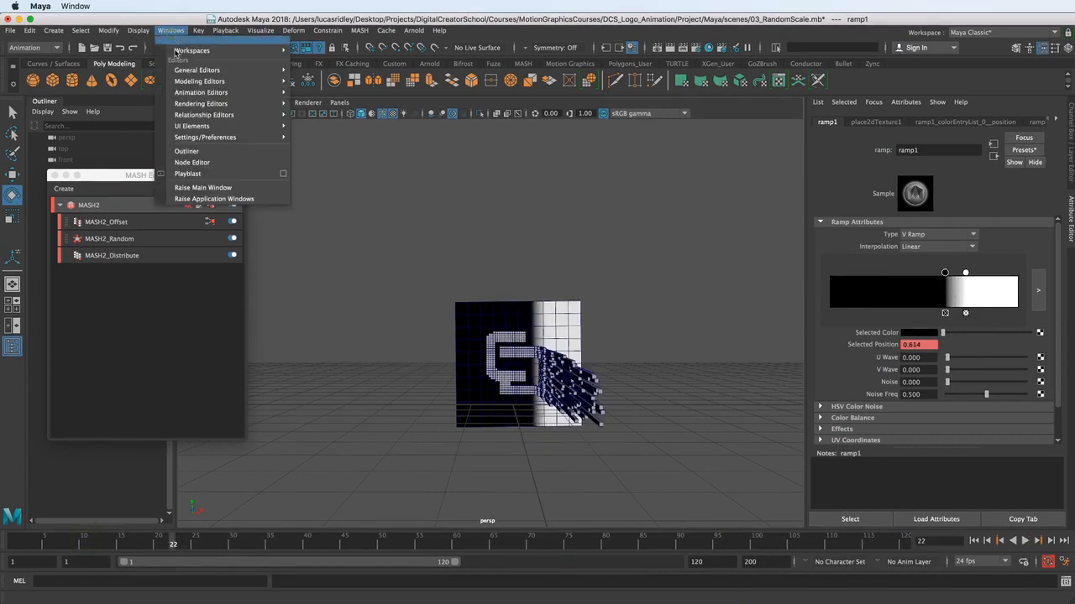
pyautogui.moveTo(195, 101)
pyautogui.moveTo(226, 95)
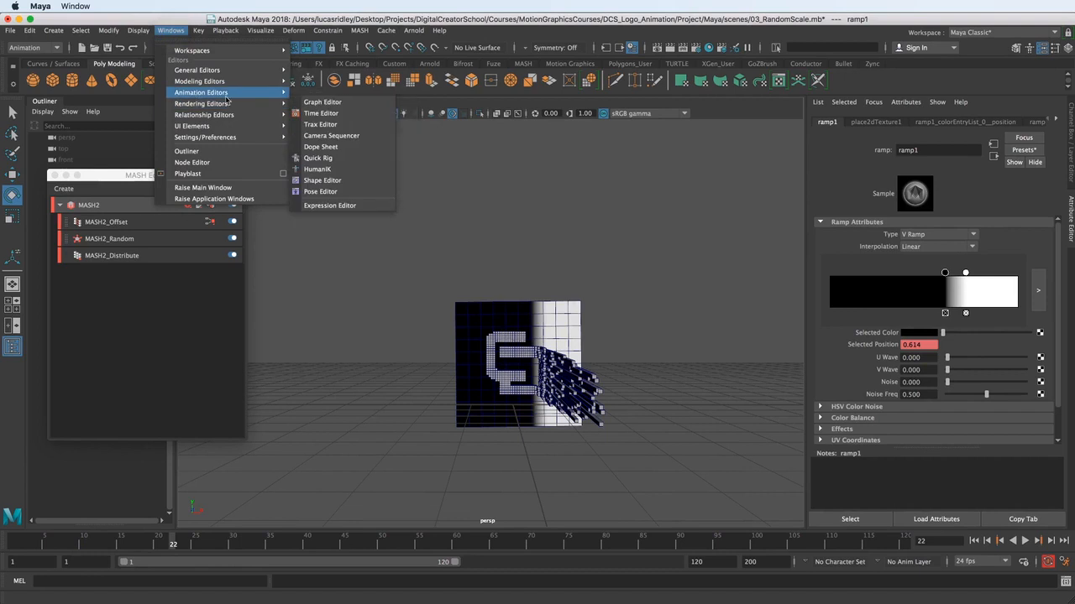
pyautogui.click(340, 103)
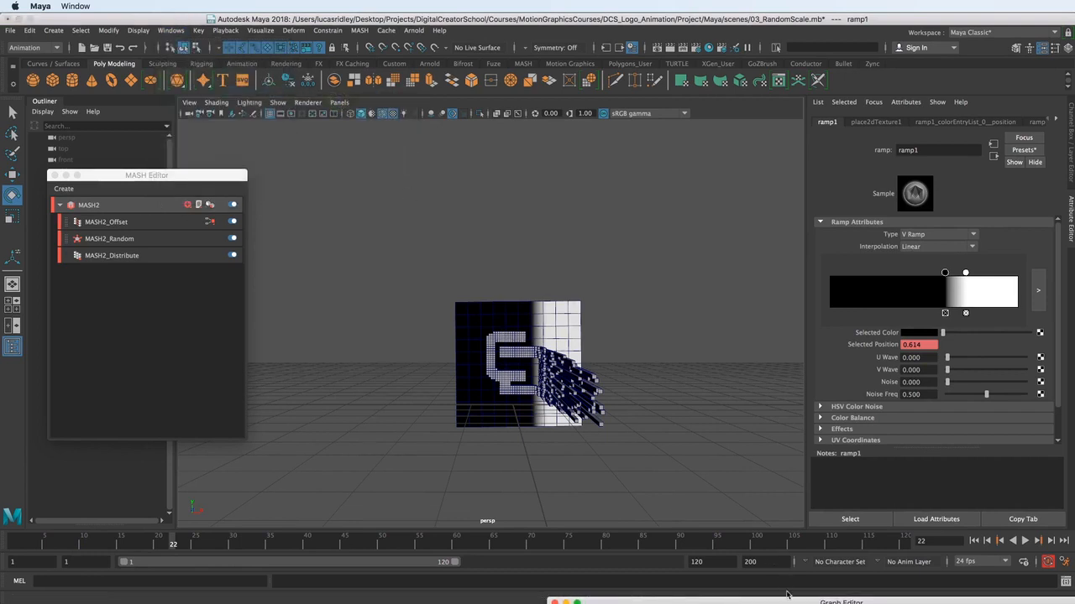
pyautogui.moveTo(379, 171); pyautogui.dragTo(430, 75)
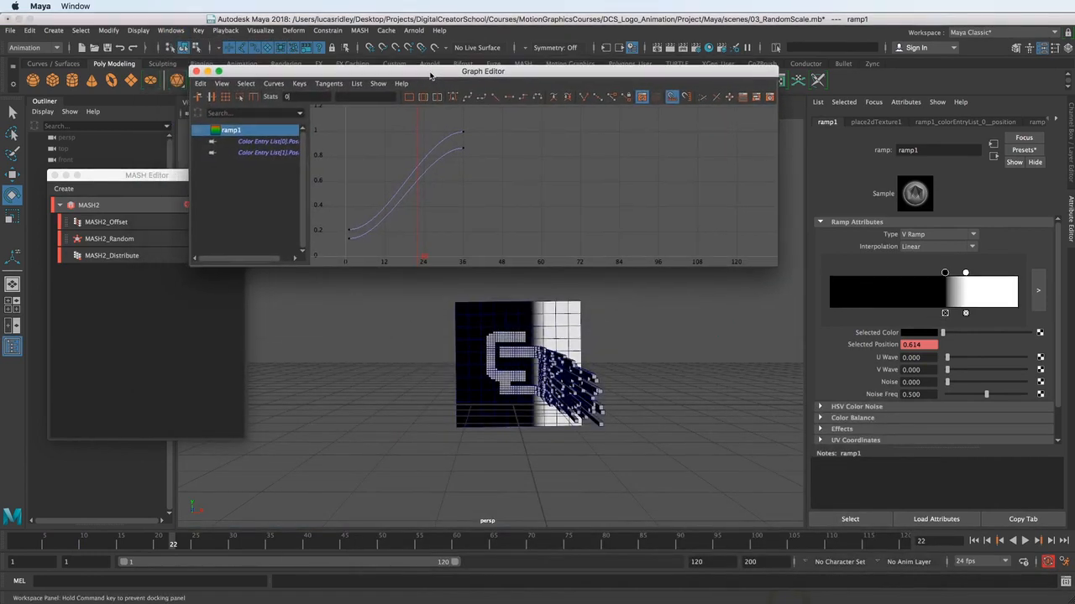
# Move the end keys of both ramp marker position curves to frame 49 without changing their values.
pyautogui.moveTo(453, 116); pyautogui.dragTo(479, 161)
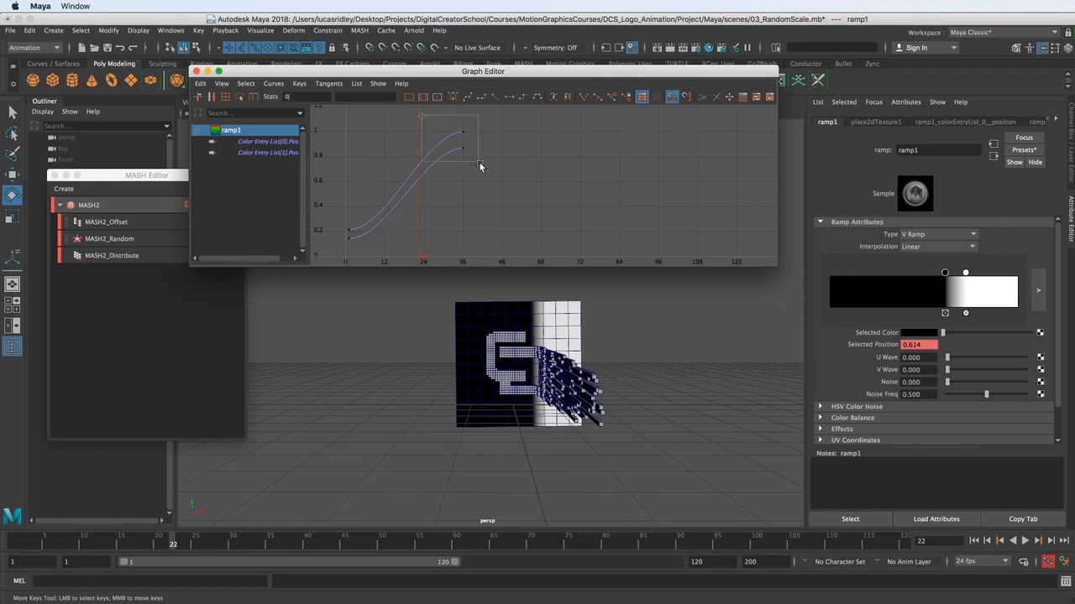
pyautogui.press('w')
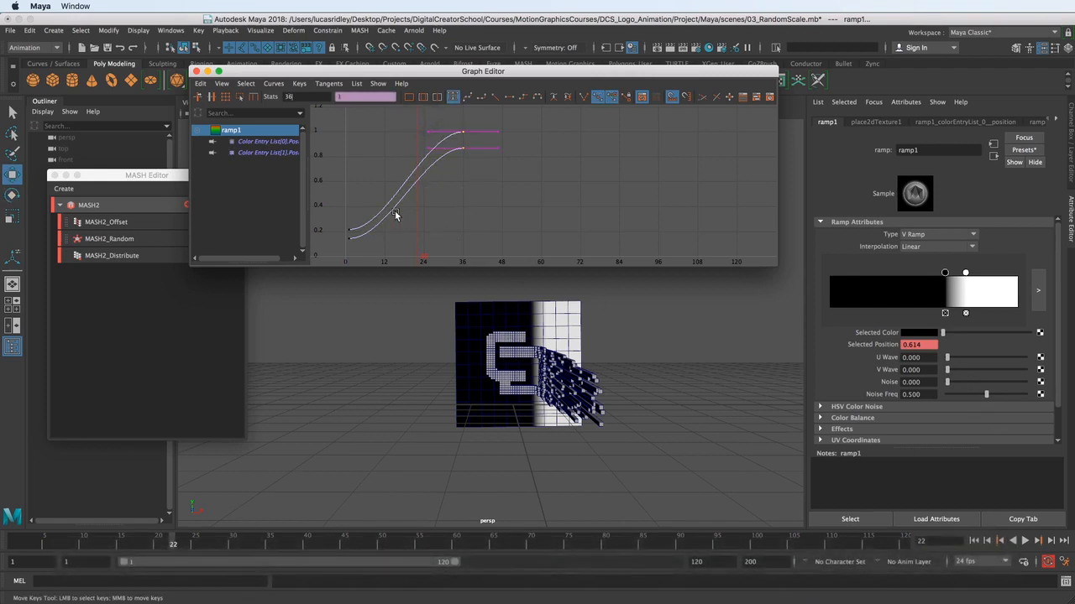
pyautogui.moveTo(395, 211); pyautogui.dragTo(443, 214, button='middle')
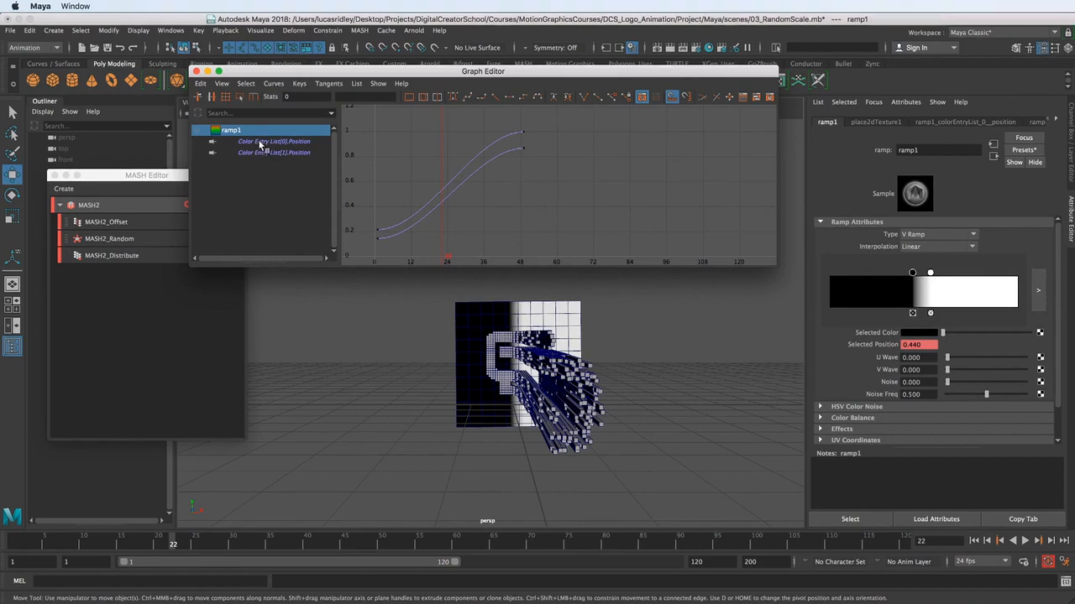
# Shift the whole Color Entry List[0] Position curve in time so its last key lands on frame 65, and scrub the timeline to check it.
pyautogui.click(276, 140)
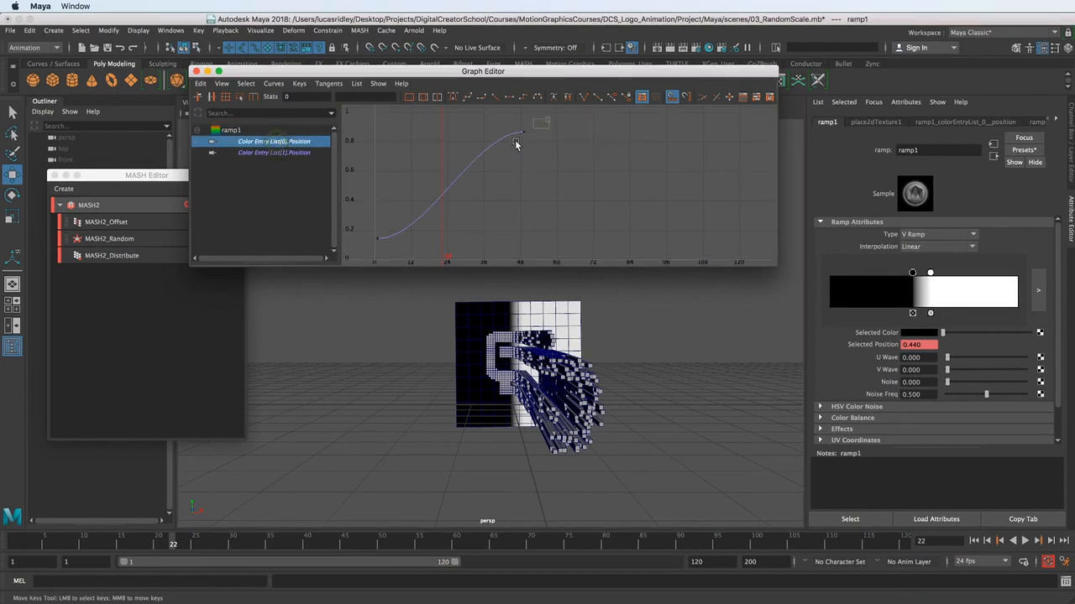
pyautogui.moveTo(374, 254); pyautogui.dragTo(546, 120)
pyautogui.press('w')
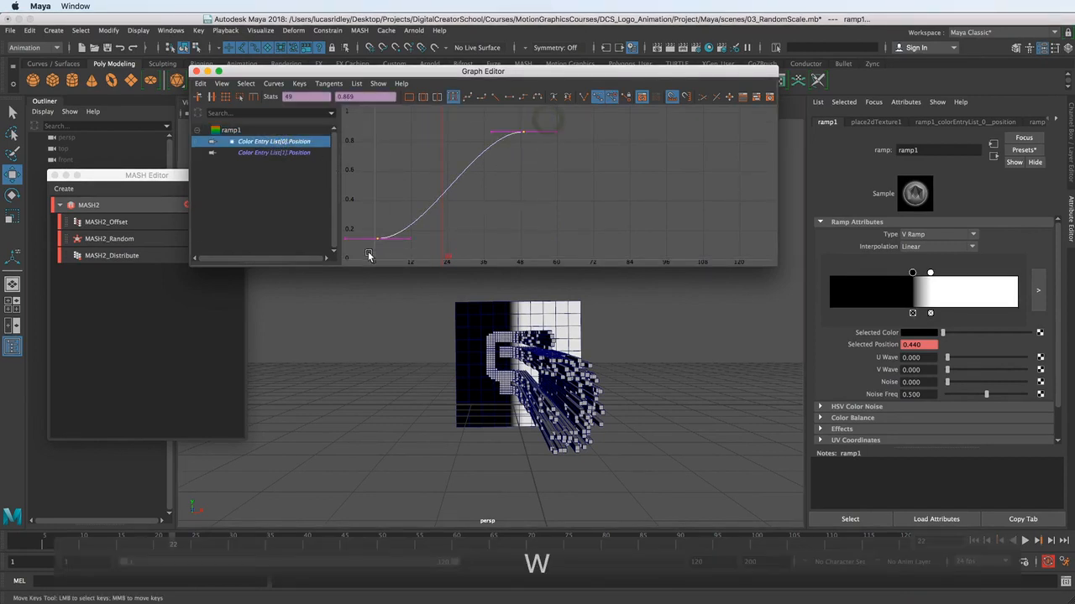
pyautogui.keyDown('shift'); pyautogui.moveTo(424, 228); pyautogui.dragTo(466, 226, button='middle'); pyautogui.keyUp('shift')
pyautogui.moveTo(516, 368)
pyautogui.keyDown('alt'); pyautogui.mouseDown()
pyautogui.moveTo(503, 393)
pyautogui.moveTo(506, 349)
pyautogui.moveTo(498, 355)
pyautogui.moveTo(542, 387)
pyautogui.moveTo(533, 390)
pyautogui.moveTo(515, 362)
pyautogui.mouseUp(); pyautogui.keyUp('alt')
pyautogui.click(434, 231)
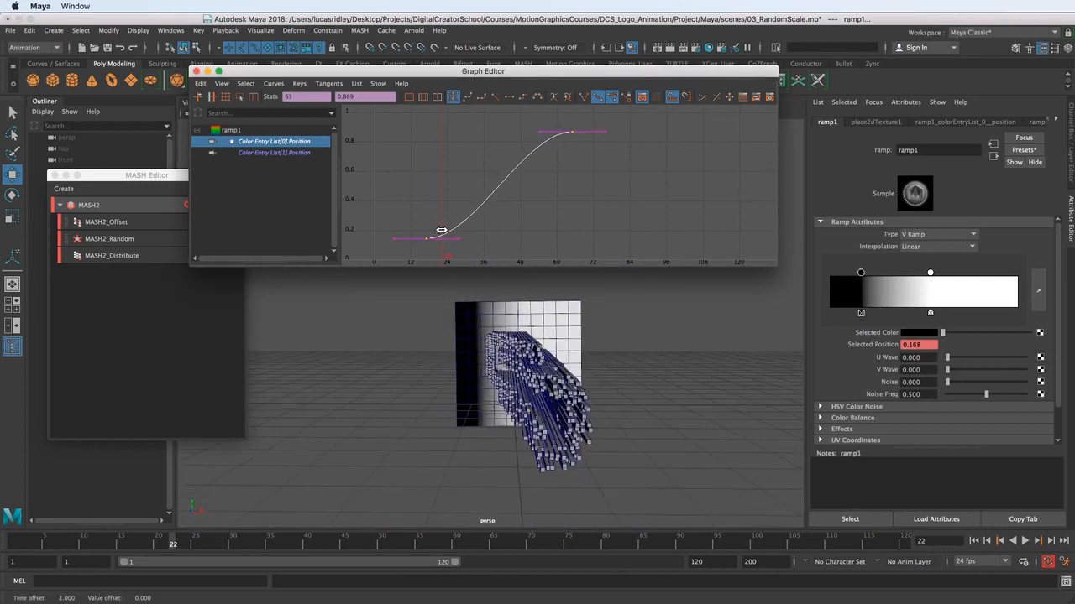
pyautogui.moveTo(121, 538)
pyautogui.mouseDown()
pyautogui.moveTo(75, 538)
pyautogui.moveTo(129, 538)
pyautogui.mouseUp()
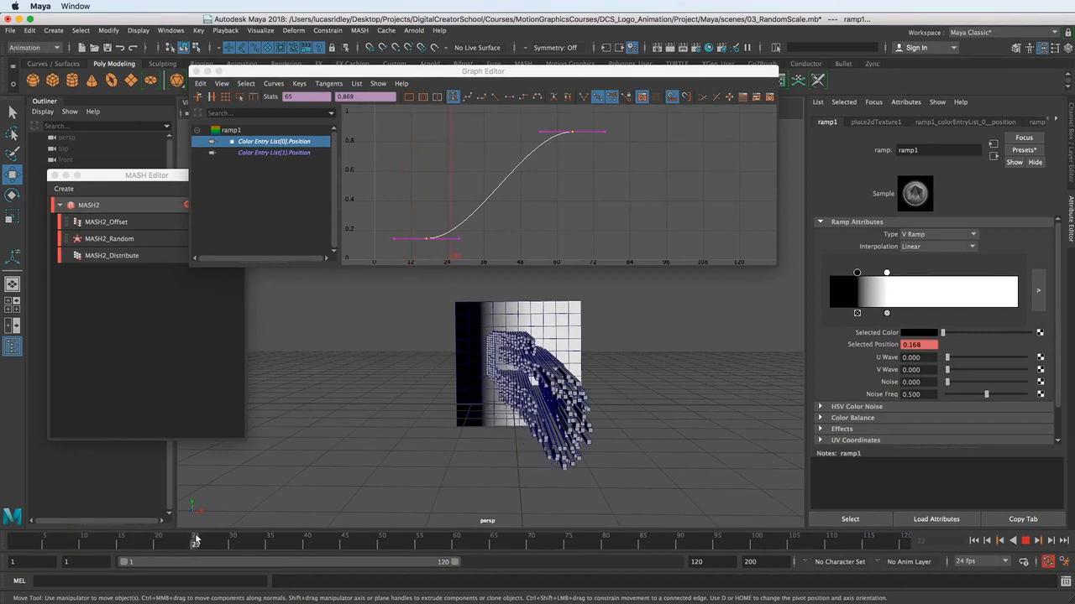
pyautogui.moveTo(222, 538); pyautogui.dragTo(256, 538)
pyautogui.moveTo(336, 537)
pyautogui.mouseDown()
pyautogui.moveTo(90, 536)
pyautogui.moveTo(362, 537)
pyautogui.moveTo(24, 530)
pyautogui.moveTo(360, 527)
pyautogui.moveTo(74, 526)
pyautogui.mouseUp()
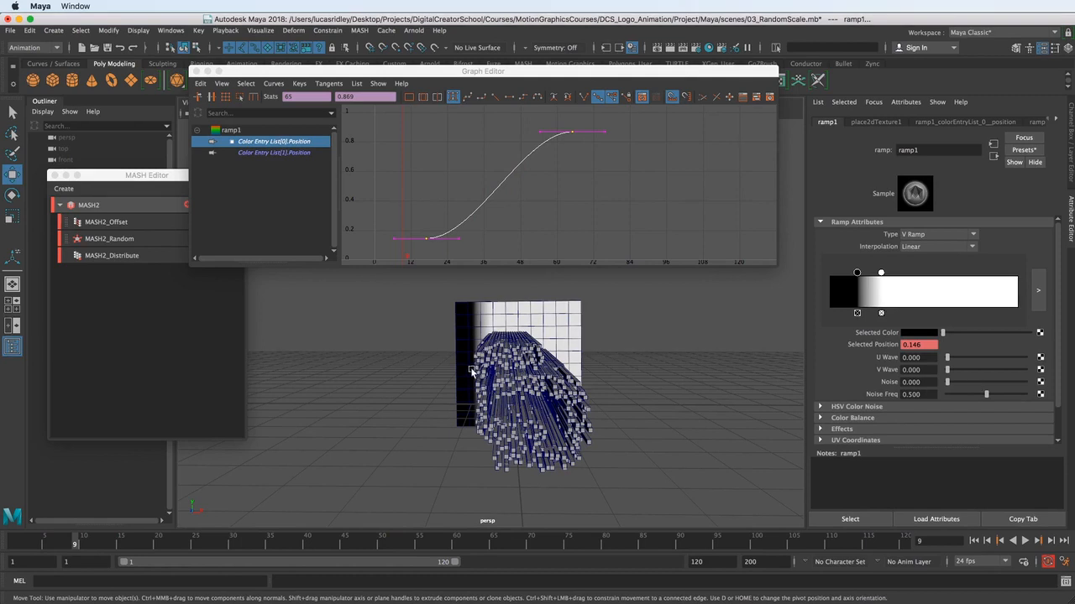
# Set the ramp's Noise to about 0.065 and scrub to frame 28 to check its effect on the cubes.
pyautogui.keyDown('alt'); pyautogui.moveTo(471, 371); pyautogui.dragTo(493, 379); pyautogui.keyUp('alt')
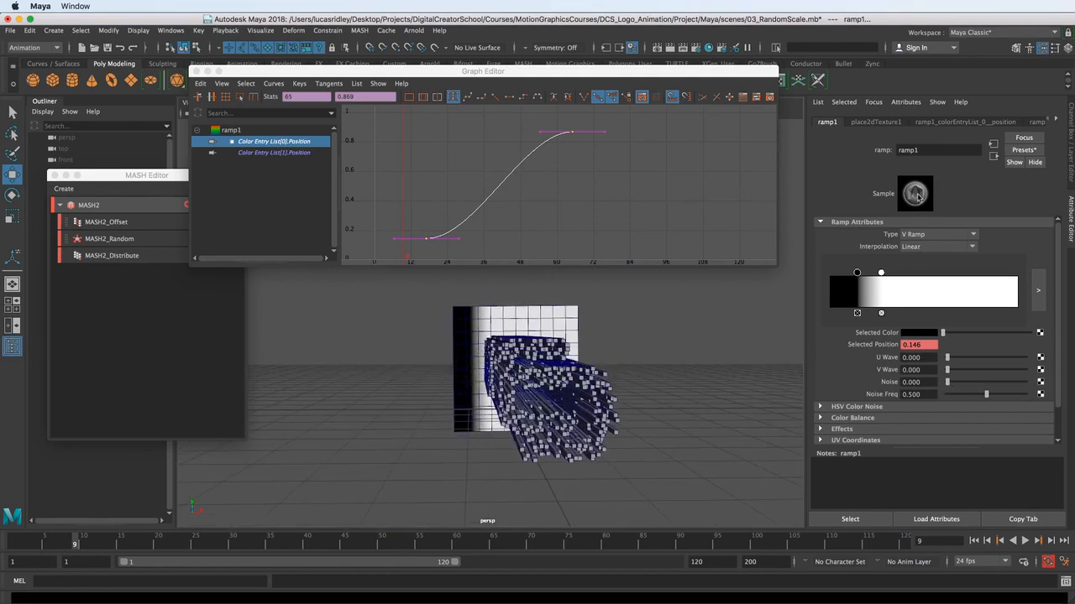
pyautogui.moveTo(471, 313)
pyautogui.keyDown('alt'); pyautogui.mouseDown(button='right')
pyautogui.moveTo(441, 314)
pyautogui.moveTo(454, 325)
pyautogui.mouseUp(button='right'); pyautogui.keyUp('alt')
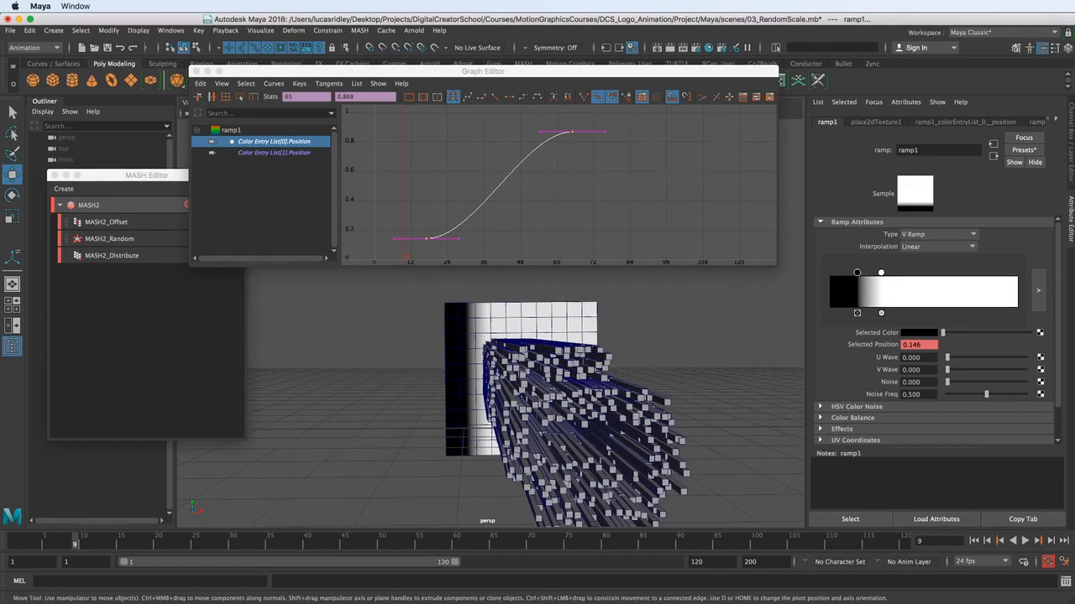
pyautogui.moveTo(947, 384); pyautogui.dragTo(950, 385)
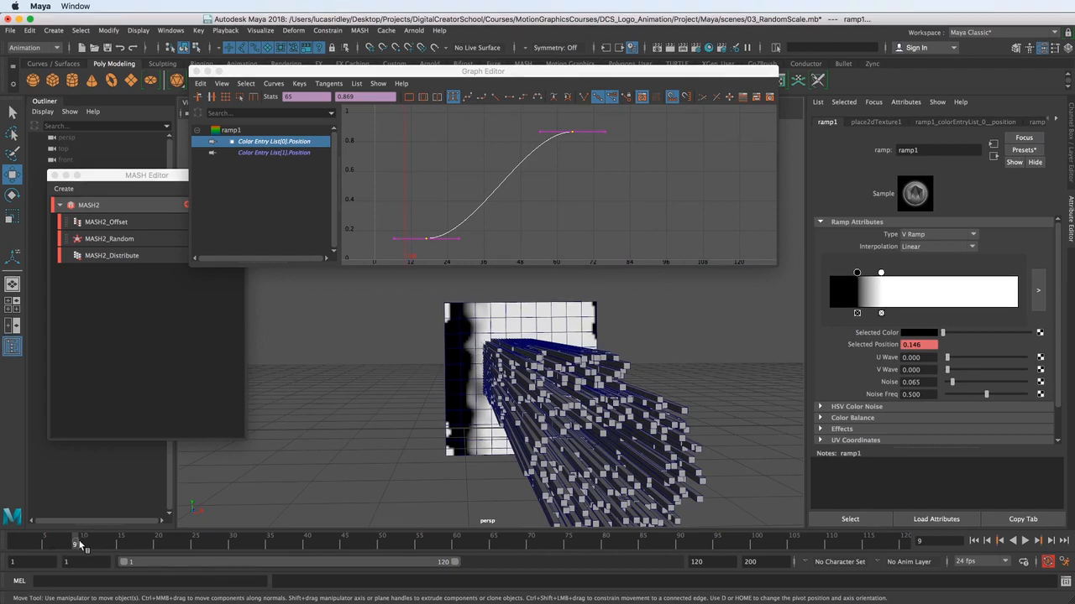
pyautogui.moveTo(115, 547); pyautogui.dragTo(219, 547)
pyautogui.moveTo(412, 388)
pyautogui.keyDown('alt'); pyautogui.mouseDown()
pyautogui.moveTo(412, 429)
pyautogui.moveTo(422, 397)
pyautogui.mouseUp(); pyautogui.keyUp('alt')
pyautogui.keyDown('alt'); pyautogui.moveTo(423, 381); pyautogui.dragTo(491, 385, button='right'); pyautogui.keyUp('alt')
pyautogui.moveTo(490, 384)
pyautogui.keyDown('alt'); pyautogui.mouseDown()
pyautogui.moveTo(557, 395)
pyautogui.moveTo(501, 391)
pyautogui.mouseUp(); pyautogui.keyUp('alt')
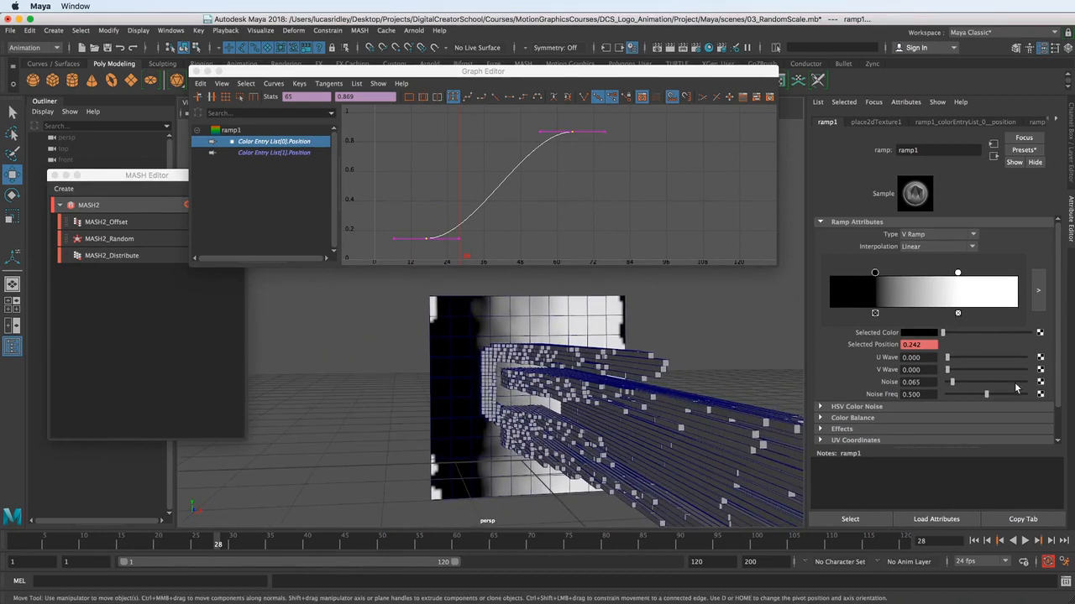
# Adjust the ramp's Noise to about 0.145 and its Noise Freq to about 0.841 while inspecting the cubes up close.
pyautogui.moveTo(987, 394); pyautogui.dragTo(999, 395)
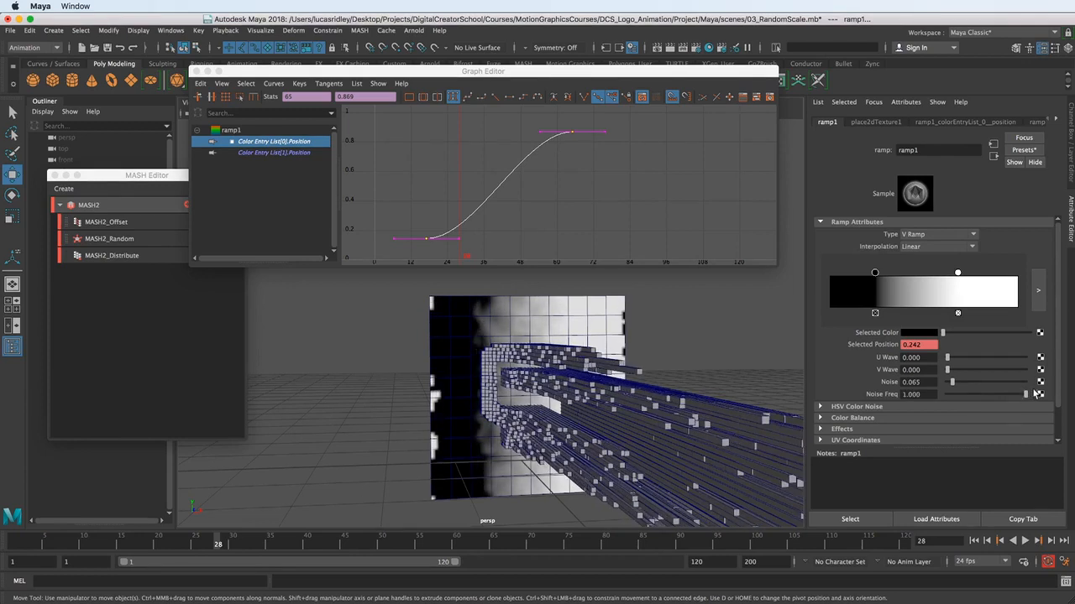
pyautogui.moveTo(999, 395)
pyautogui.mouseDown()
pyautogui.moveTo(965, 398)
pyautogui.moveTo(993, 394)
pyautogui.moveTo(958, 383)
pyautogui.moveTo(981, 388)
pyautogui.mouseUp()
pyautogui.keyDown('alt'); pyautogui.moveTo(454, 378); pyautogui.dragTo(496, 394); pyautogui.keyUp('alt')
pyautogui.scroll(5, 502, 418)
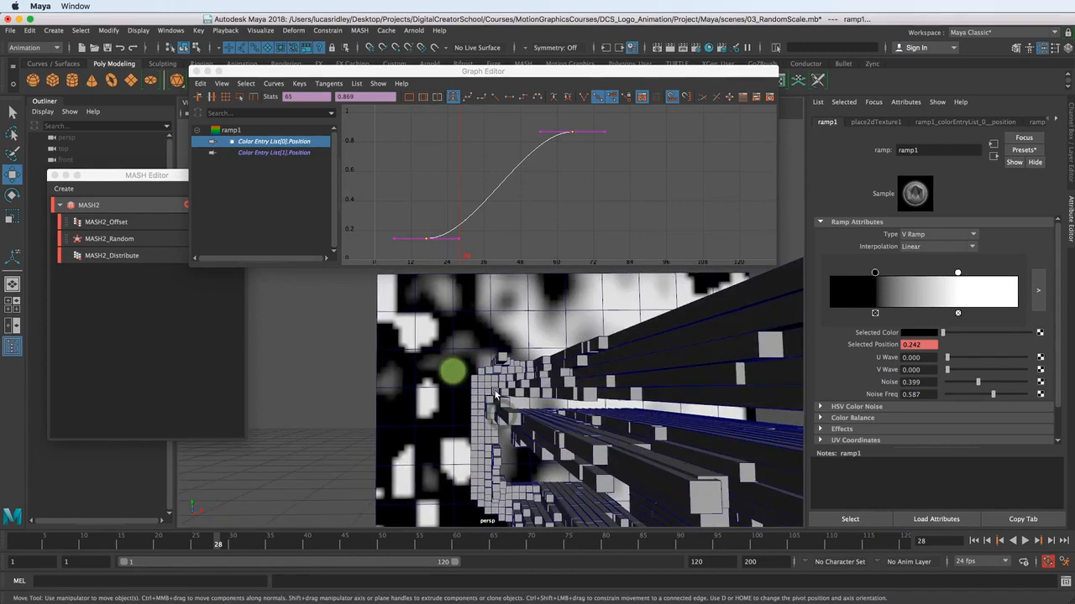
pyautogui.moveTo(981, 382); pyautogui.dragTo(1012, 396)
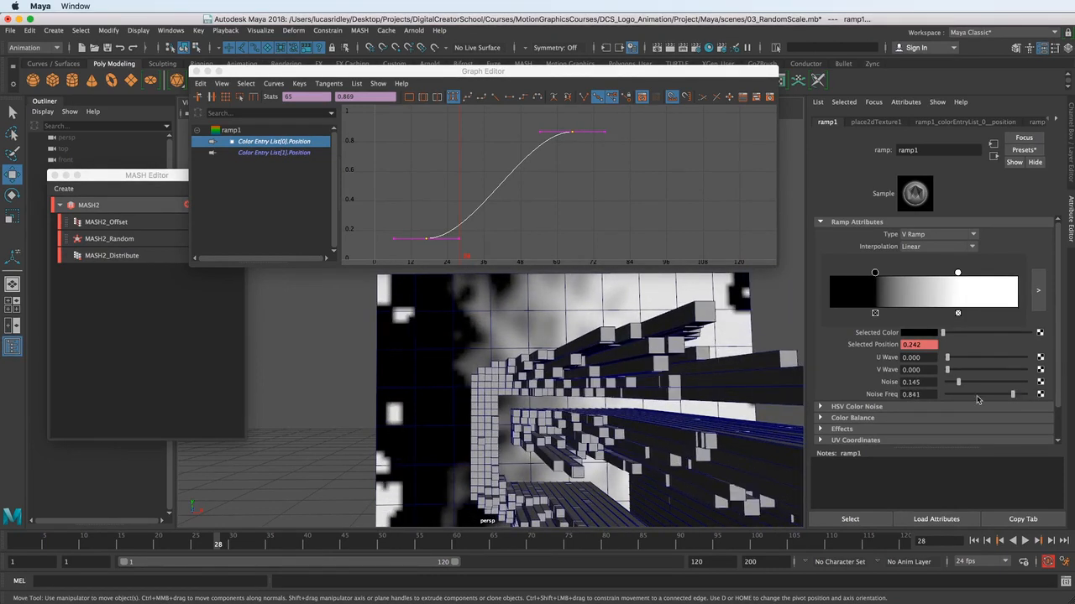
# Play and scrub the animation to examine how the noisy ramp edge drives the cube scaling across the logo.
pyautogui.keyDown('alt'); pyautogui.moveTo(659, 402); pyautogui.dragTo(588, 370); pyautogui.keyUp('alt')
pyautogui.moveTo(570, 376)
pyautogui.keyDown('alt'); pyautogui.mouseDown()
pyautogui.moveTo(545, 379)
pyautogui.moveTo(617, 385)
pyautogui.moveTo(579, 388)
pyautogui.mouseUp(); pyautogui.keyUp('alt')
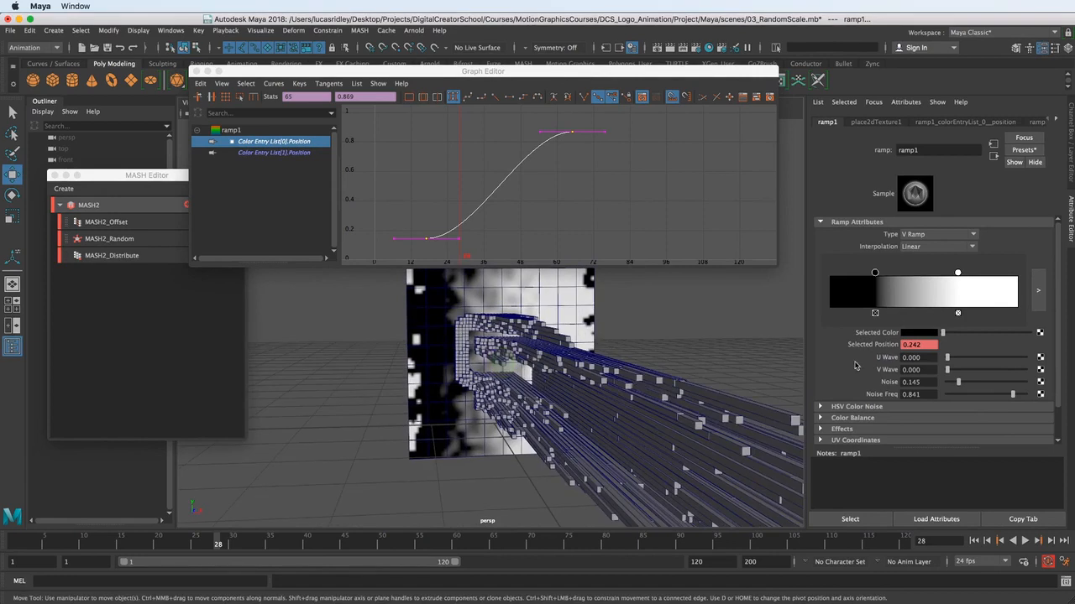
pyautogui.moveTo(66, 547); pyautogui.dragTo(129, 544)
pyautogui.keyDown('alt'); pyautogui.moveTo(476, 453); pyautogui.dragTo(431, 439, button='right'); pyautogui.keyUp('alt')
pyautogui.keyDown('alt'); pyautogui.moveTo(443, 419); pyautogui.dragTo(440, 421, button='middle'); pyautogui.keyUp('alt')
pyautogui.keyDown('alt'); pyautogui.moveTo(440, 421); pyautogui.dragTo(470, 402); pyautogui.keyUp('alt')
pyautogui.hotkey('alt', 'v')
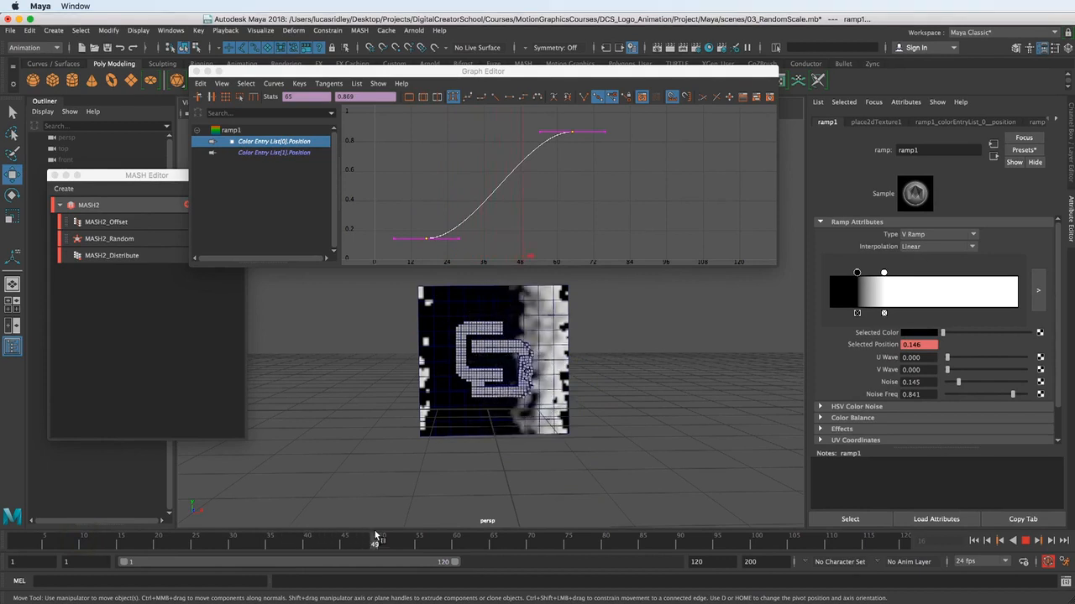
pyautogui.moveTo(302, 540); pyautogui.dragTo(338, 540)
pyautogui.moveTo(437, 534); pyautogui.dragTo(25, 522)
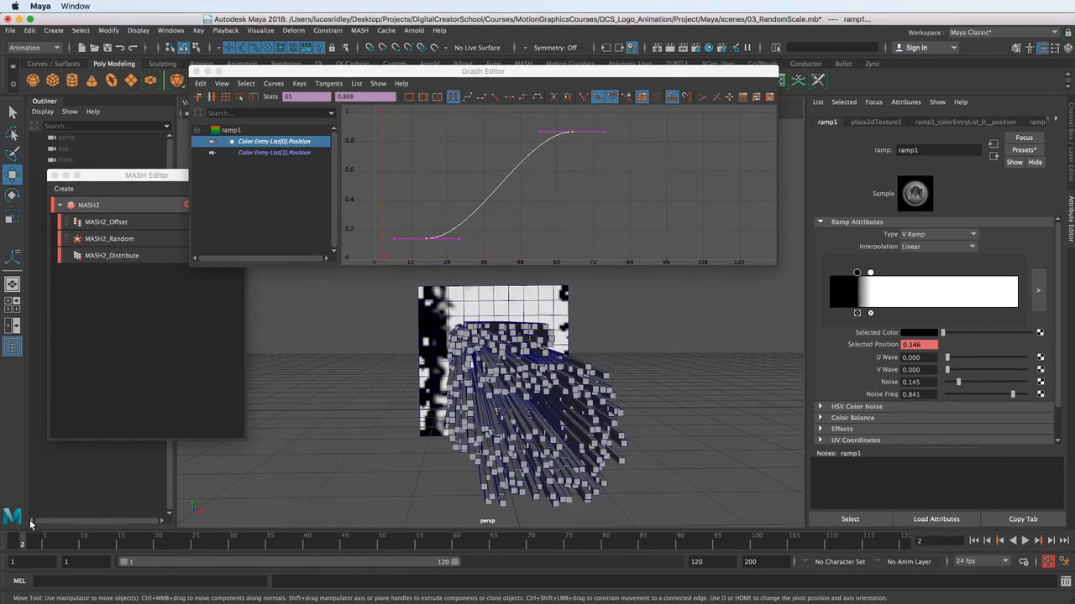
pyautogui.keyDown('alt'); pyautogui.moveTo(425, 386); pyautogui.dragTo(446, 392); pyautogui.keyUp('alt')
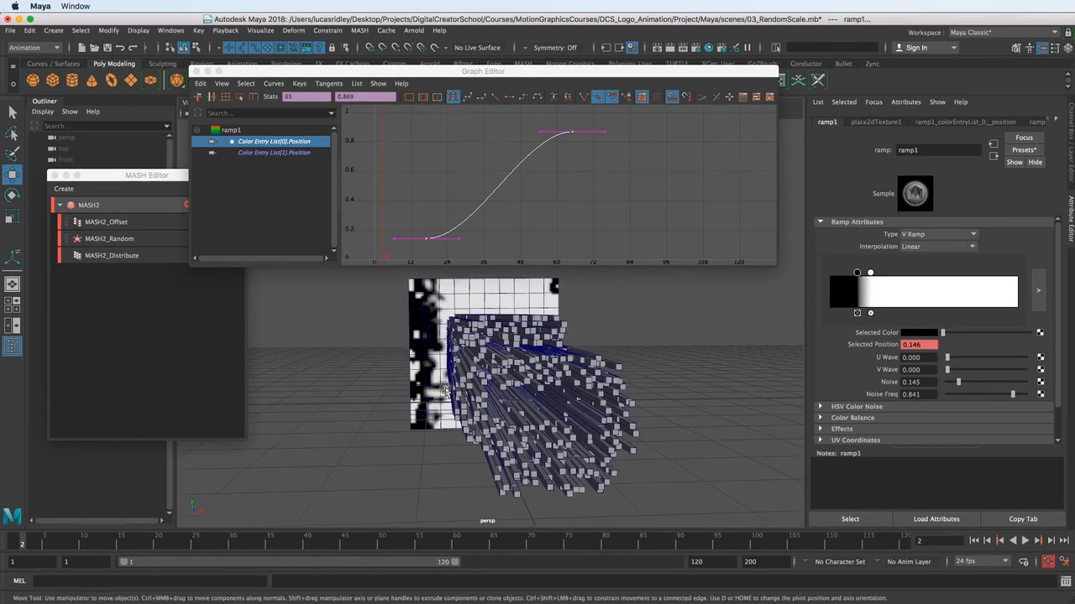
# Select the helper plane and set a keyframe on its Rotate X, Y and Z at frame 5.
pyautogui.click(442, 343)
pyautogui.press('e')
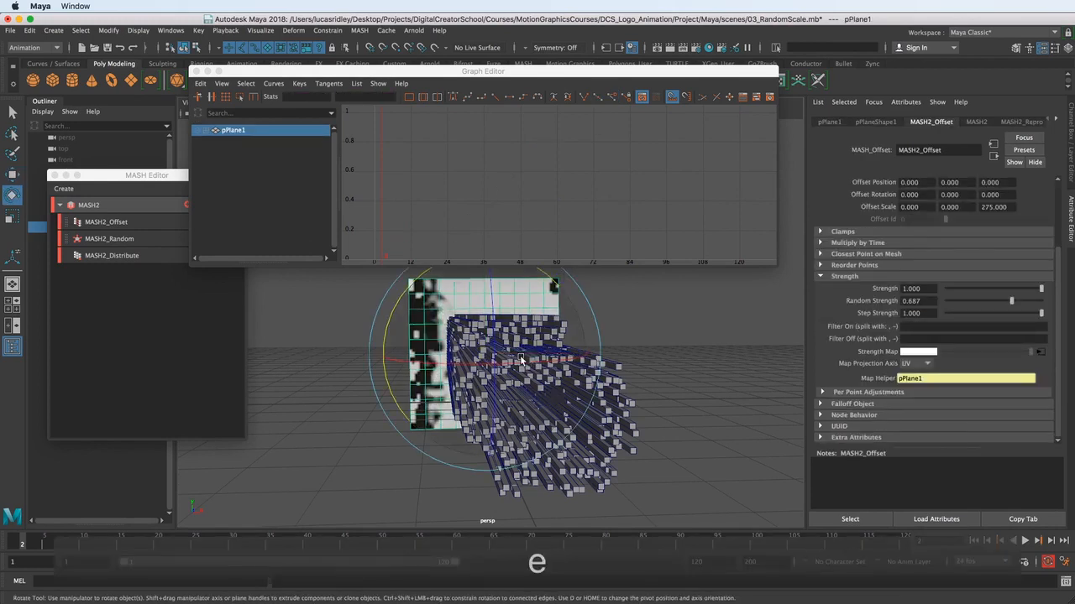
pyautogui.moveTo(520, 359); pyautogui.dragTo(475, 366)
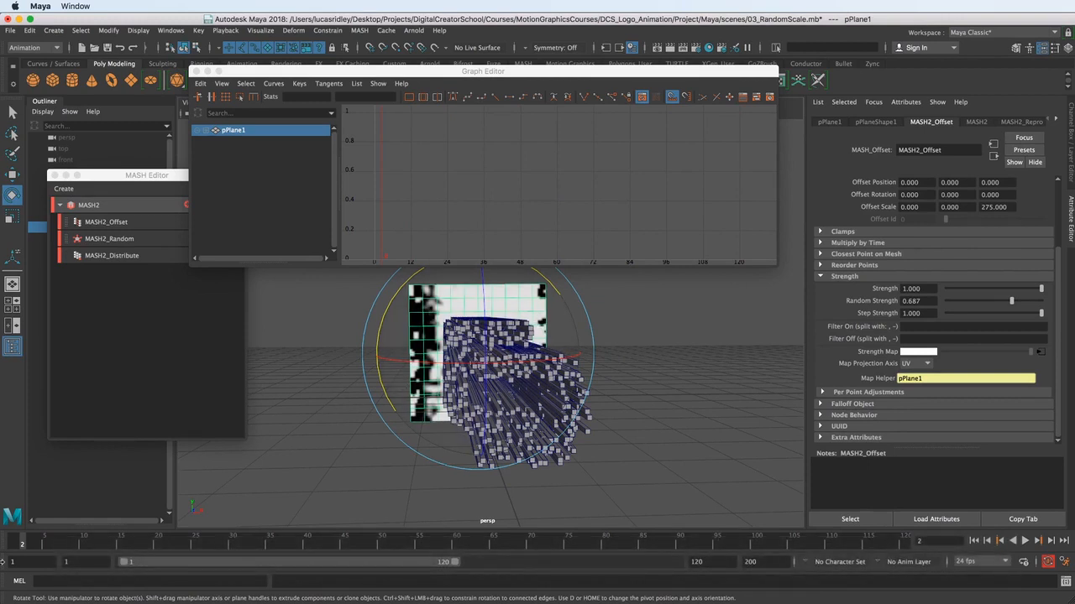
pyautogui.moveTo(21, 546)
pyautogui.mouseDown()
pyautogui.moveTo(92, 547)
pyautogui.moveTo(5, 554)
pyautogui.moveTo(48, 546)
pyautogui.mouseUp()
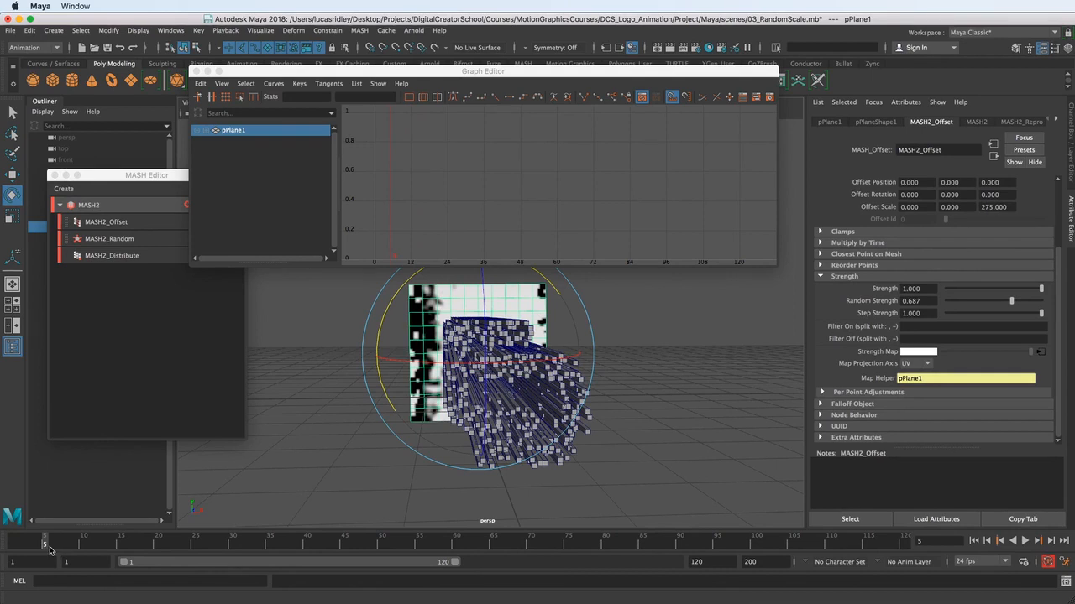
pyautogui.hotkey('shift', 'e')
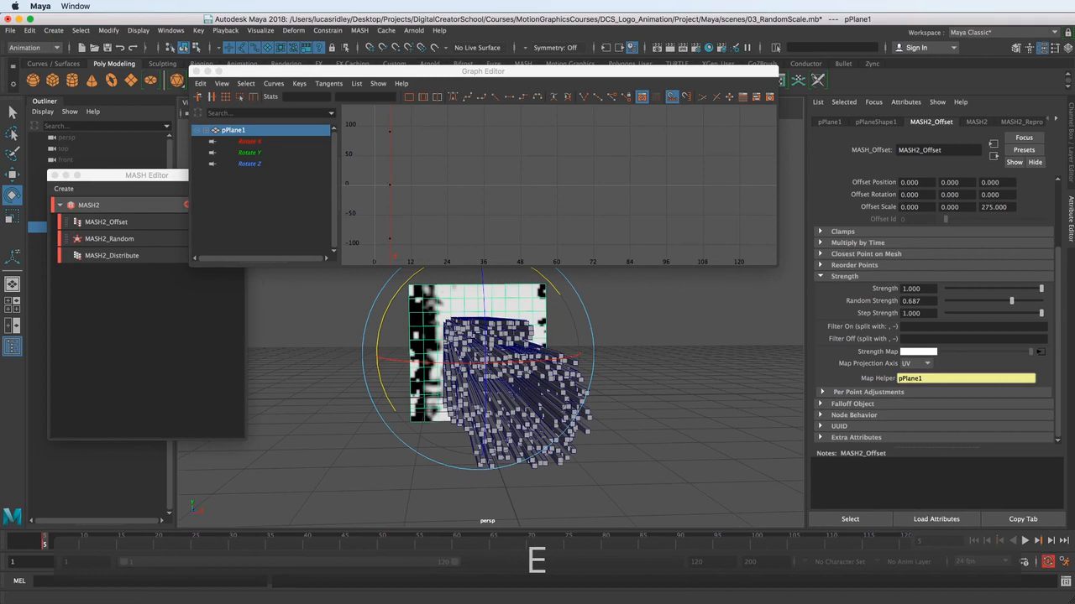
pyautogui.click(1062, 52)
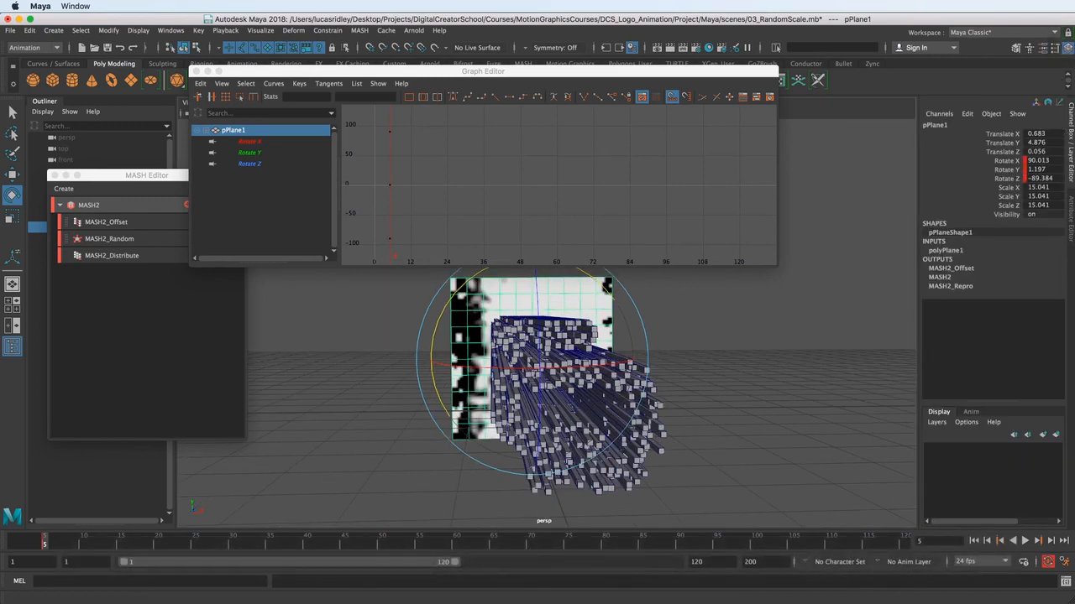
pyautogui.moveTo(1014, 161); pyautogui.dragTo(995, 179)
pyautogui.moveTo(980, 170); pyautogui.dragTo(1004, 190, button='right')
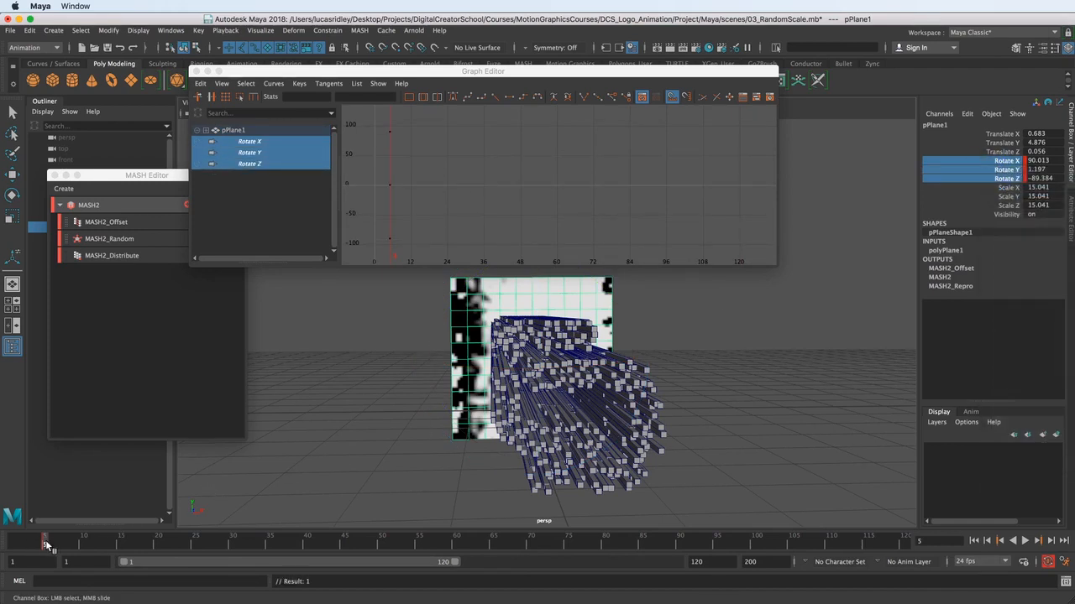
# Try rotating the helper plane about 180 degrees and keying its rotation at frame 54, and undo it.
pyautogui.moveTo(46, 544); pyautogui.dragTo(414, 534)
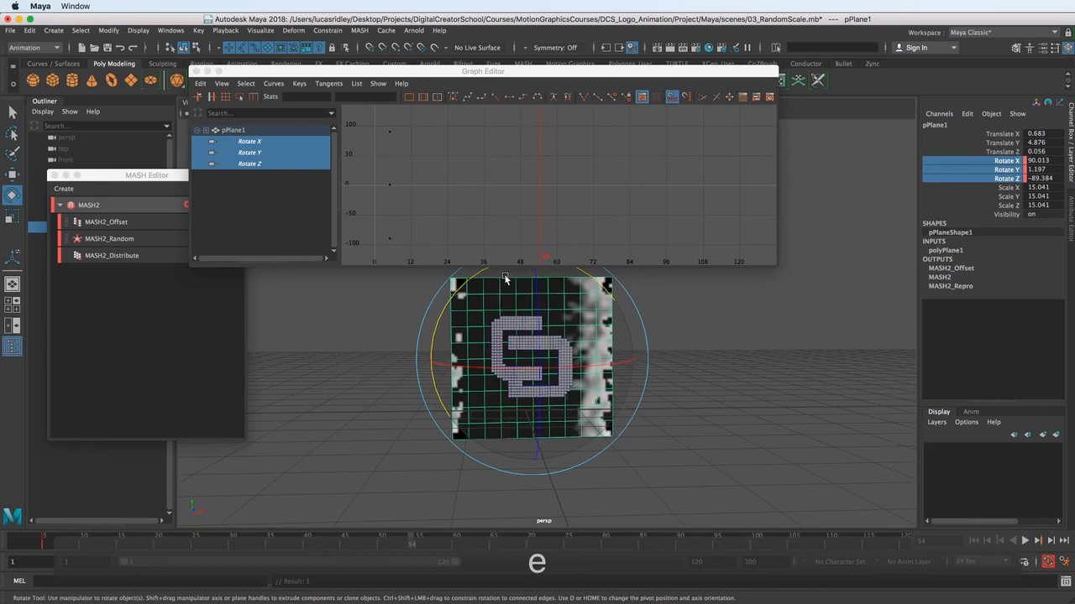
pyautogui.moveTo(506, 279); pyautogui.dragTo(573, 414)
pyautogui.hotkey('shift', 'e')
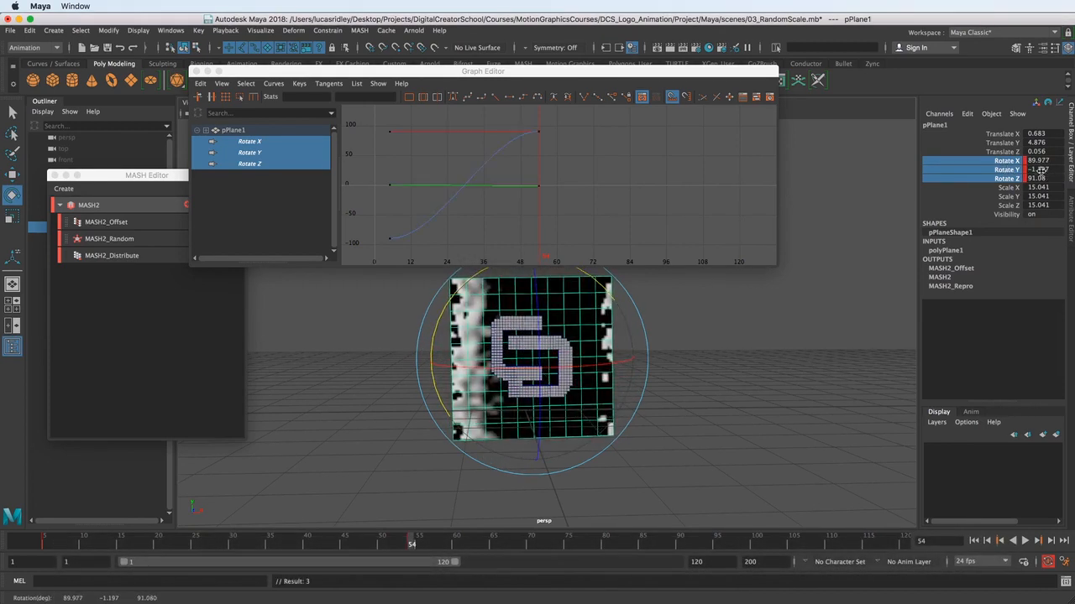
pyautogui.press('super+z')
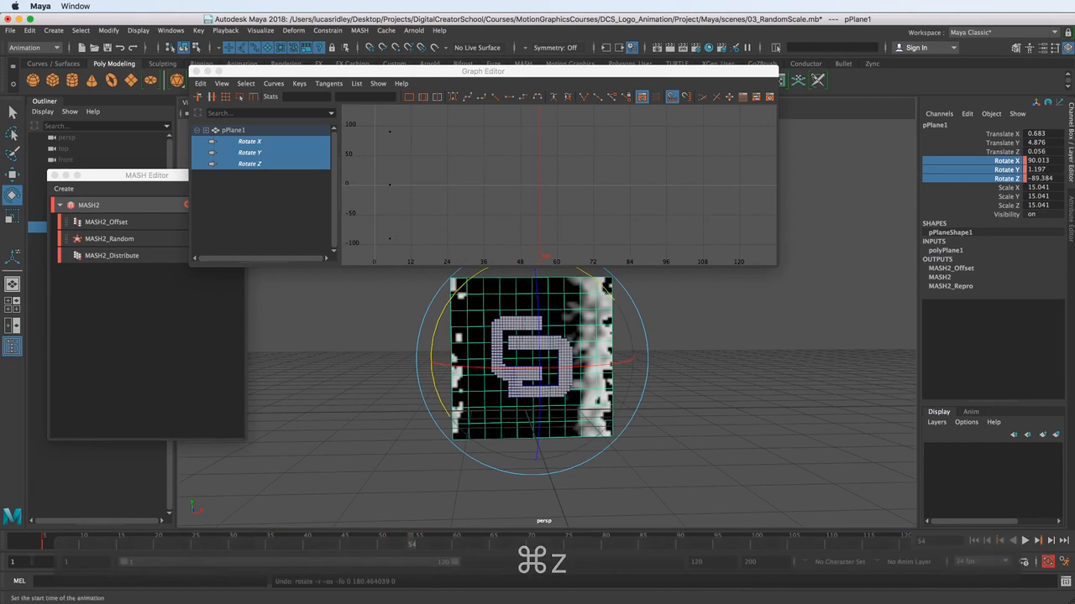
# At frame 5, set the helper plane's Rotate Y to 0 and Rotate Z to -90.
pyautogui.press(',')
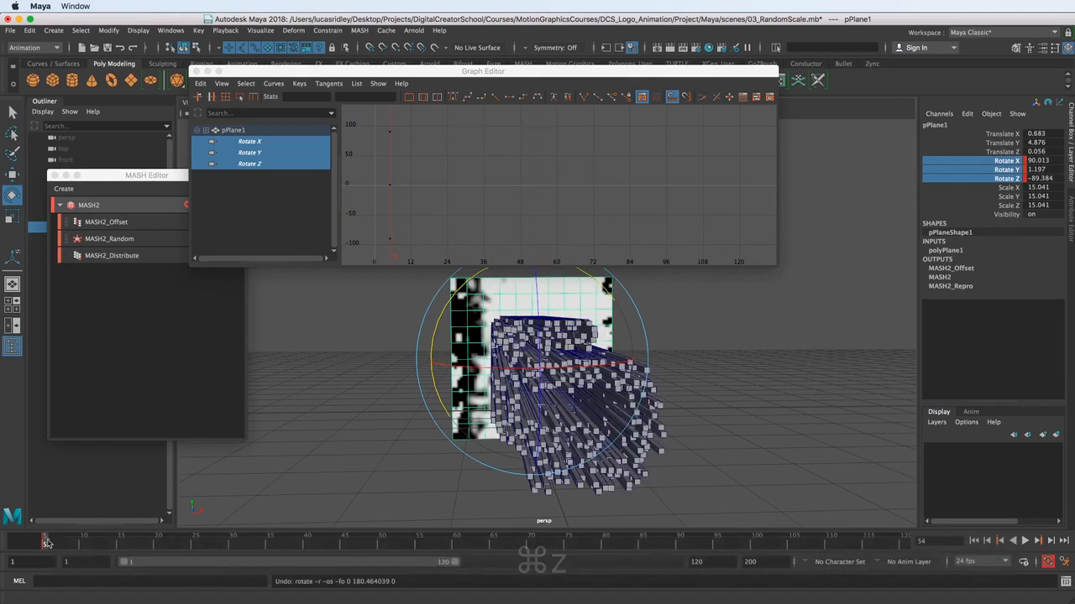
pyautogui.doubleClick(1040, 169)
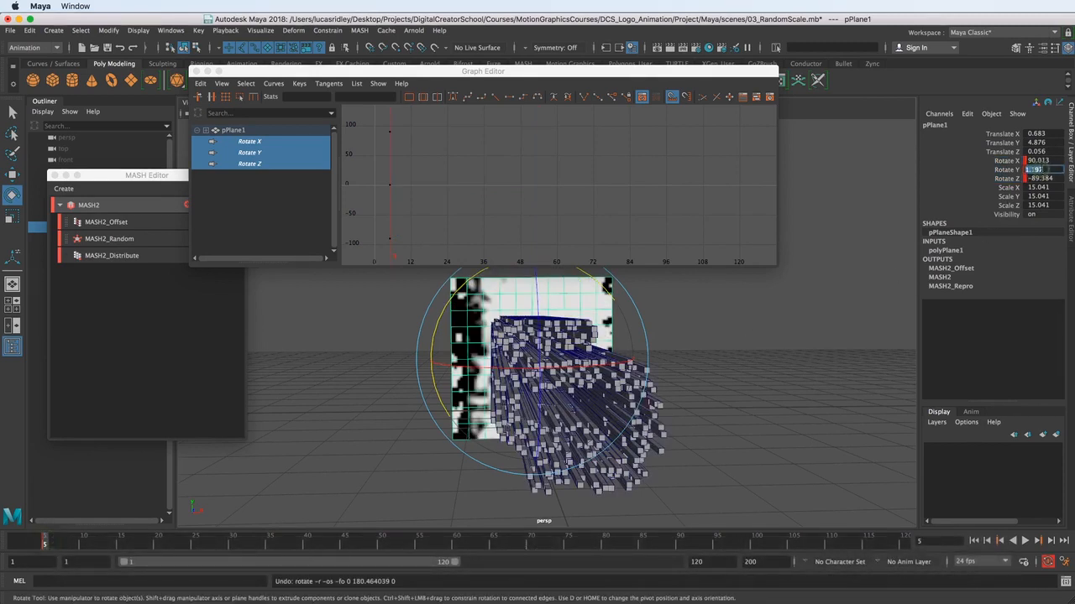
pyautogui.write('0')
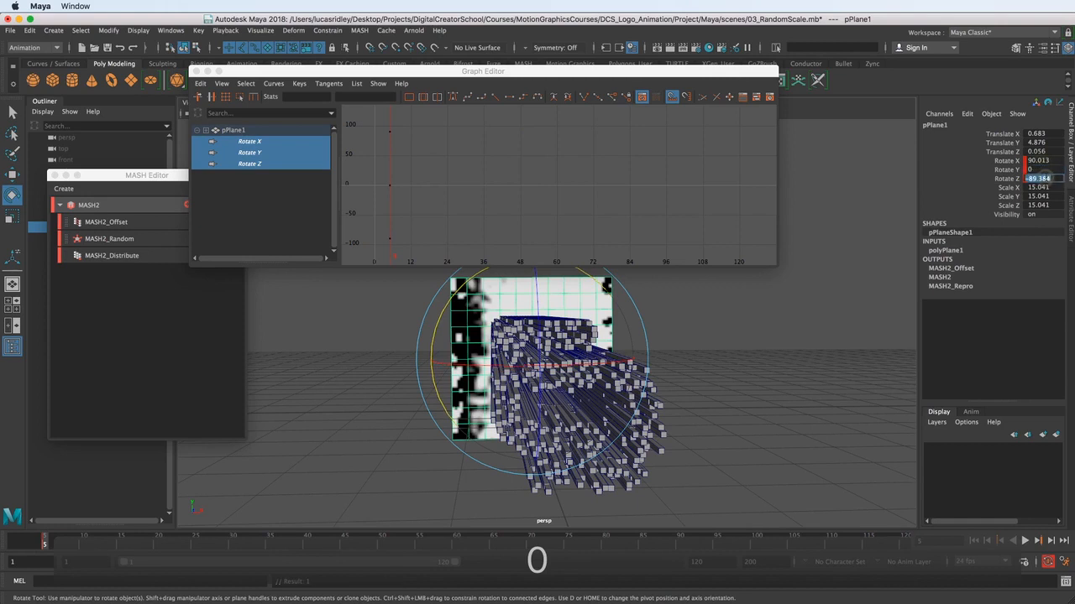
pyautogui.write('0')
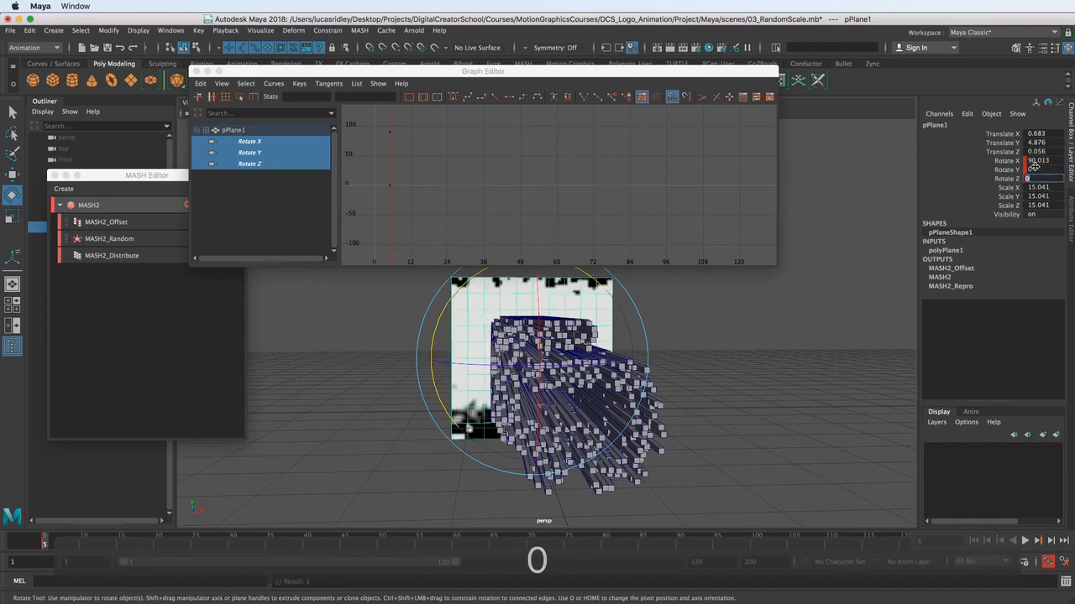
pyautogui.moveTo(483, 273); pyautogui.dragTo(615, 302)
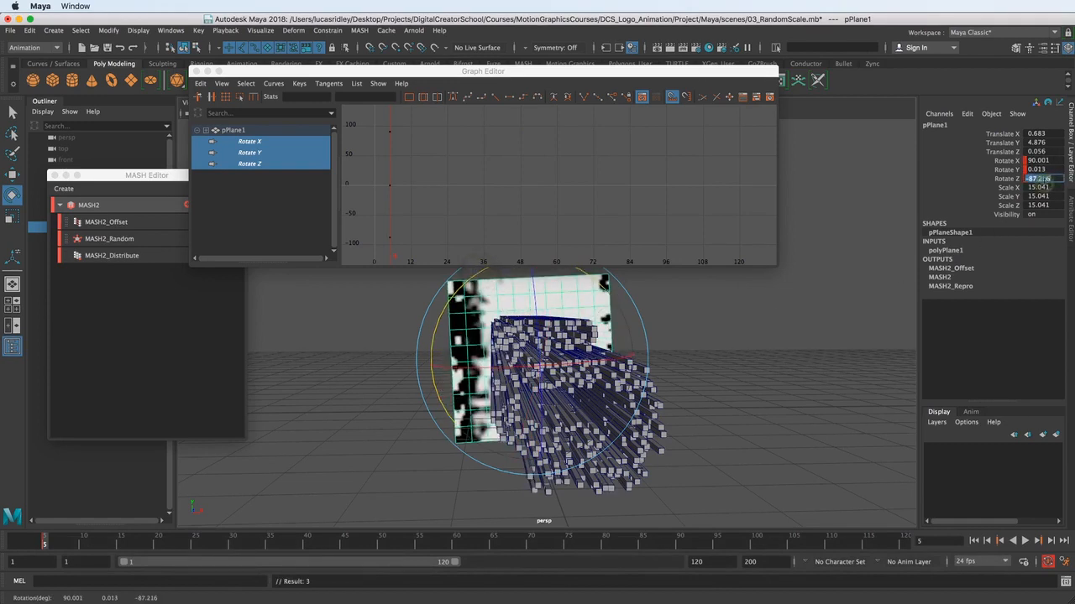
pyautogui.write('-90')
pyautogui.press('Return')
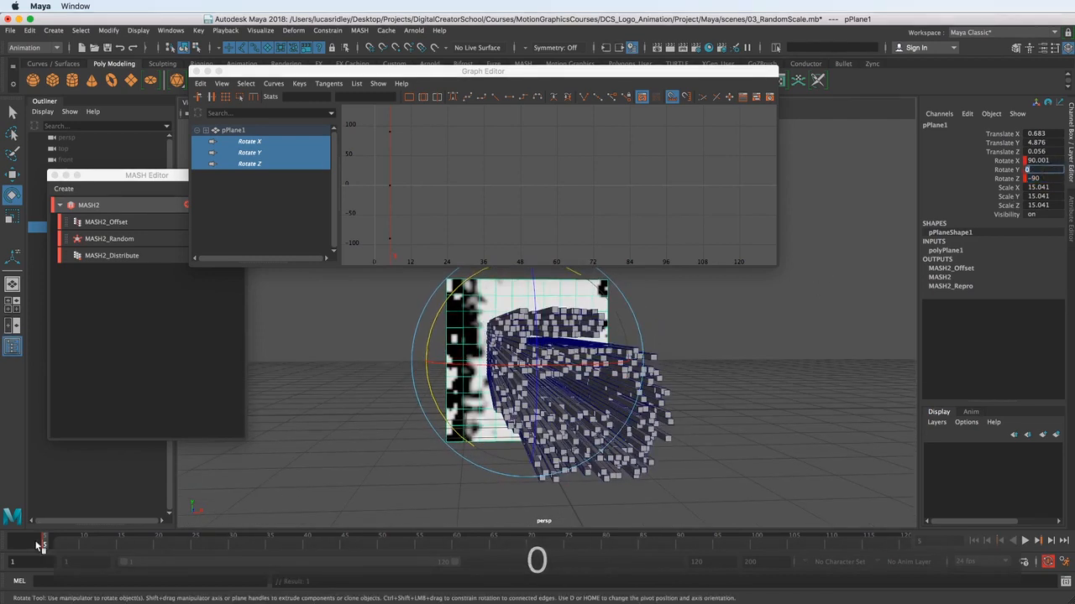
# At frame 56, rotate and key the helper plane with Rotate X at 90 and Rotate Z at -270.
pyautogui.hotkey('alt', 'v')
pyautogui.moveTo(235, 537); pyautogui.dragTo(426, 546)
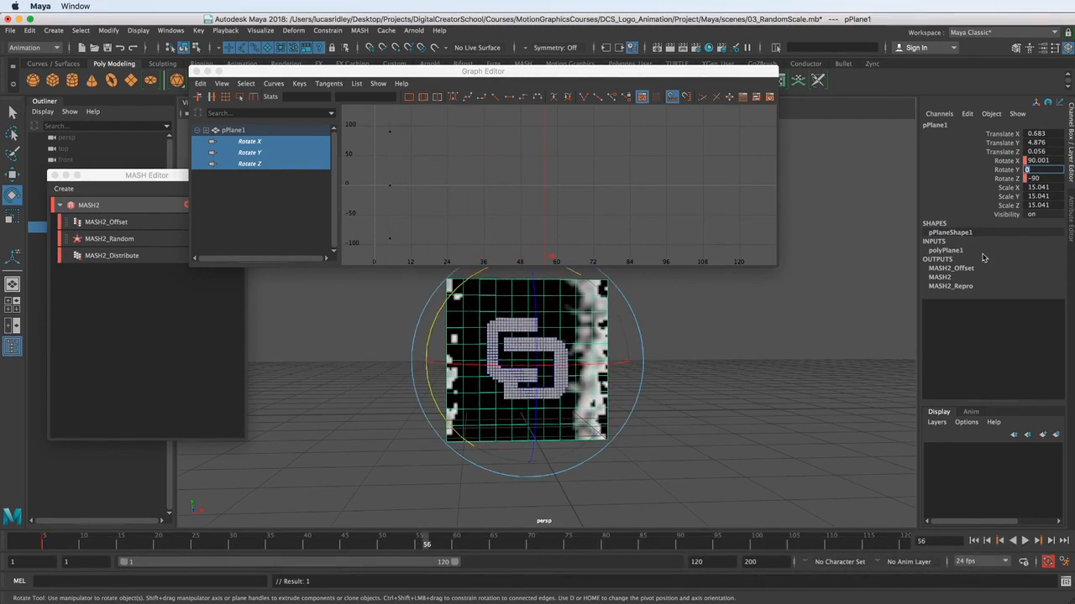
pyautogui.moveTo(472, 290); pyautogui.dragTo(579, 435)
pyautogui.press('s')
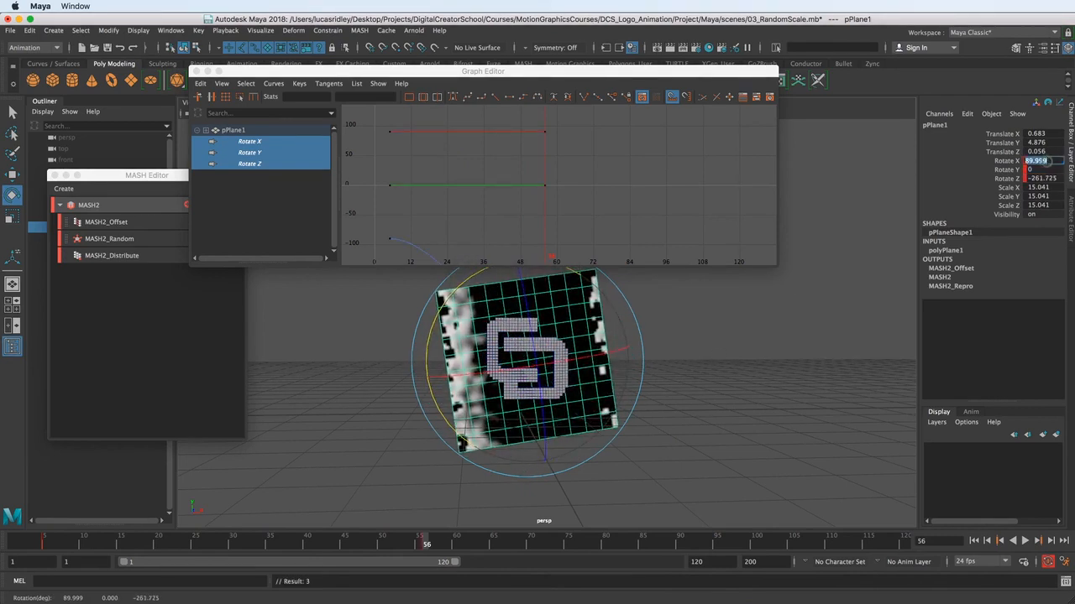
pyautogui.write('90')
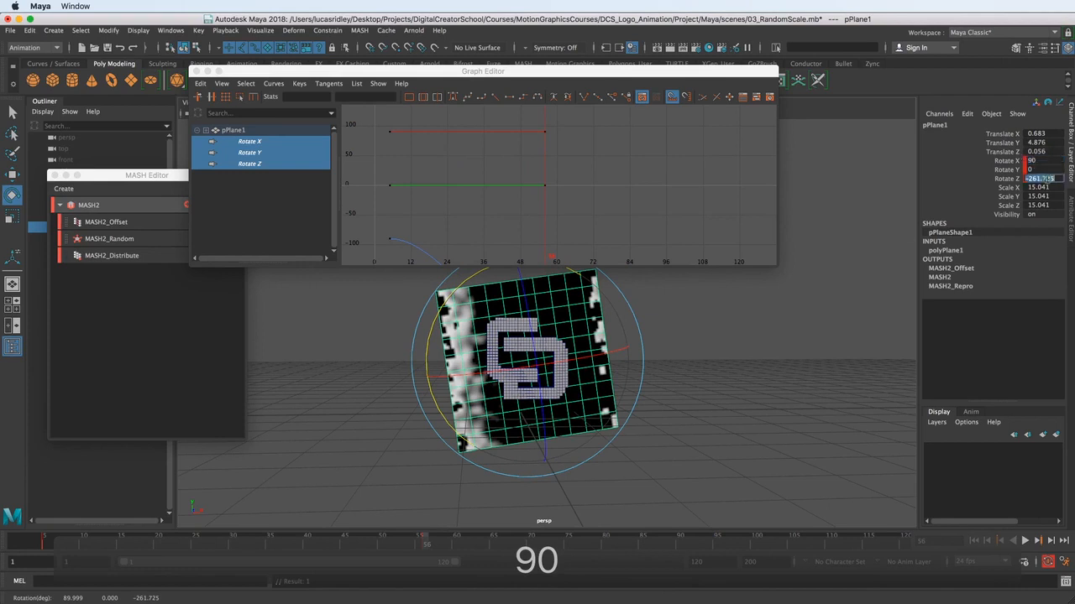
pyautogui.write('-270')
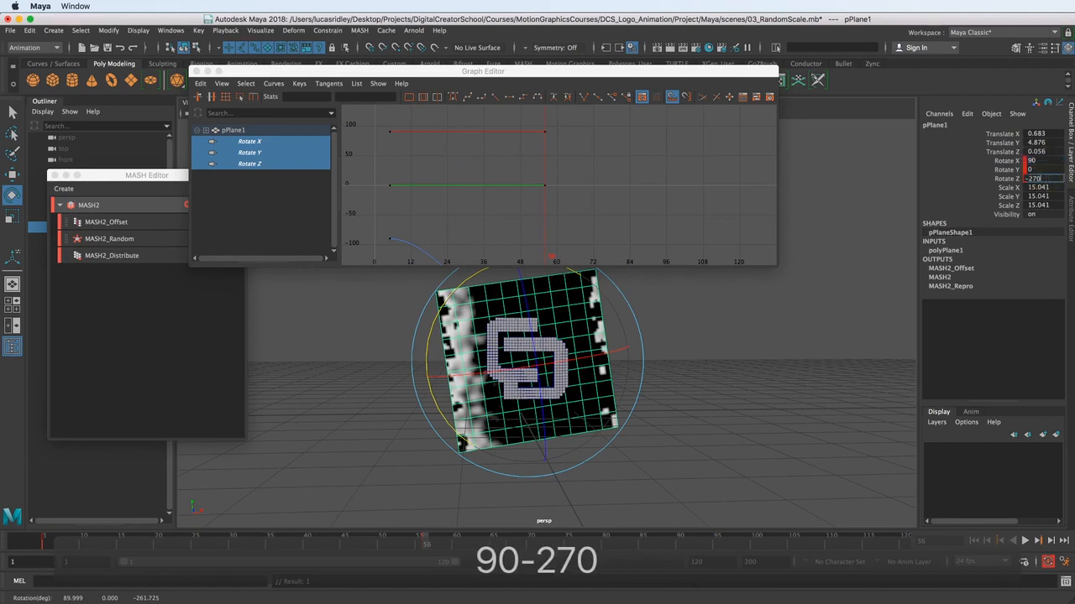
pyautogui.press('Return')
# Play the animation from frame 5 and examine from several angles how the plane's rotation drives the cube scaling.
pyautogui.keyDown('alt'); pyautogui.moveTo(612, 370); pyautogui.dragTo(554, 369, button='right'); pyautogui.keyUp('alt')
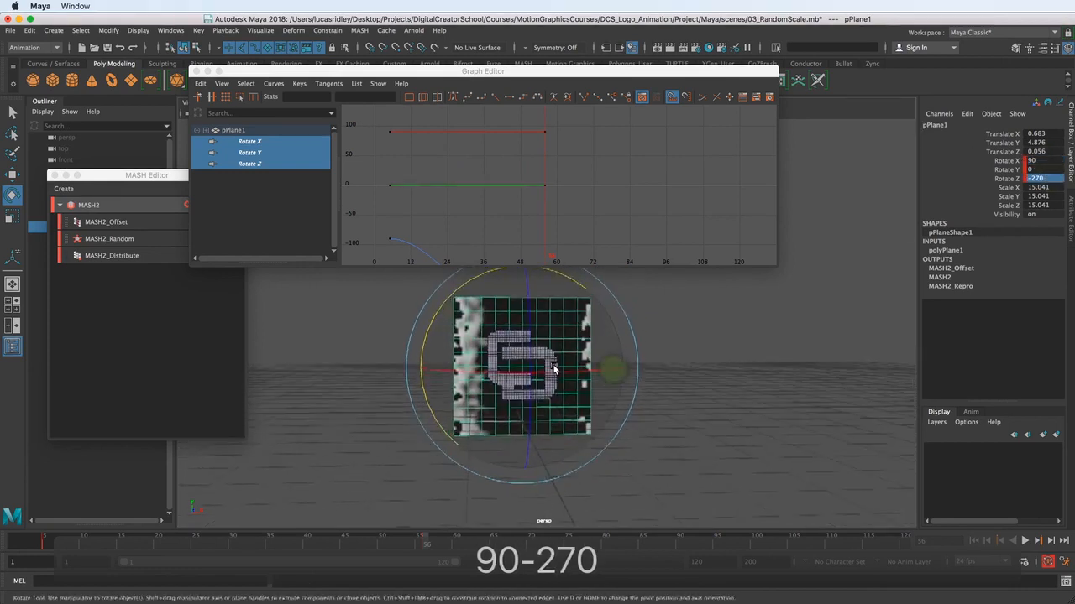
pyautogui.keyDown('alt'); pyautogui.moveTo(528, 370); pyautogui.dragTo(513, 391, button='middle'); pyautogui.keyUp('alt')
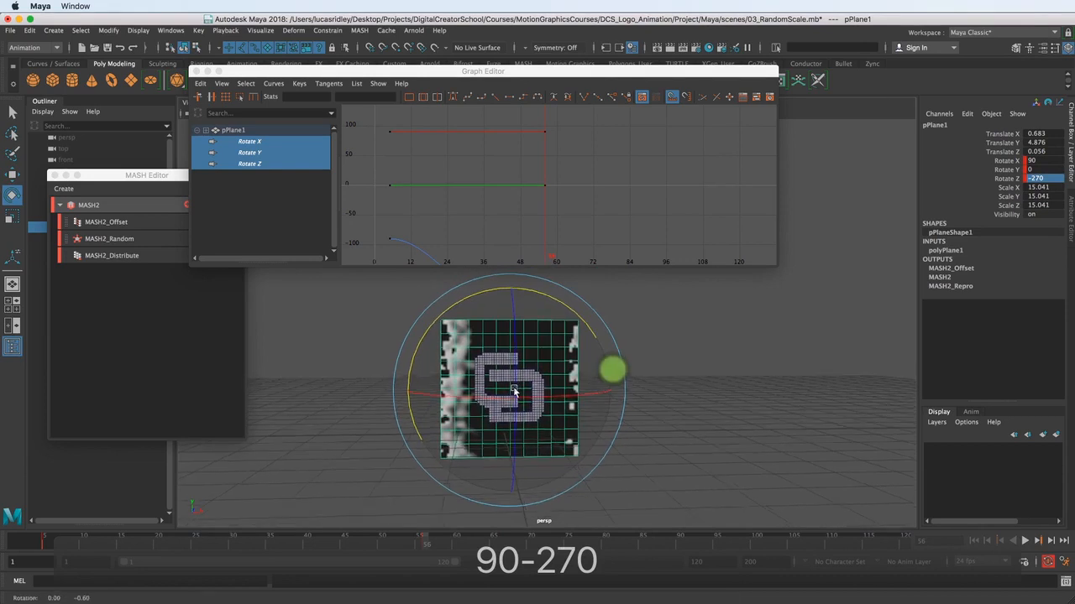
pyautogui.click(45, 541)
pyautogui.hotkey('alt', 'v')
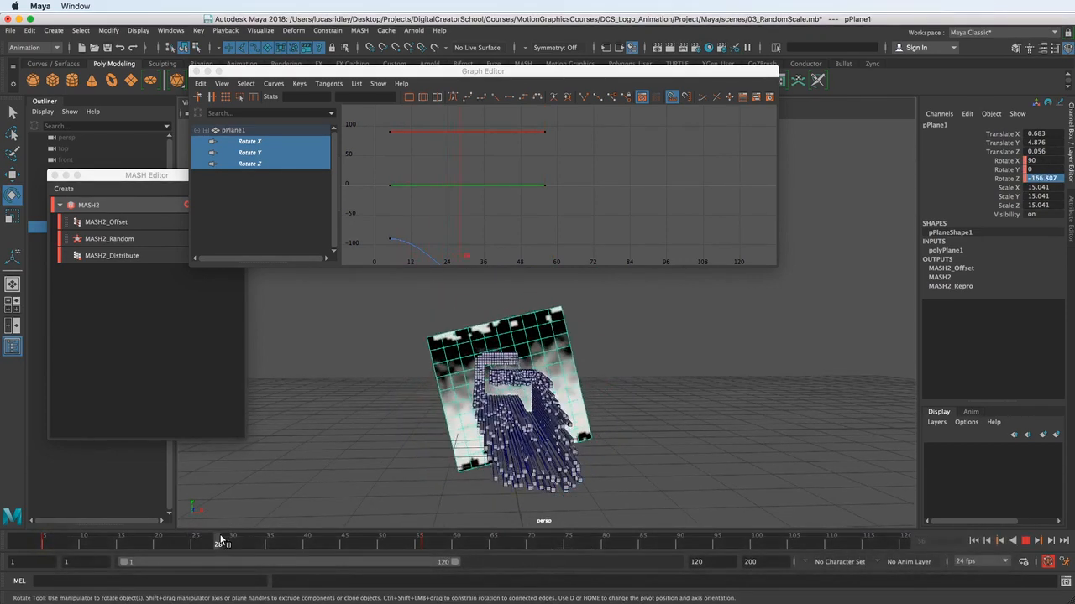
pyautogui.hotkey('alt', 'v')
pyautogui.keyDown('alt'); pyautogui.moveTo(450, 367); pyautogui.dragTo(464, 322, button='middle'); pyautogui.keyUp('alt')
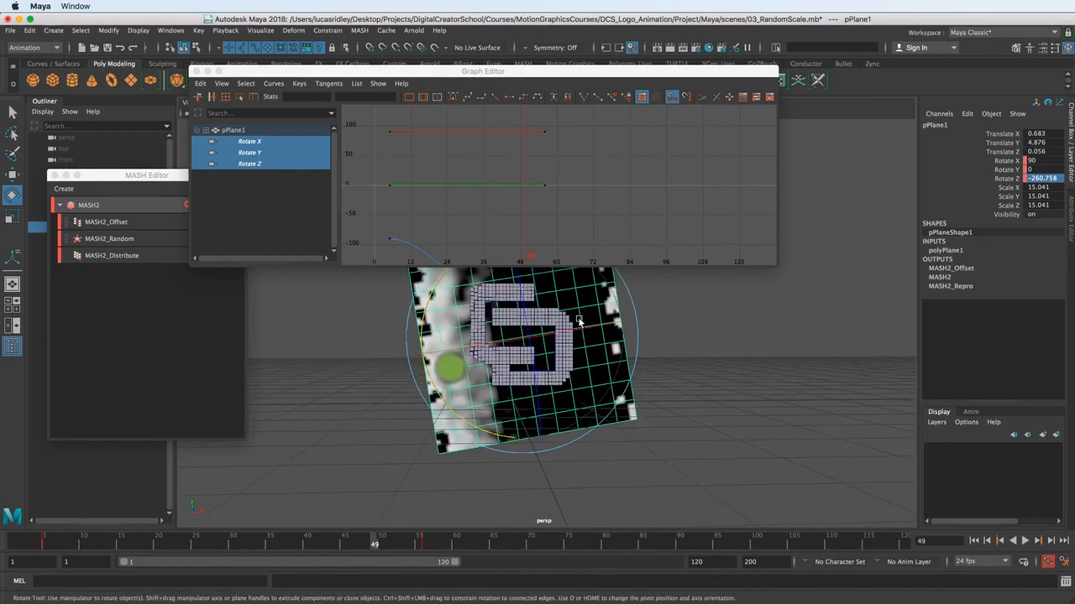
pyautogui.keyDown('alt'); pyautogui.moveTo(450, 339); pyautogui.dragTo(516, 358, button='right'); pyautogui.keyUp('alt')
pyautogui.keyDown('alt'); pyautogui.moveTo(456, 334); pyautogui.dragTo(550, 374); pyautogui.keyUp('alt')
pyautogui.click(44, 544)
pyautogui.hotkey('alt', 'v')
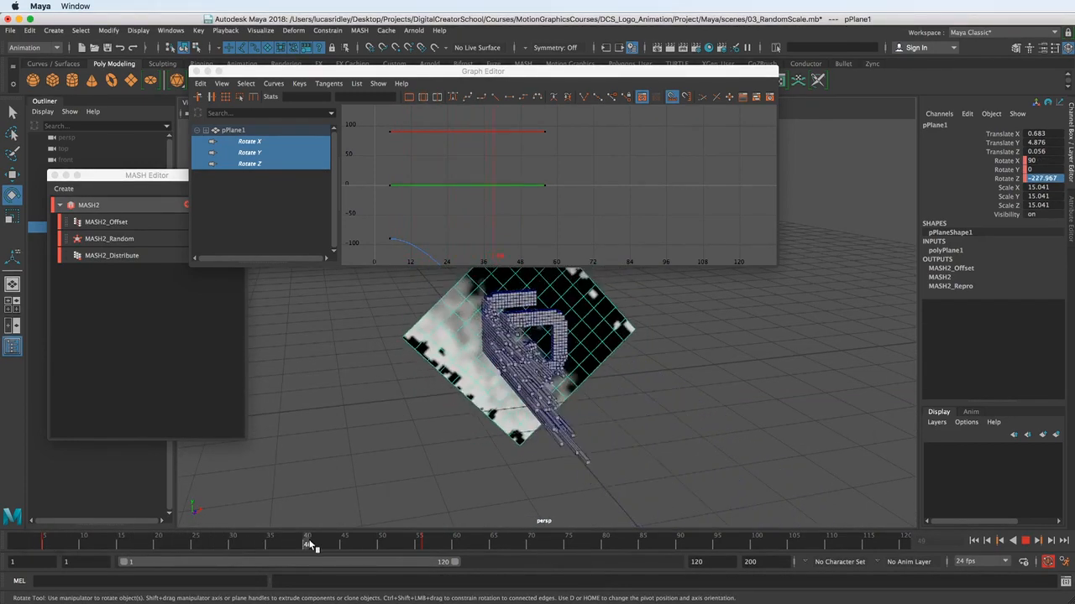
pyautogui.moveTo(379, 545); pyautogui.dragTo(4, 563)
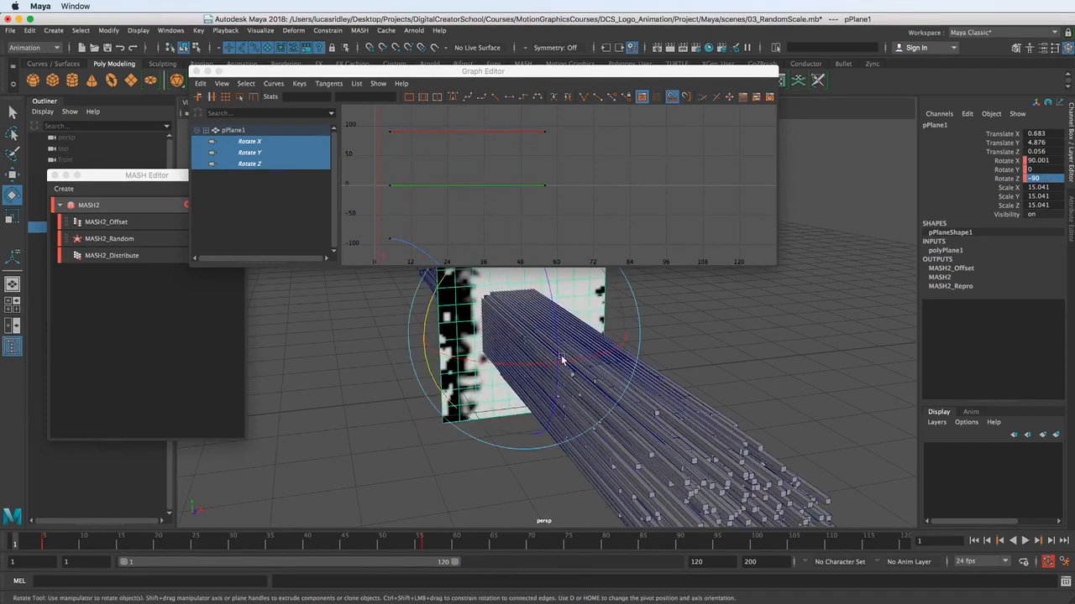
pyautogui.keyDown('alt'); pyautogui.moveTo(561, 358); pyautogui.dragTo(500, 363); pyautogui.keyUp('alt')
# Close the Graph Editor and put pPlane1 on a new display layer that is hidden during playback.
pyautogui.click(196, 71)
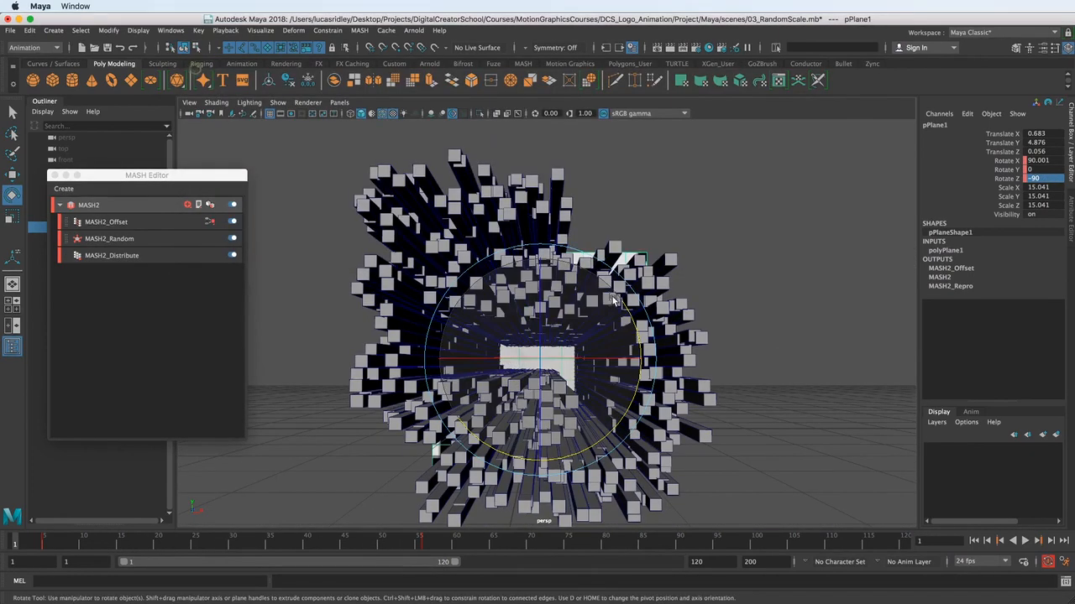
pyautogui.keyDown('alt'); pyautogui.moveTo(549, 281); pyautogui.dragTo(609, 302, button='right'); pyautogui.keyUp('alt')
pyautogui.keyDown('alt'); pyautogui.moveTo(576, 307); pyautogui.dragTo(577, 315); pyautogui.keyUp('alt')
pyautogui.moveTo(576, 315)
pyautogui.keyDown('alt'); pyautogui.mouseDown(button='right')
pyautogui.moveTo(575, 276)
pyautogui.moveTo(578, 294)
pyautogui.mouseUp(button='right'); pyautogui.keyUp('alt')
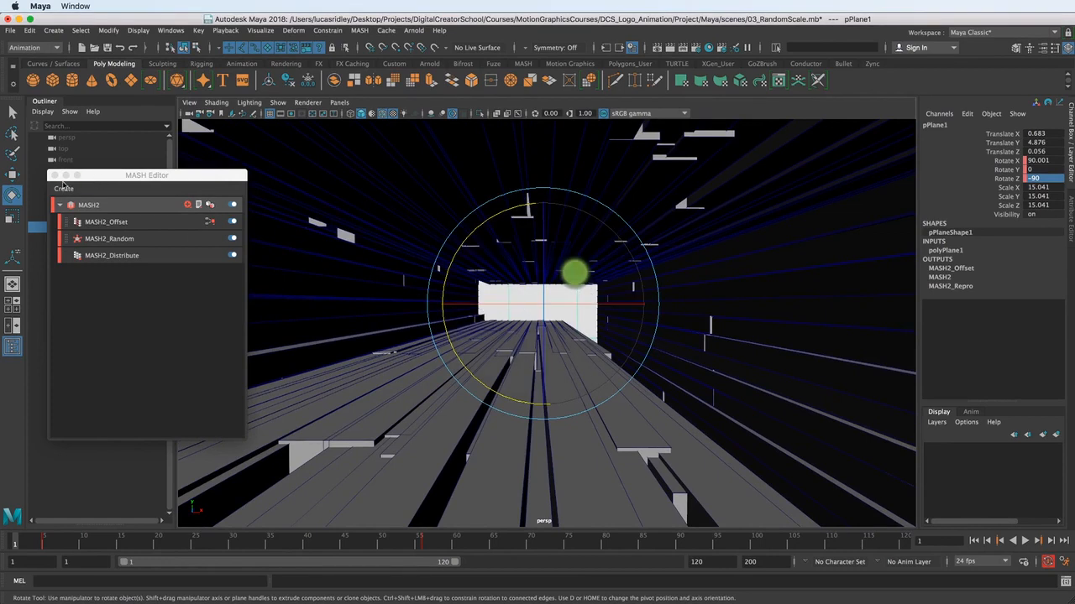
pyautogui.moveTo(89, 177); pyautogui.dragTo(86, 380)
pyautogui.click(75, 216)
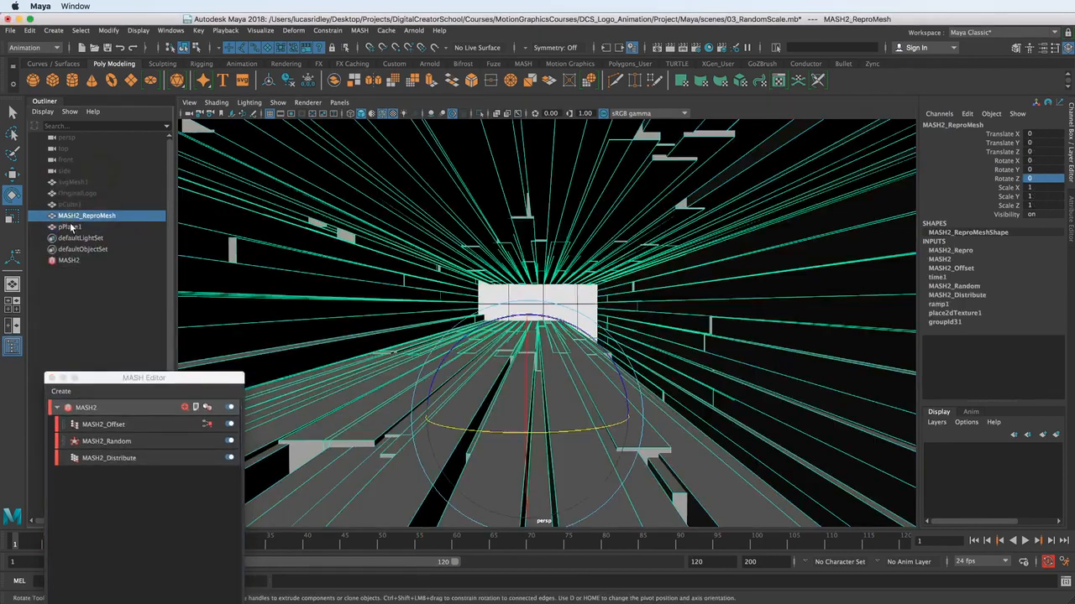
pyautogui.click(73, 228)
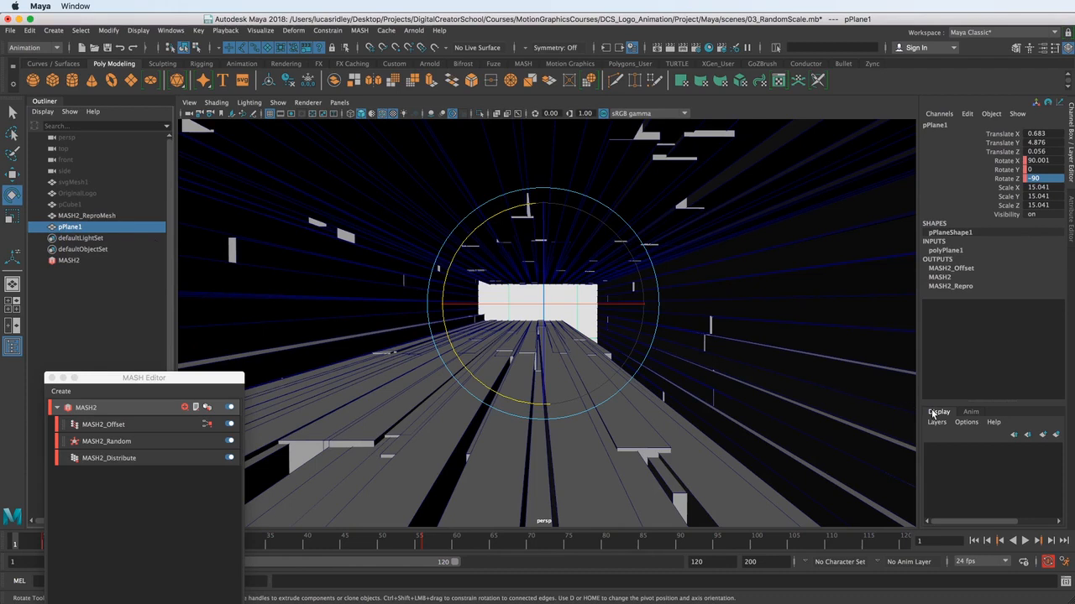
pyautogui.click(1056, 436)
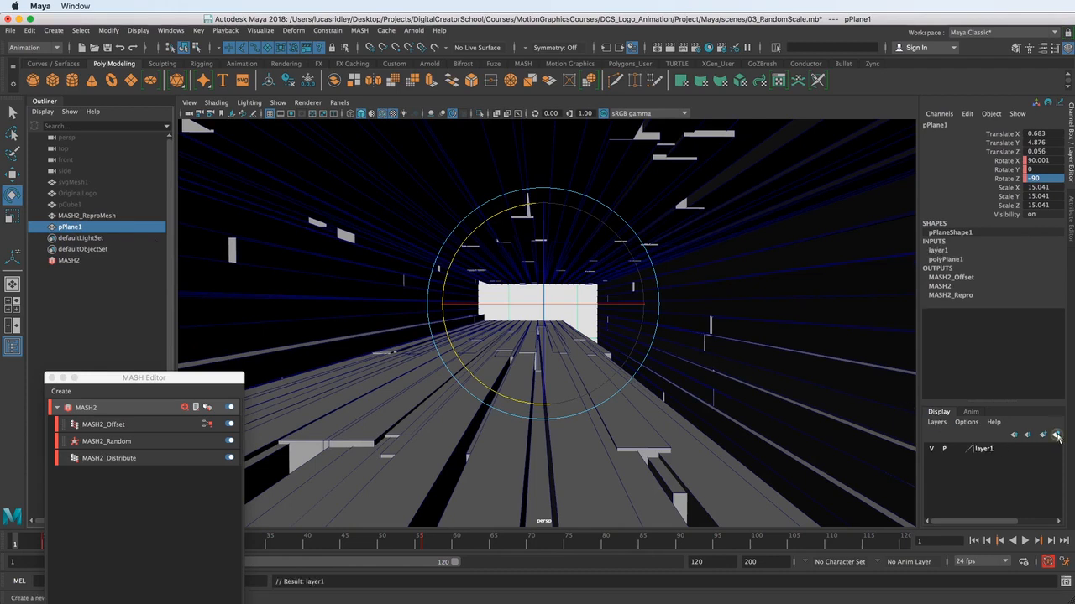
pyautogui.click(944, 450)
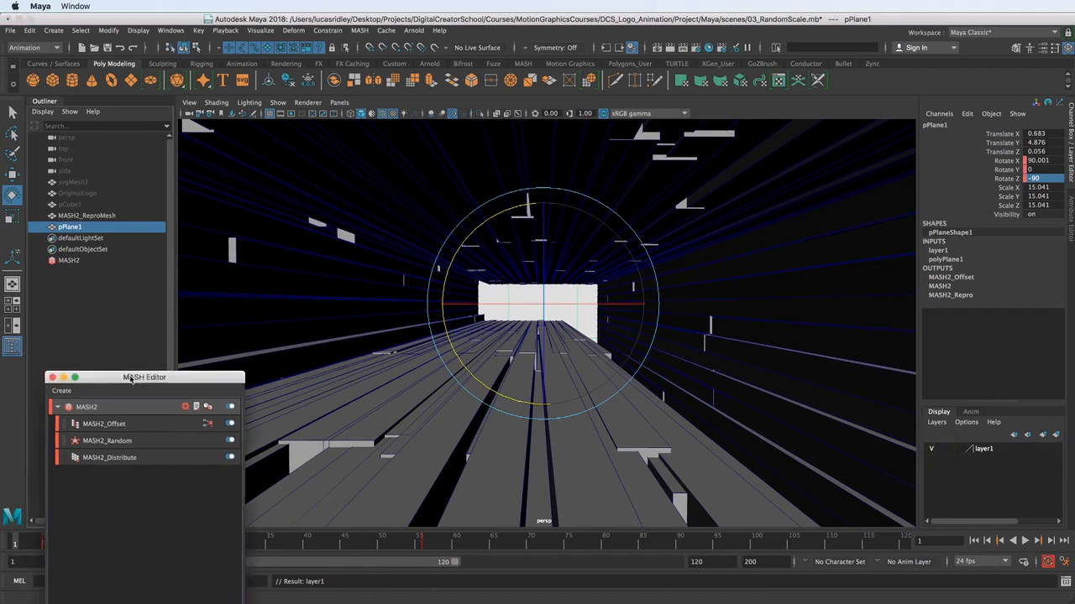
pyautogui.moveTo(188, 378); pyautogui.dragTo(185, 231)
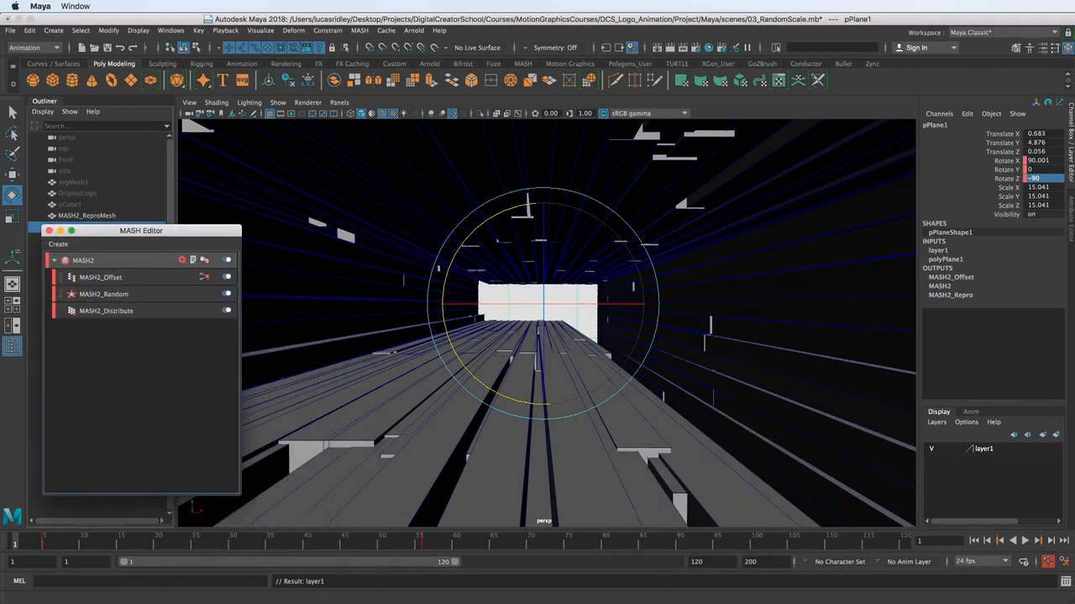
# Play and scrub the animation from inside the elongated cubes to examine how the logo forms up to frame 60.
pyautogui.click(1025, 541)
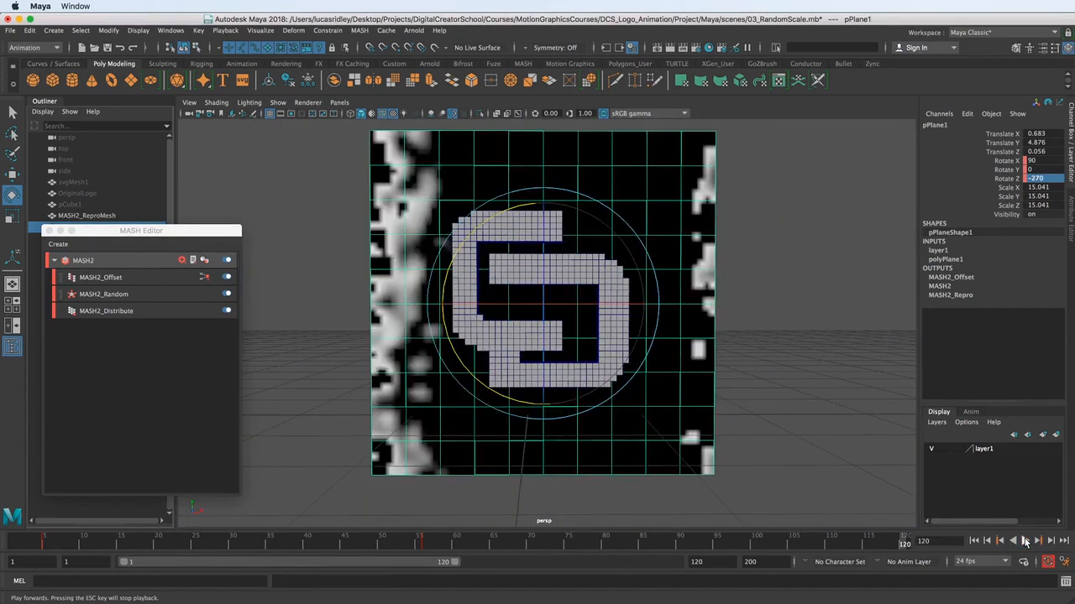
pyautogui.click(1025, 542)
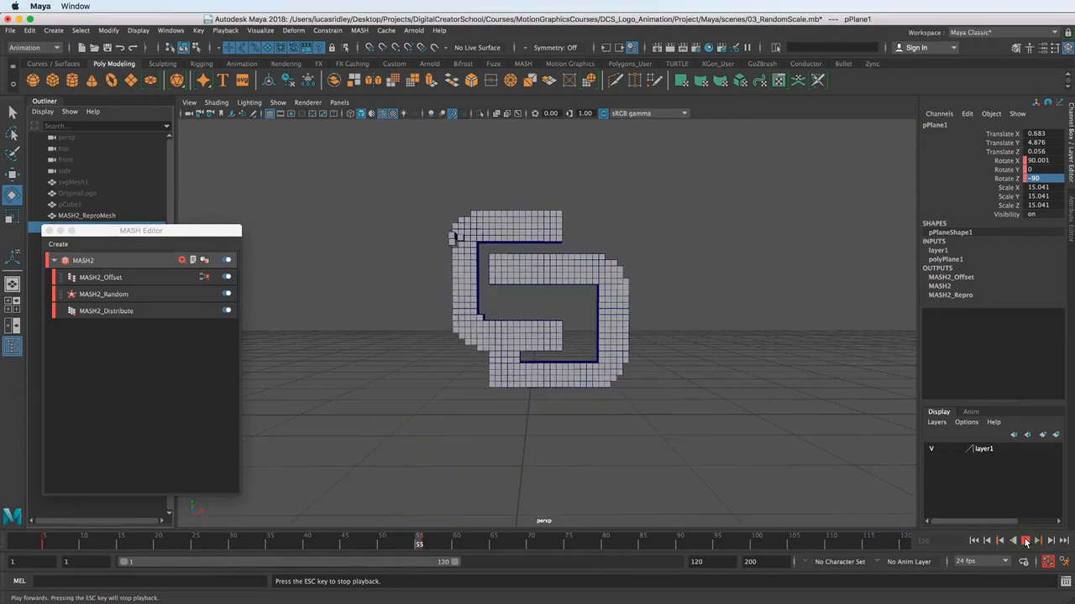
pyautogui.click(1025, 542)
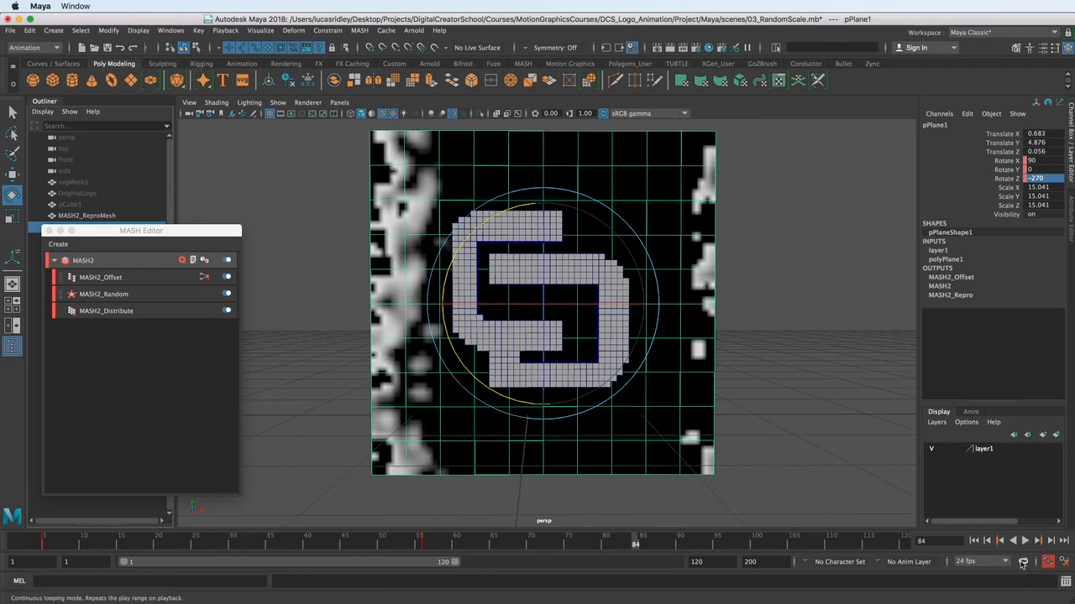
pyautogui.click(1025, 542)
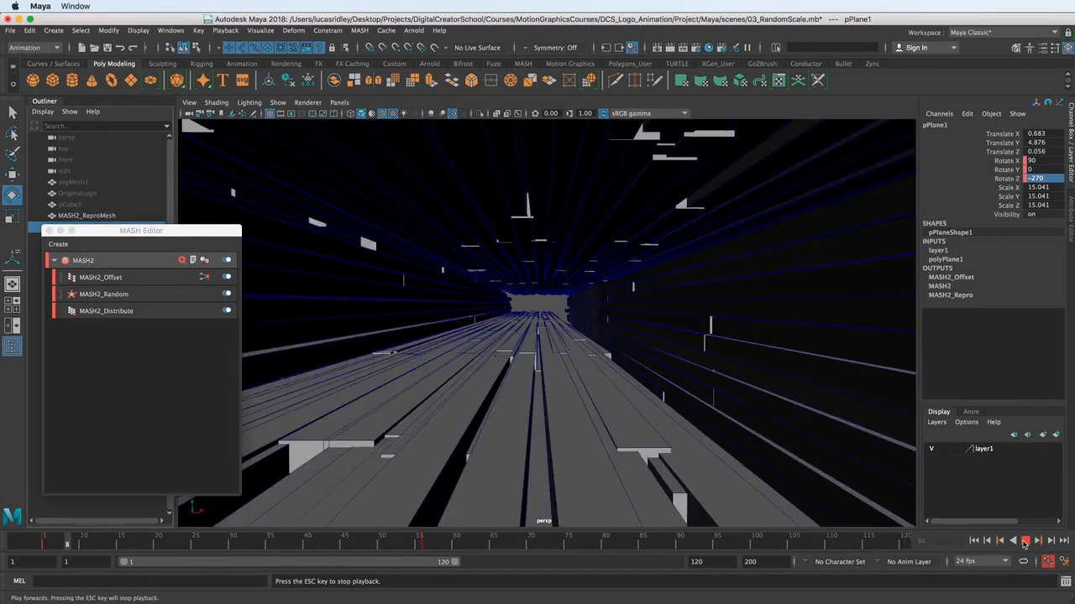
pyautogui.click(1025, 542)
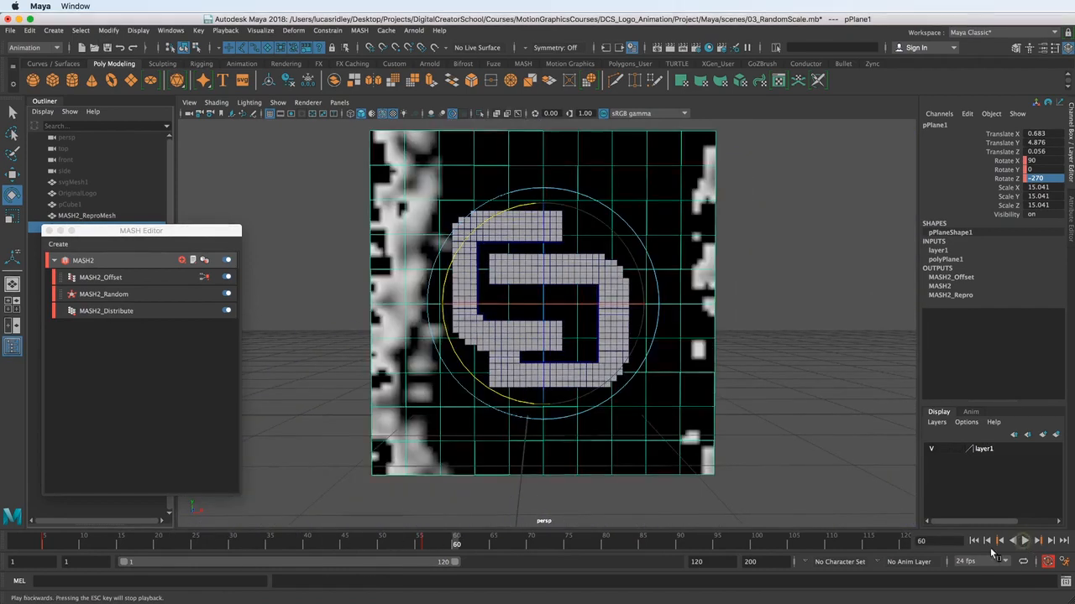
pyautogui.moveTo(310, 537); pyautogui.dragTo(366, 532)
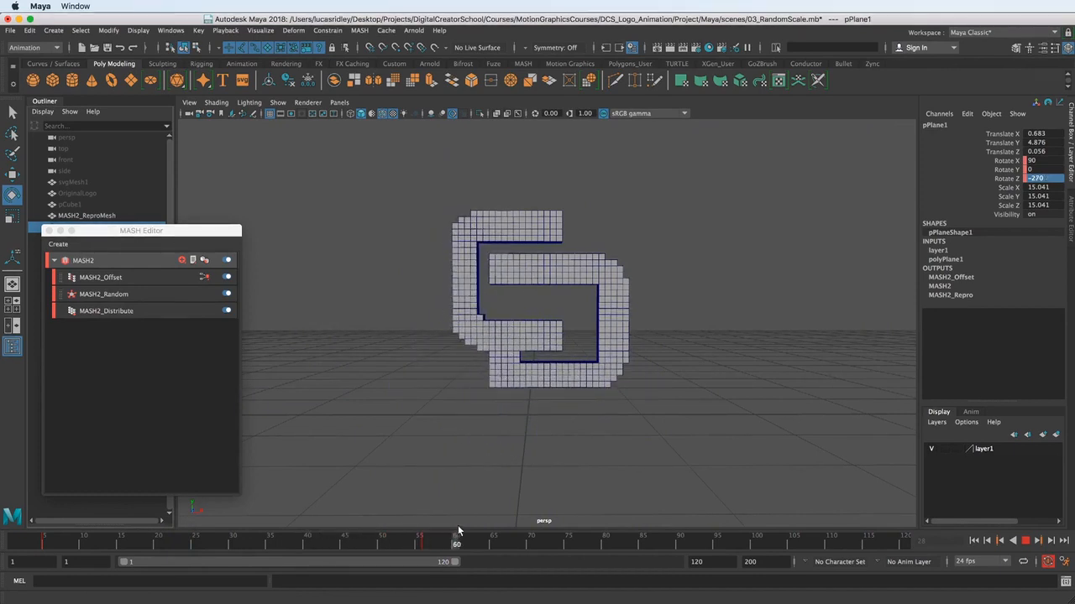
pyautogui.moveTo(458, 529)
pyautogui.mouseDown()
pyautogui.moveTo(277, 531)
pyautogui.moveTo(259, 541)
pyautogui.moveTo(322, 541)
pyautogui.mouseUp()
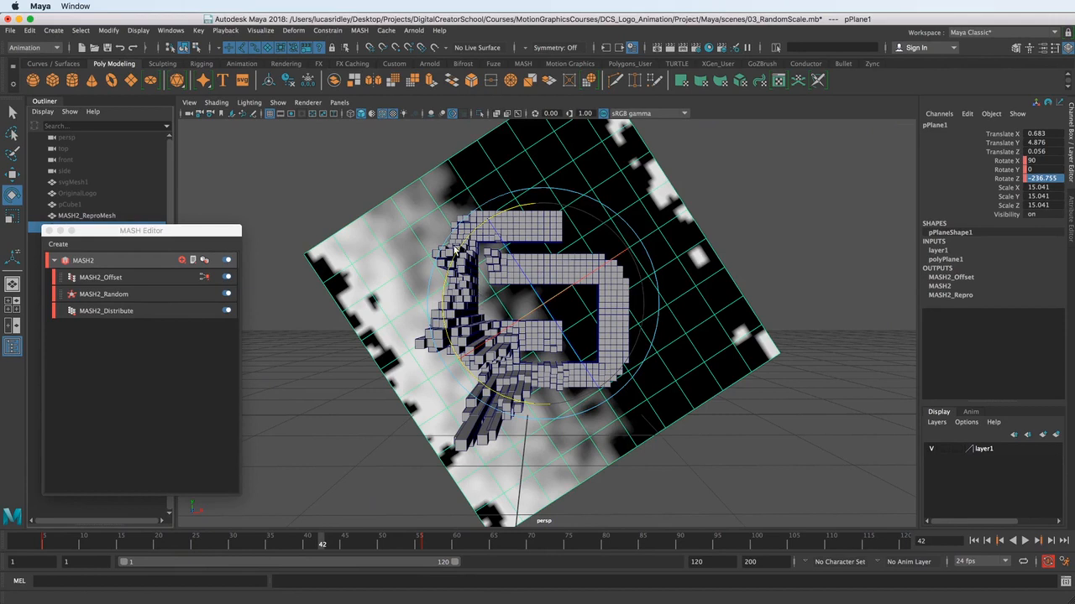
pyautogui.hotkey('alt', 'v')
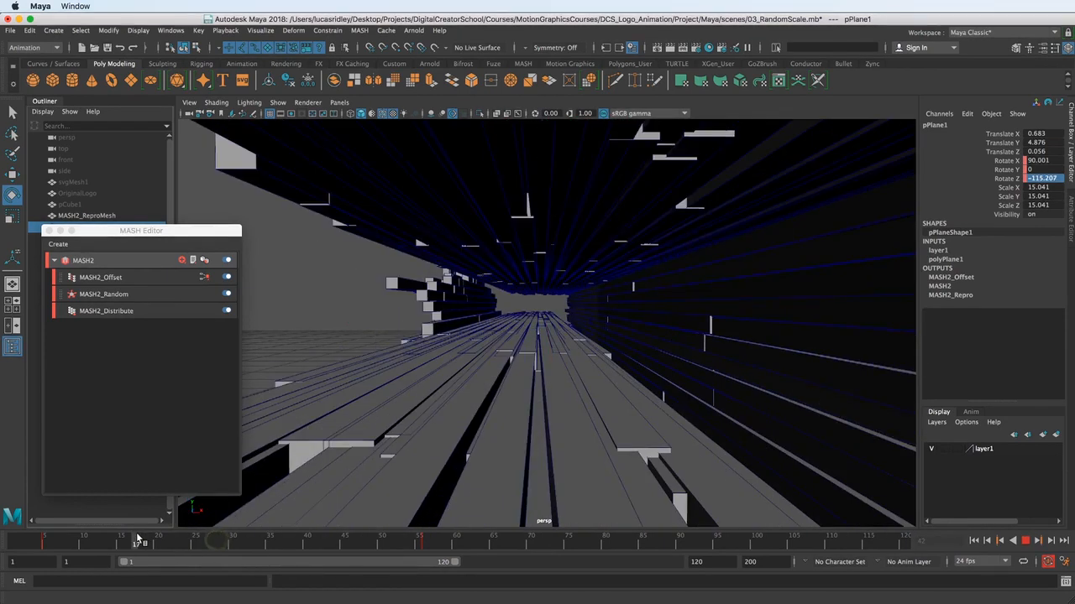
pyautogui.moveTo(140, 540)
pyautogui.mouseDown()
pyautogui.moveTo(502, 540)
pyautogui.moveTo(91, 543)
pyautogui.moveTo(343, 541)
pyautogui.moveTo(263, 541)
pyautogui.mouseUp()
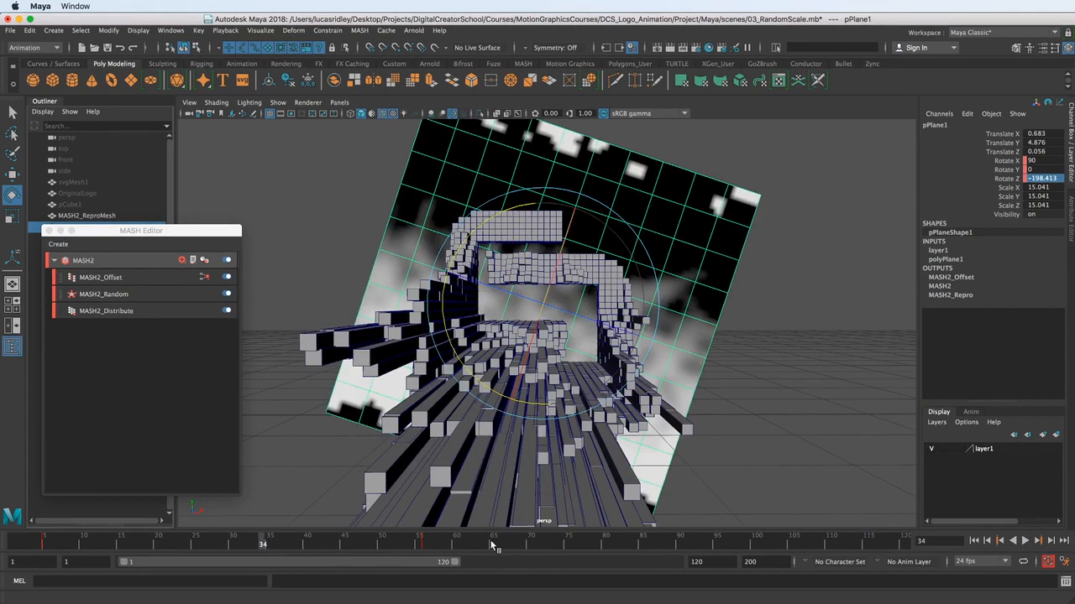
# Open the ramp1 strength map of MASH2_Offset and select the ramp node.
pyautogui.click(113, 278)
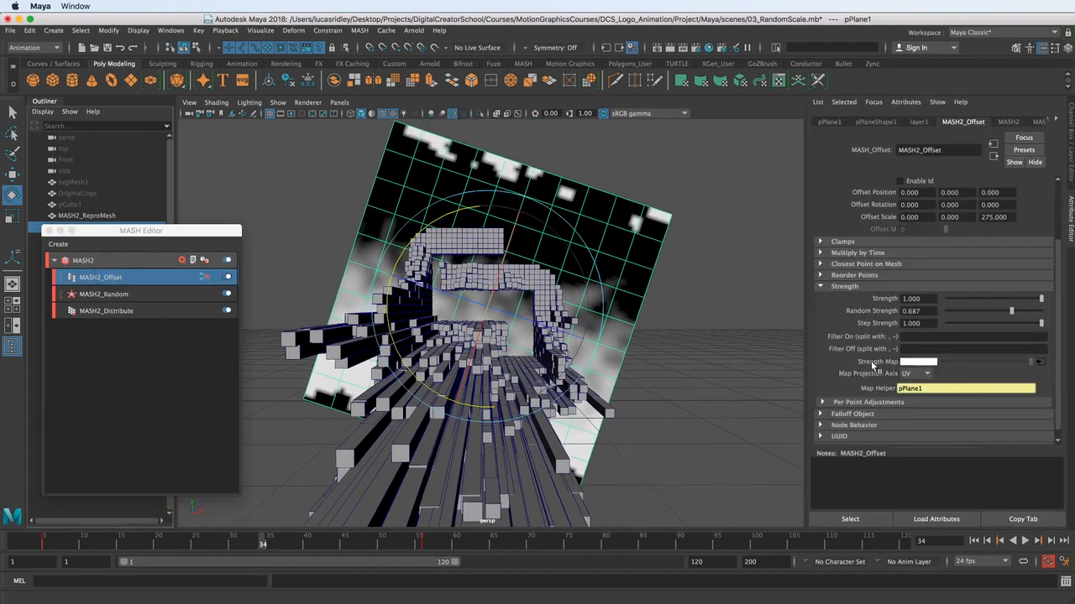
pyautogui.click(1040, 362)
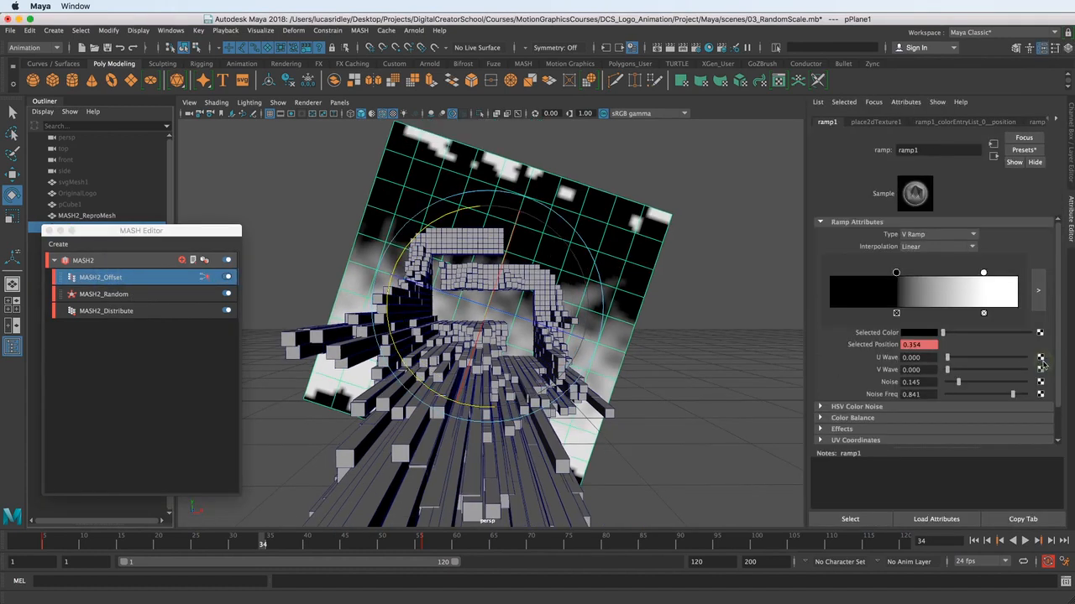
pyautogui.click(865, 519)
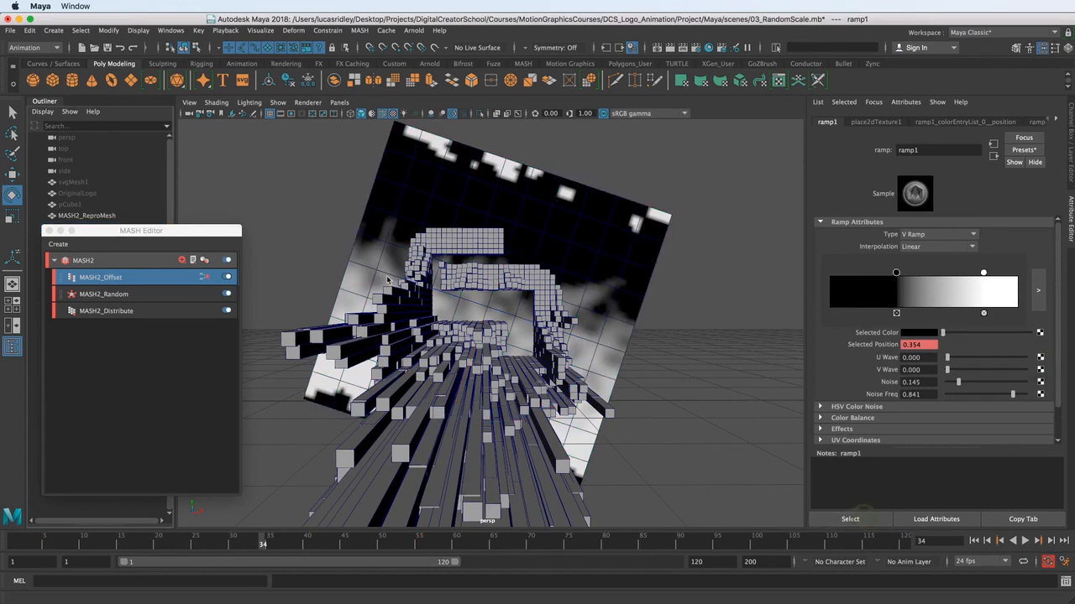
# Move the end keys of both ramp1 position curves 10 frames later in the Graph Editor and scrub through the new timing.
pyautogui.click(160, 30)
pyautogui.moveTo(192, 92)
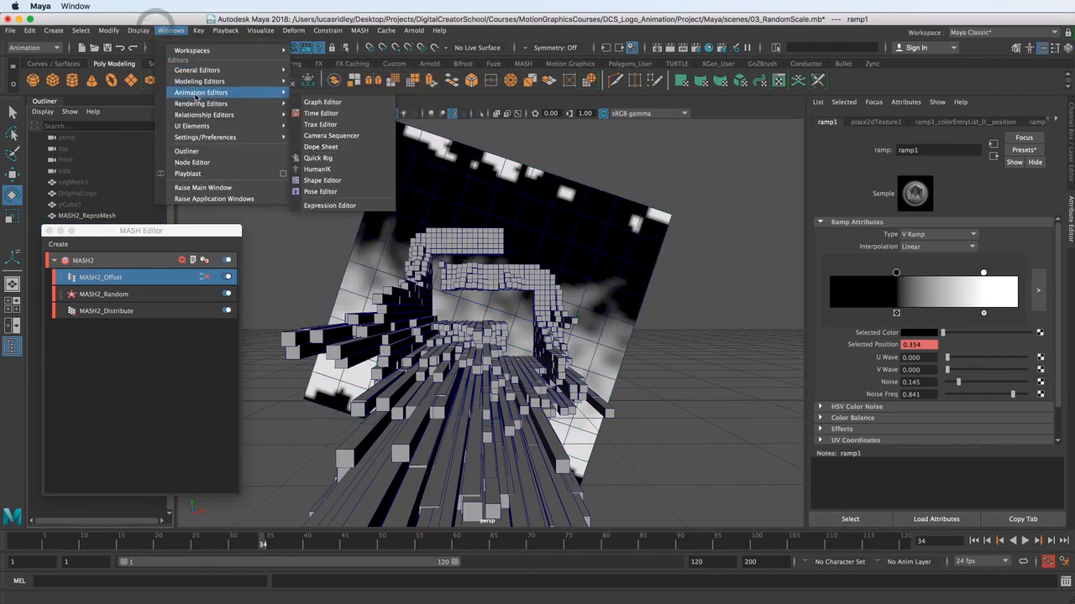
pyautogui.click(349, 102)
pyautogui.moveTo(475, 115); pyautogui.dragTo(615, 187)
pyautogui.press('w')
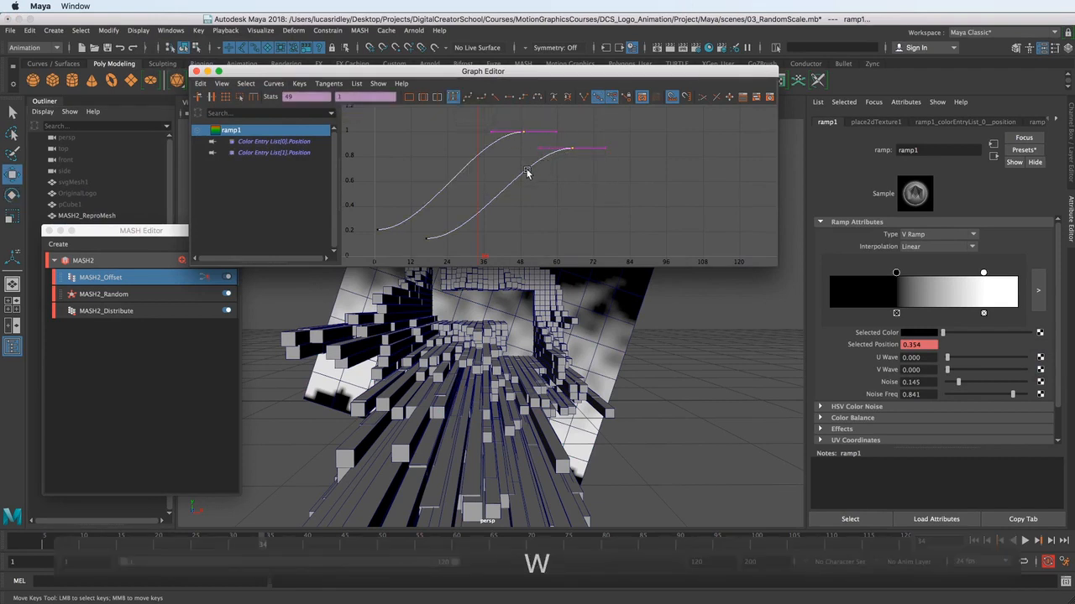
pyautogui.keyDown('shift'); pyautogui.moveTo(506, 161); pyautogui.dragTo(535, 161, button='middle'); pyautogui.keyUp('shift')
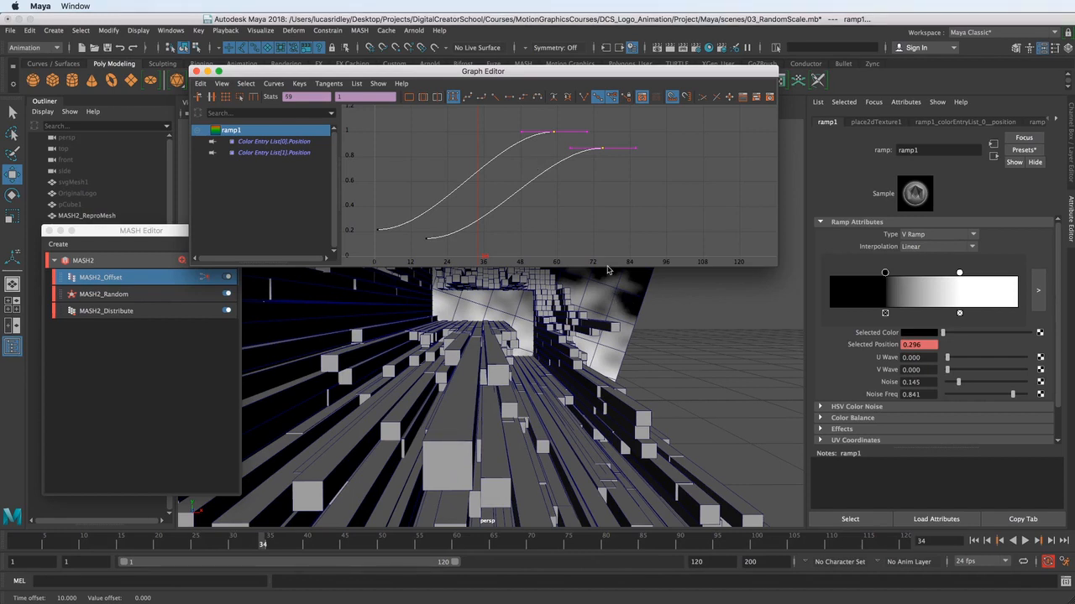
pyautogui.press('k')
pyautogui.moveTo(597, 180); pyautogui.dragTo(575, 195)
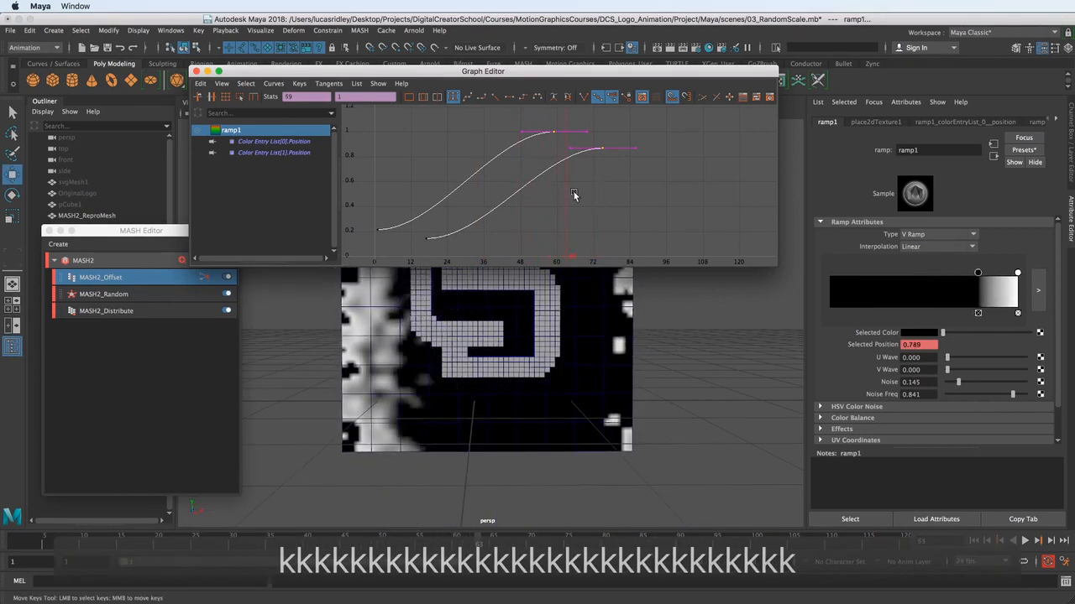
# Select pPlane1 and move the end keys of its rotation curves to frame 70.
pyautogui.click(591, 325)
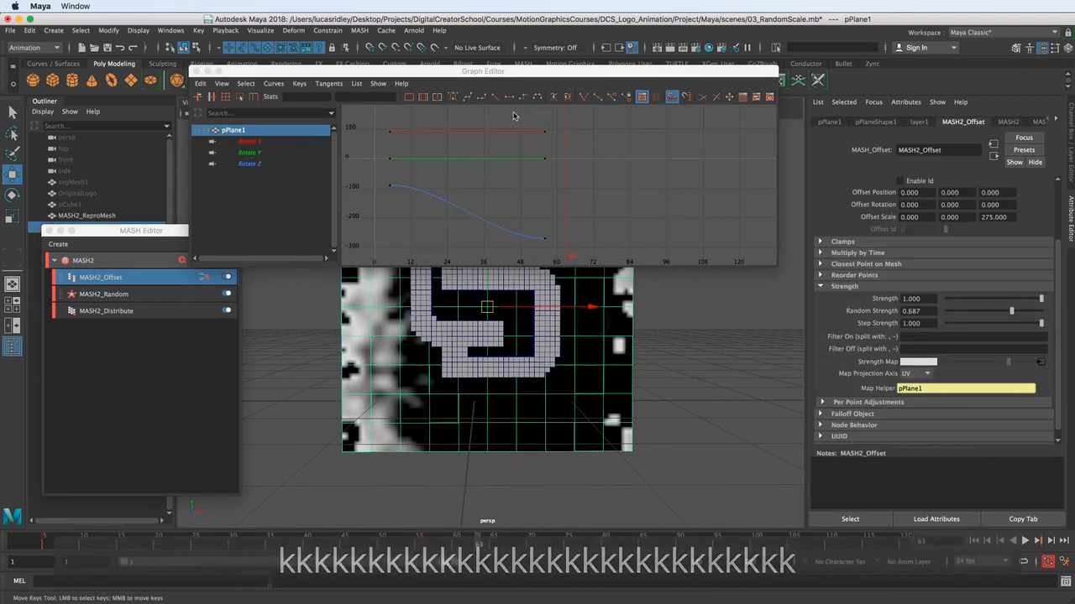
pyautogui.press('w')
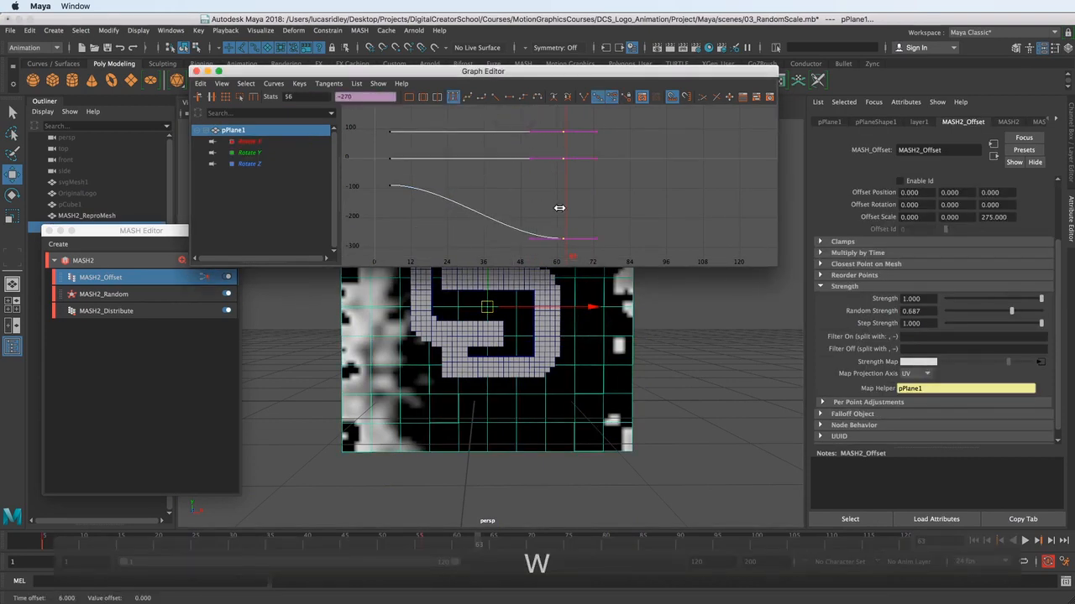
pyautogui.moveTo(559, 207); pyautogui.dragTo(583, 210, button='middle')
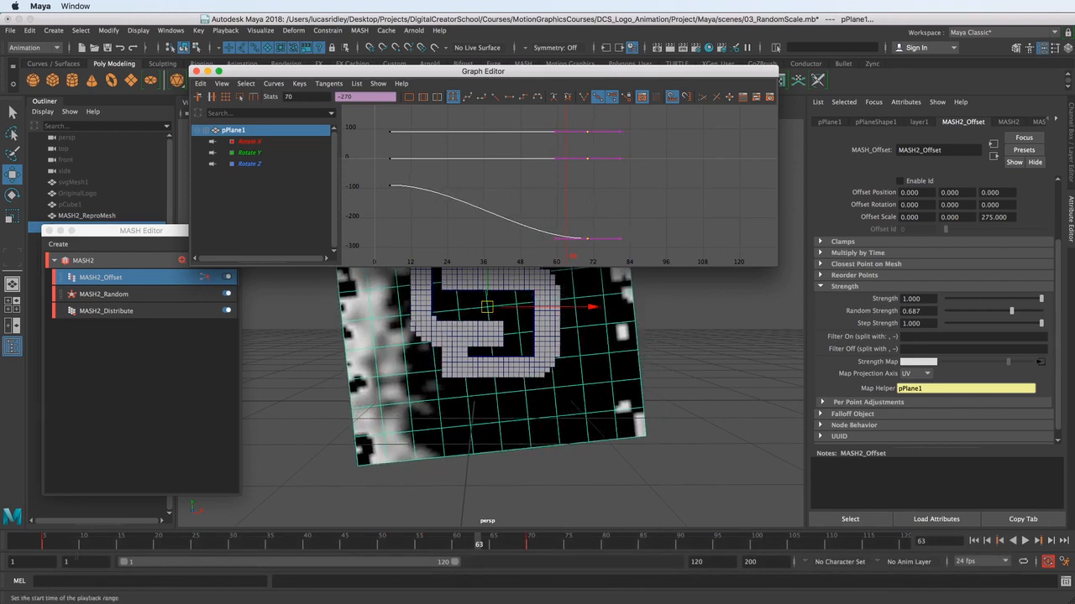
# Close the Graph Editor, play the animation from frame 3 and scrub it to examine the retimed logo formation.
pyautogui.click(44, 542)
pyautogui.hotkey('alt', 'v')
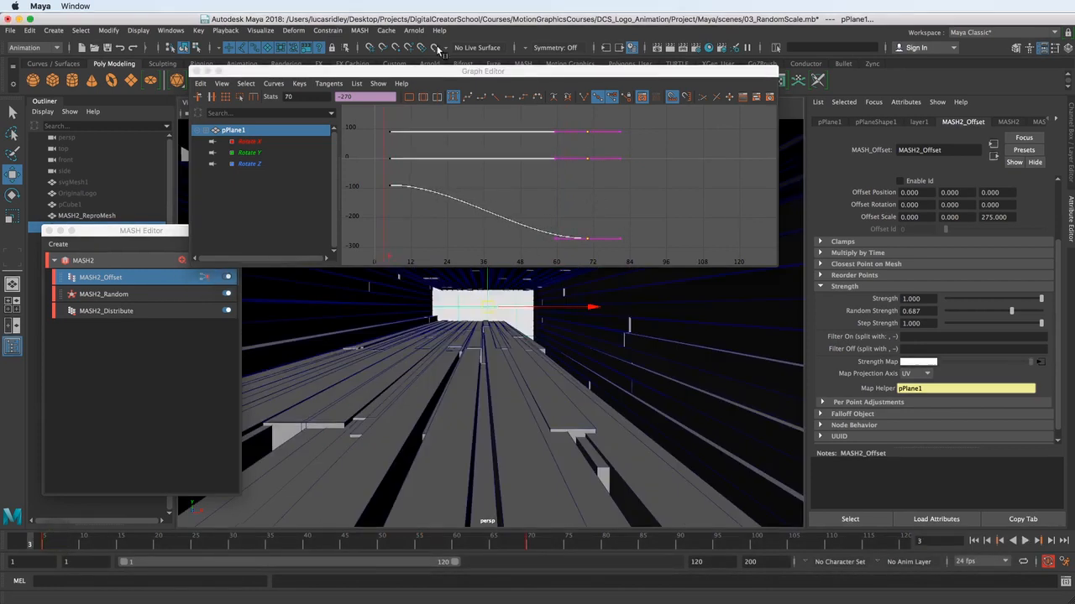
pyautogui.click(197, 71)
pyautogui.hotkey('alt', 'v')
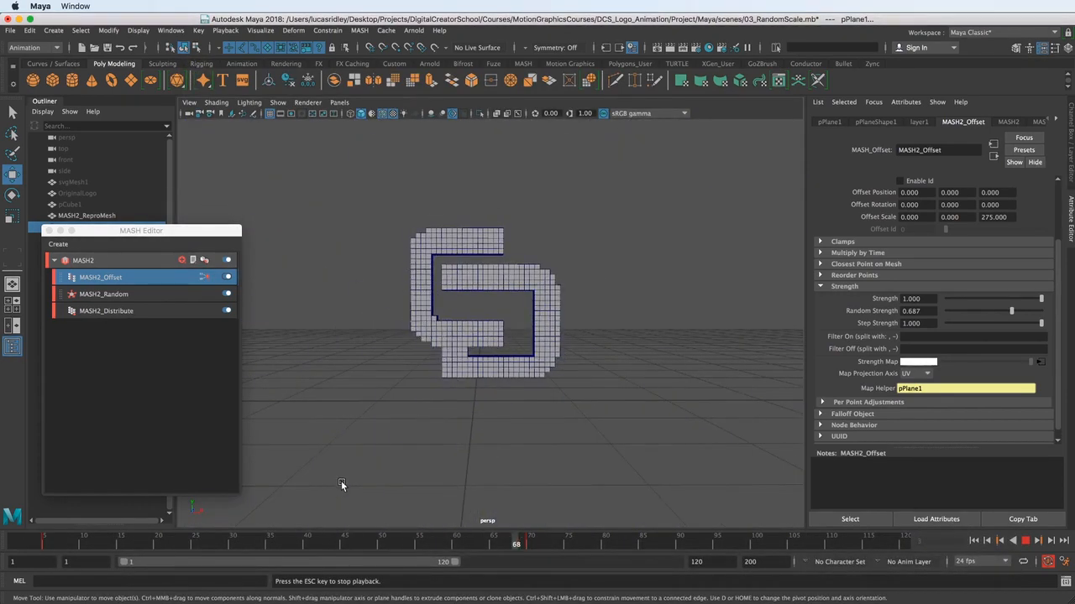
pyautogui.press('Escape')
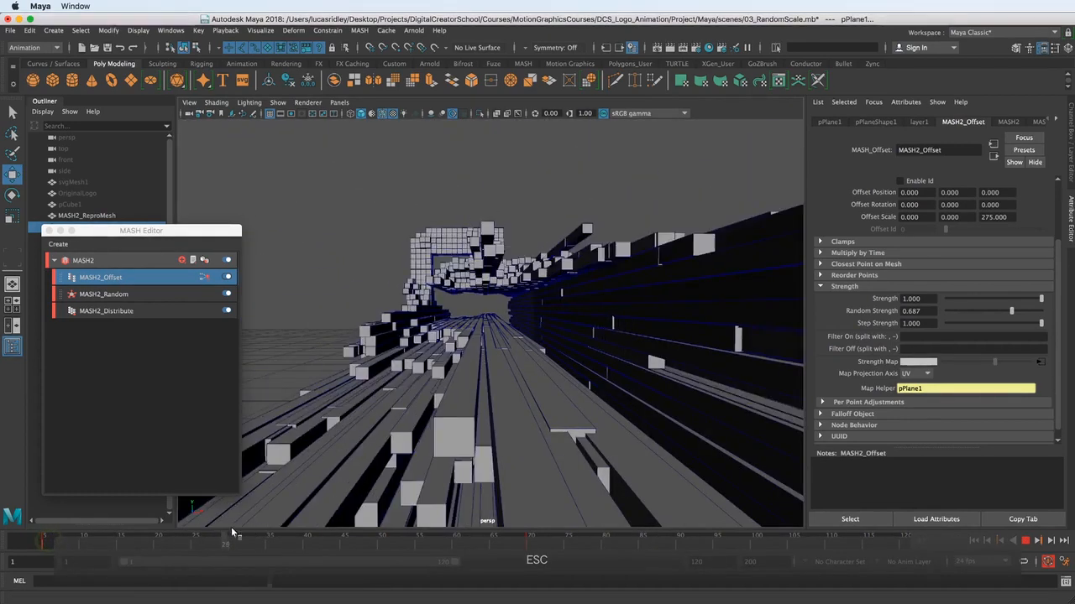
pyautogui.moveTo(233, 533); pyautogui.dragTo(344, 533)
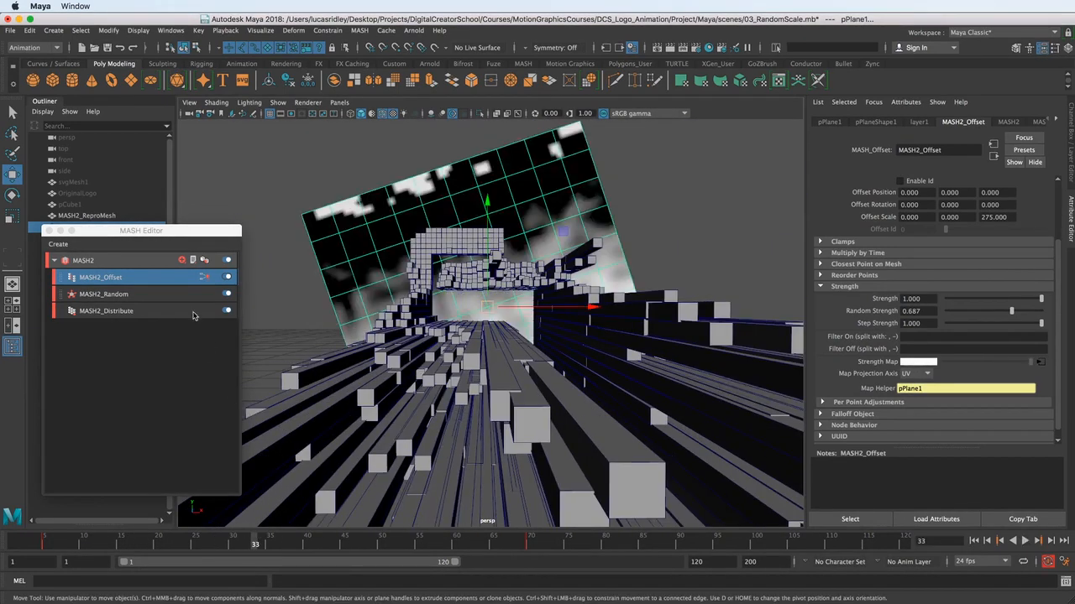
# Show the channel values of pPlane1 and go to its end rotation keyframe at frame 70.
pyautogui.click(460, 211)
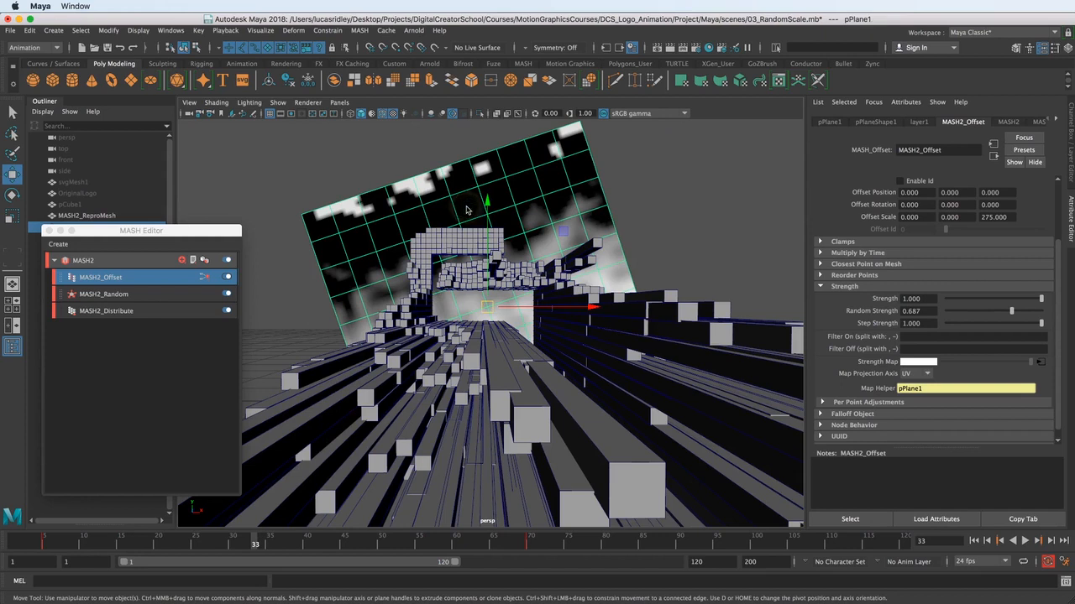
pyautogui.click(1069, 48)
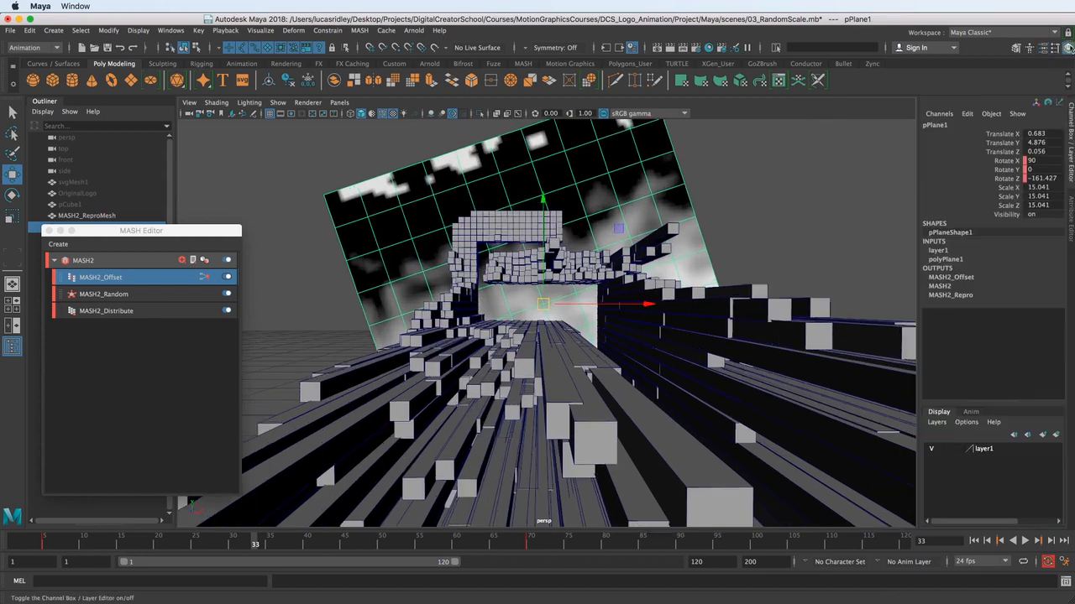
pyautogui.click(530, 544)
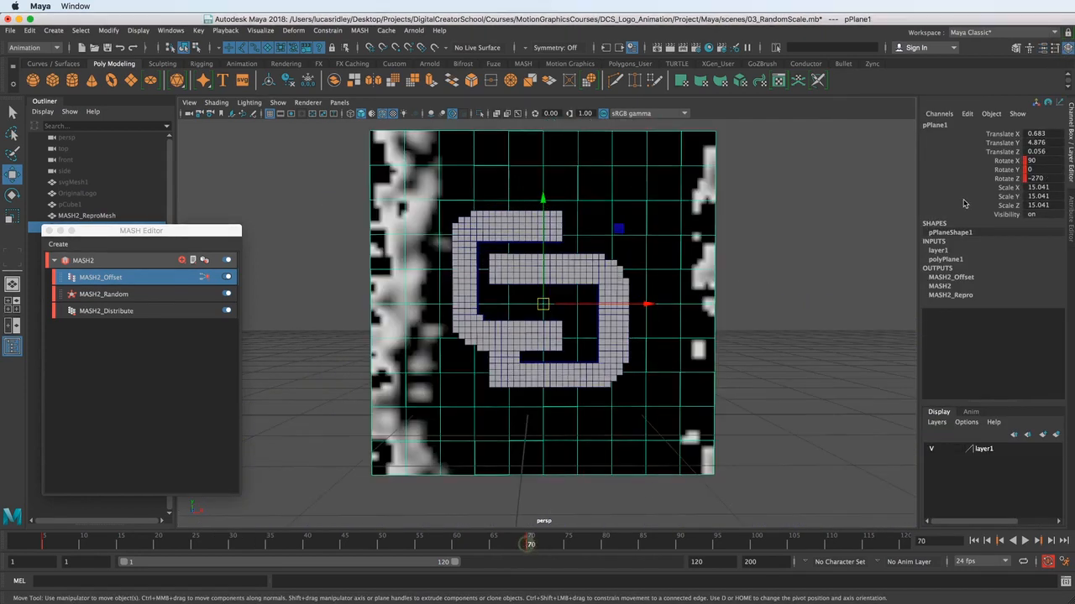
pyautogui.click(1000, 181)
pyautogui.moveTo(791, 297); pyautogui.dragTo(586, 312, button='middle')
pyautogui.press('super+z')
pyautogui.press('super+z')
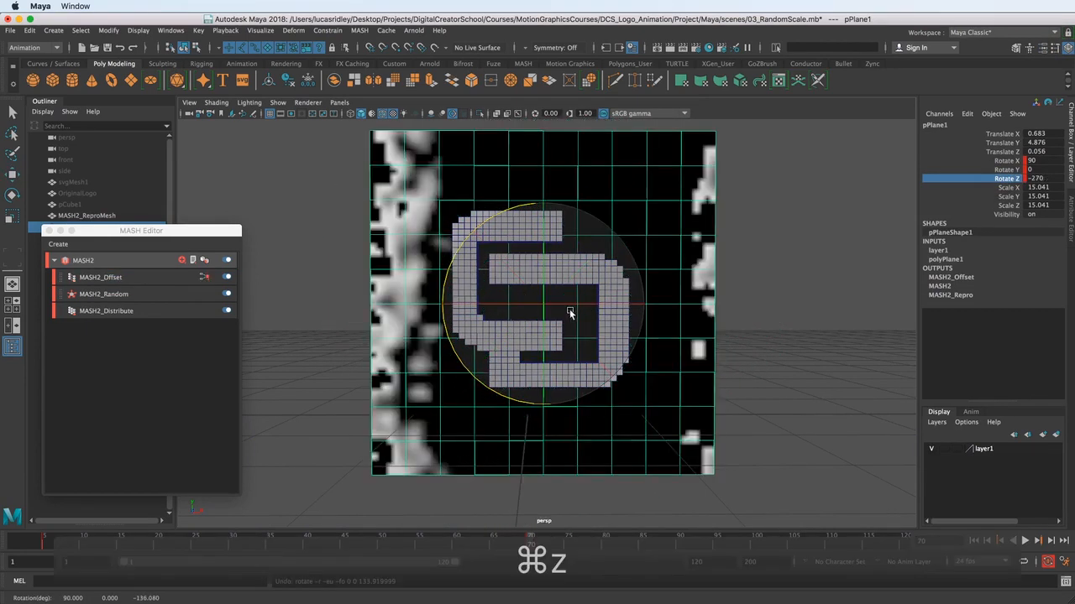
pyautogui.press('super+z')
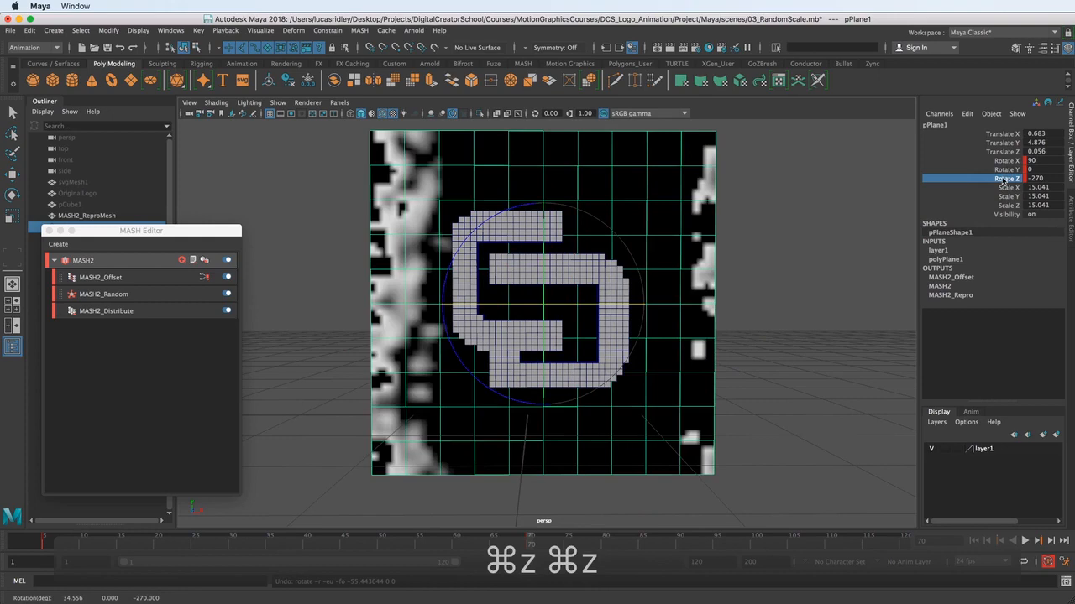
# Set Rotate Z of pPlane1 to -630 at frame 70 to give the plane one more full turn.
pyautogui.moveTo(831, 259); pyautogui.dragTo(1021, 191, button='middle')
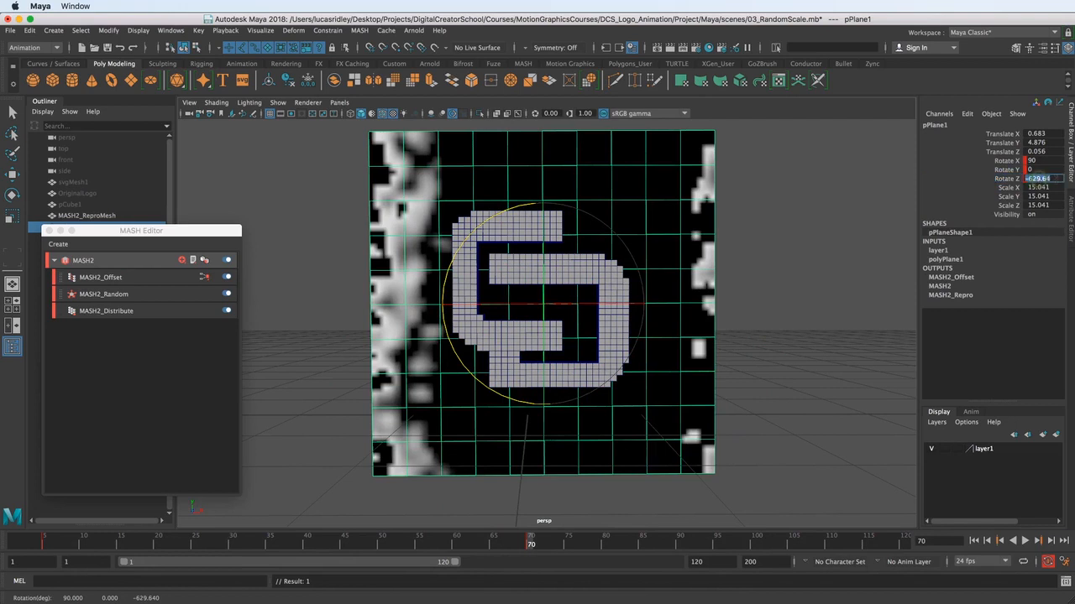
pyautogui.write('-')
pyautogui.write('30')
pyautogui.press('Return')
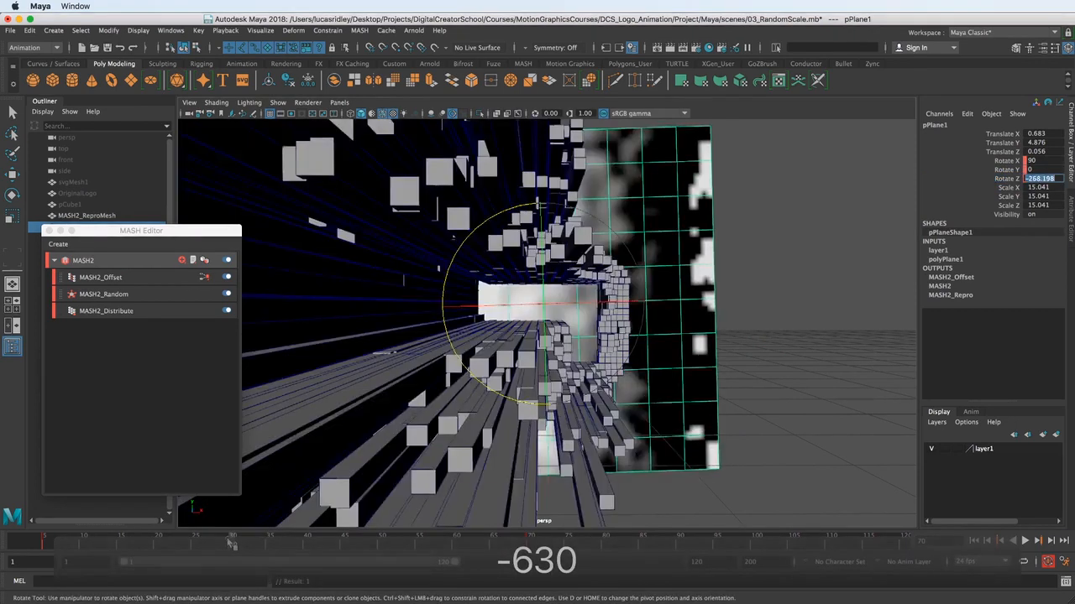
# Play and scrub the animation from frame 5 with pPlane1 selected to examine how the extra turn drives the cube scaling.
pyautogui.hotkey('alt', 'v')
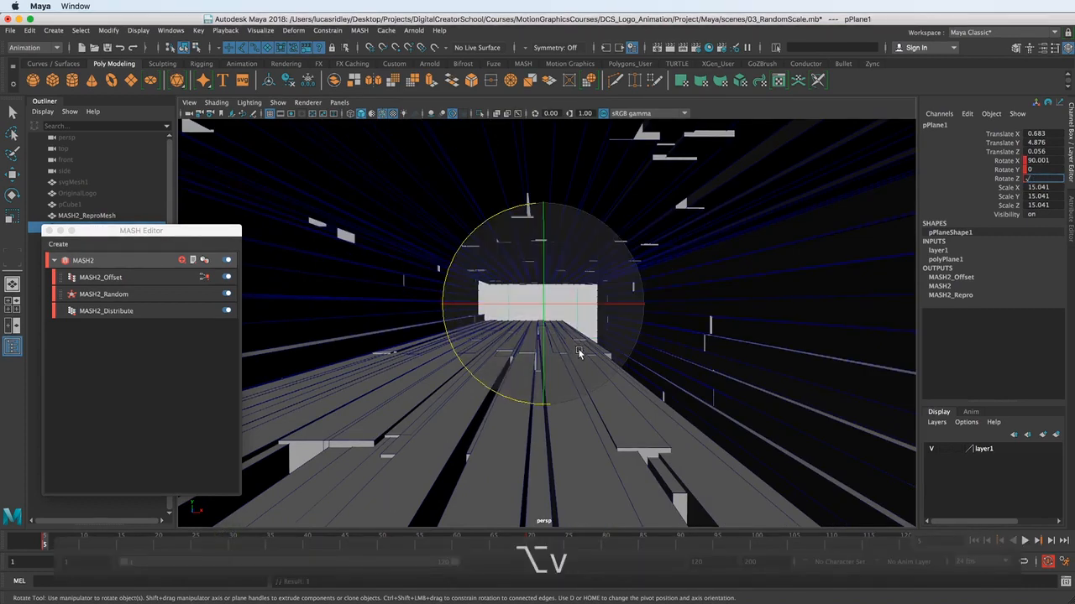
pyautogui.click(435, 298)
pyautogui.press('w')
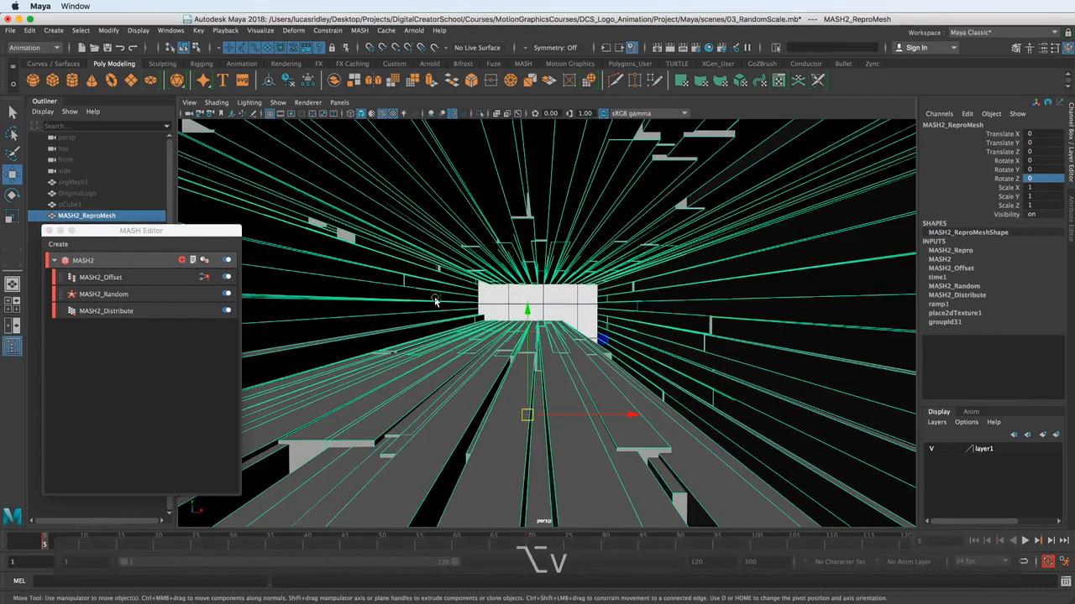
pyautogui.click(488, 313)
pyautogui.hotkey('alt', 'v')
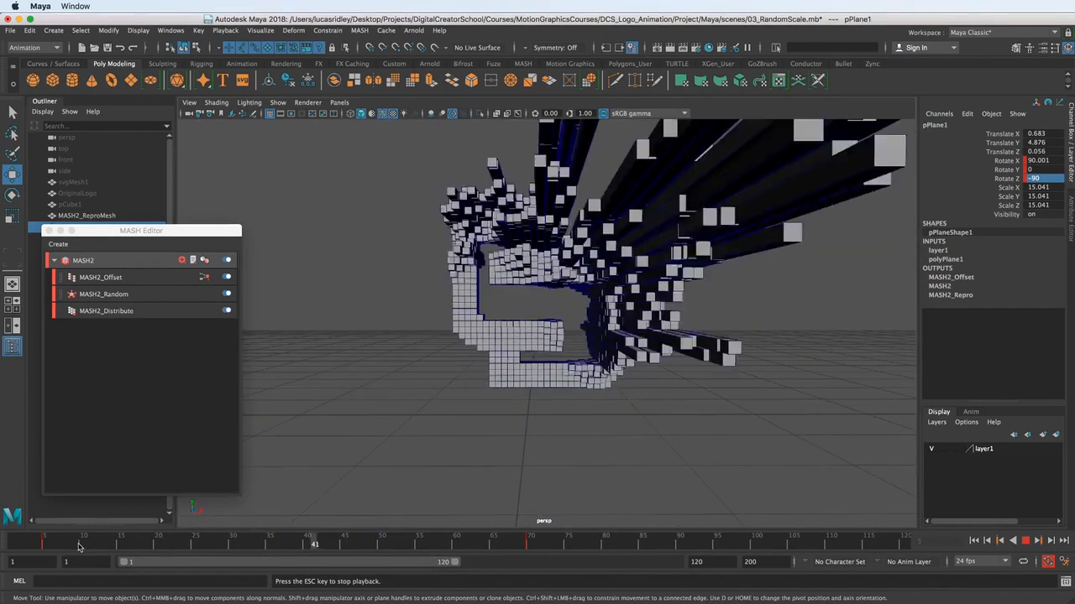
pyautogui.press('Escape')
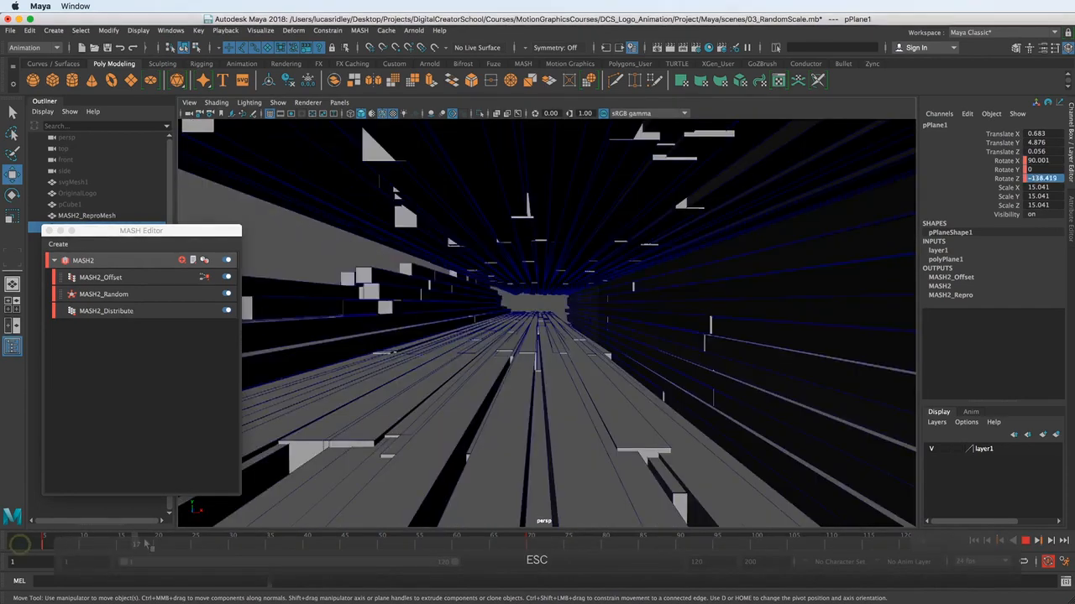
pyautogui.moveTo(147, 544); pyautogui.dragTo(45, 552)
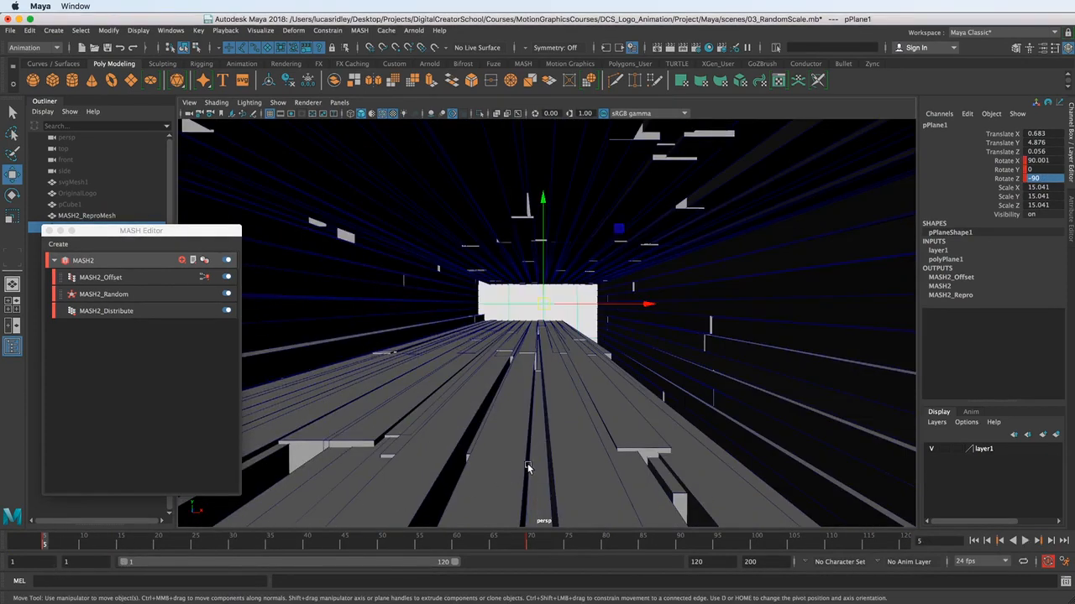
pyautogui.hotkey('alt', 'v')
pyautogui.press('Escape')
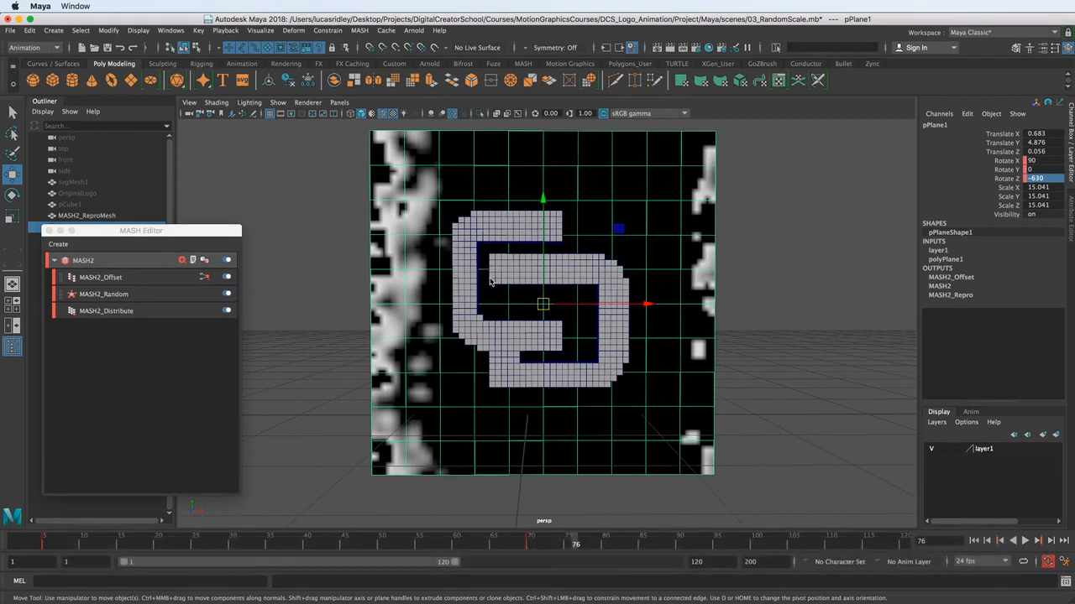
# Open the Dope Sheet for pPlane1 and turn on the Scene Summary row.
pyautogui.keyDown('alt'); pyautogui.moveTo(540, 249); pyautogui.dragTo(558, 287, button='middle'); pyautogui.keyUp('alt')
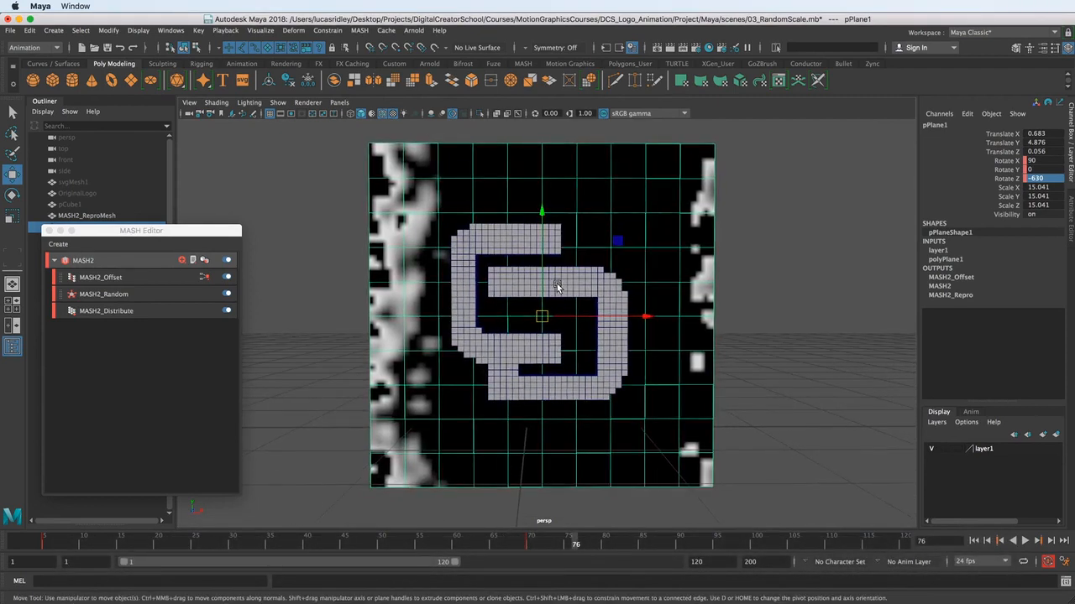
pyautogui.click(160, 31)
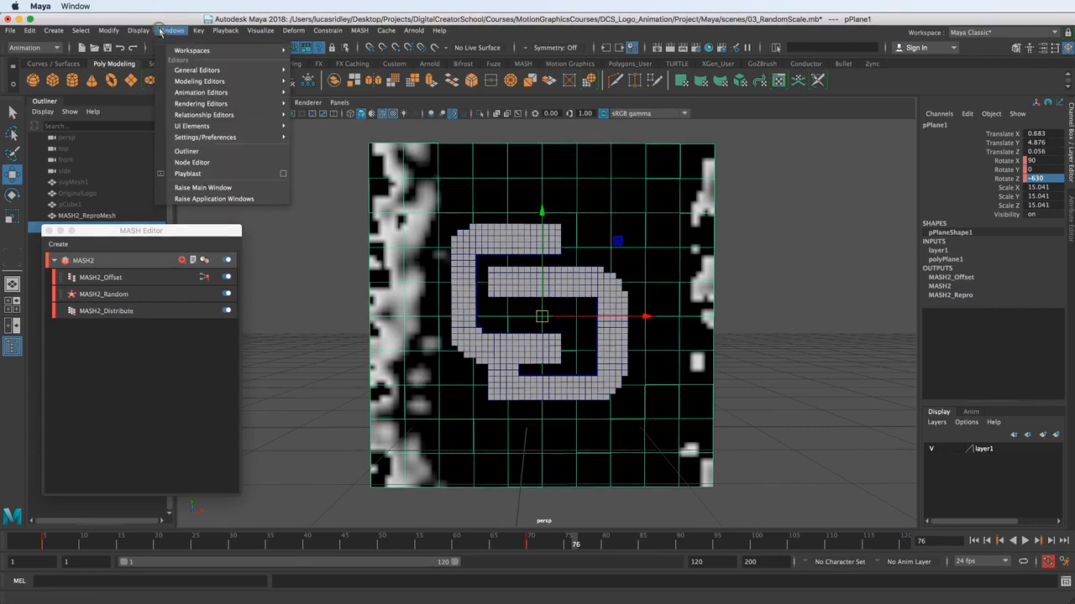
pyautogui.moveTo(202, 92)
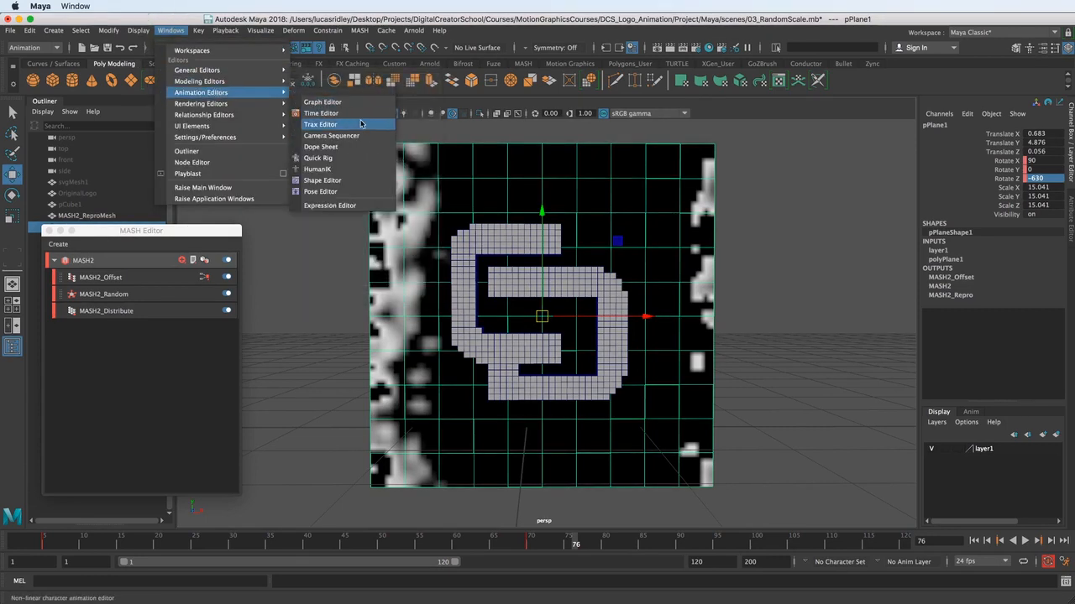
pyautogui.click(340, 148)
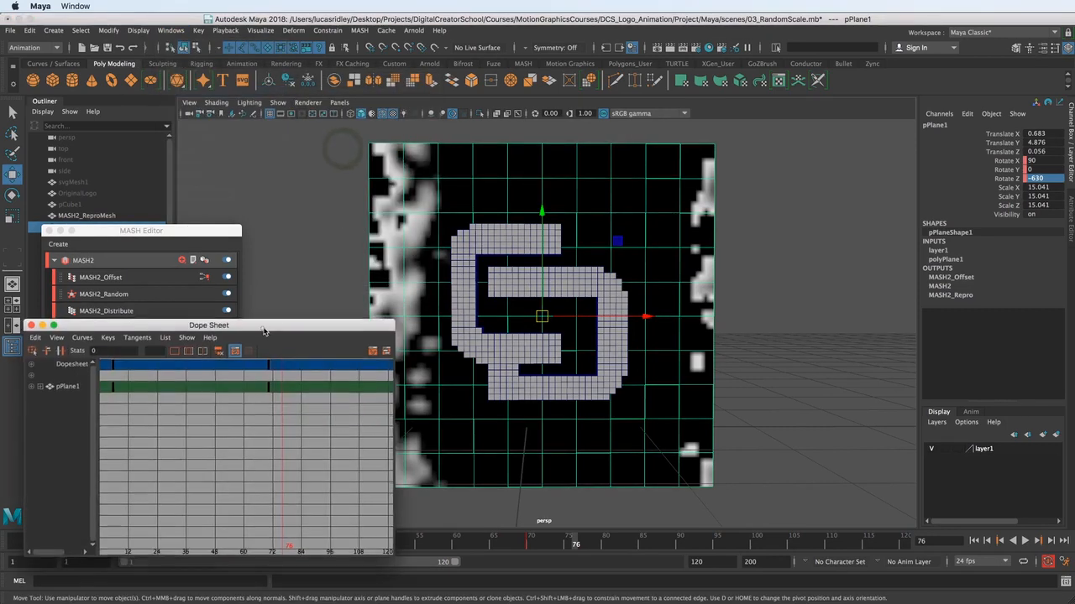
pyautogui.moveTo(282, 322); pyautogui.dragTo(299, 183)
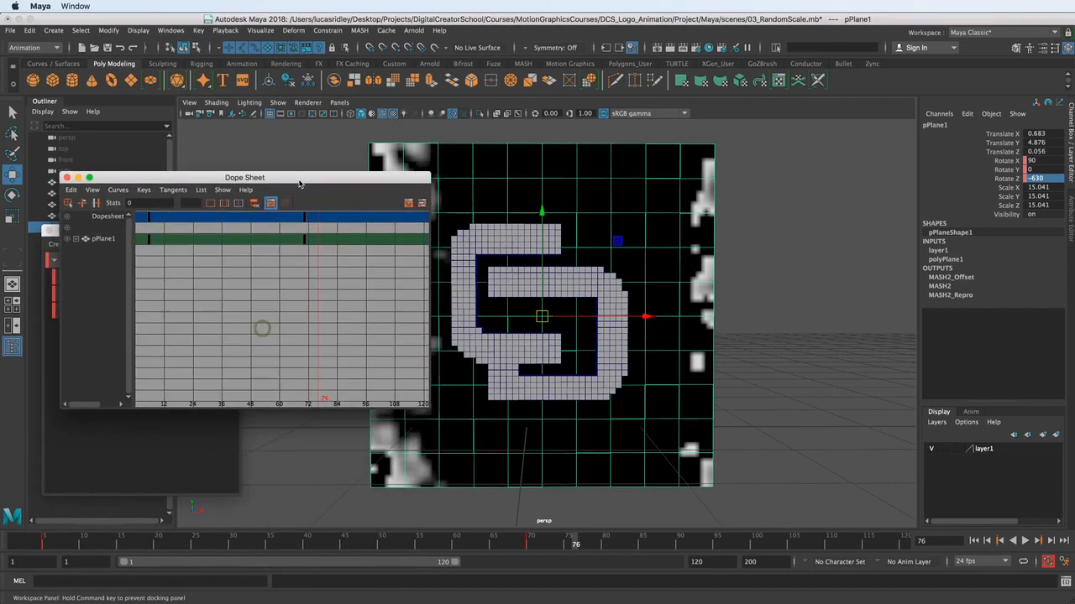
pyautogui.click(93, 191)
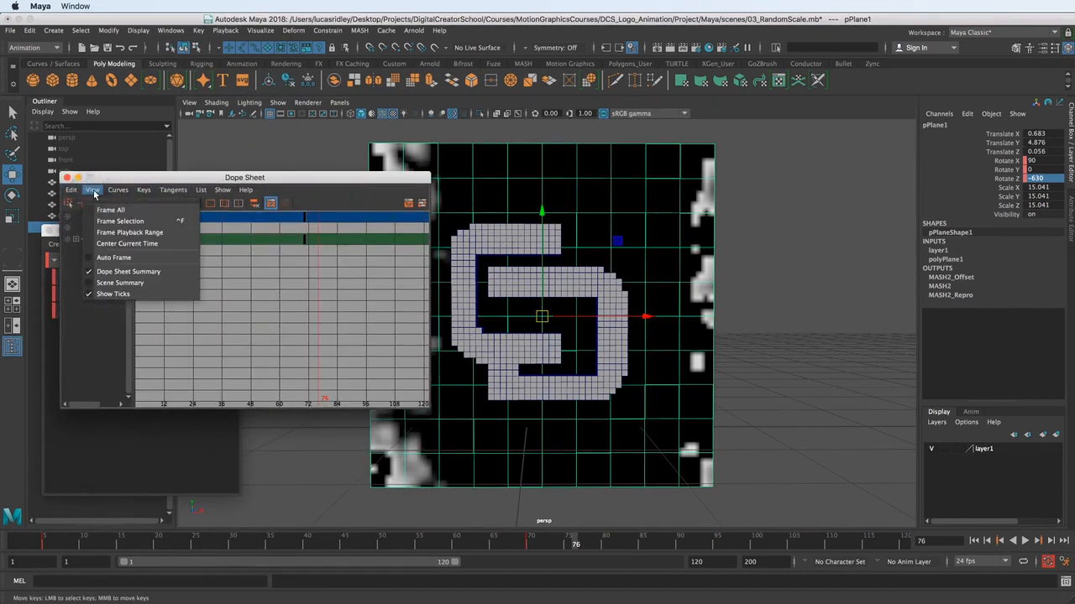
pyautogui.click(118, 283)
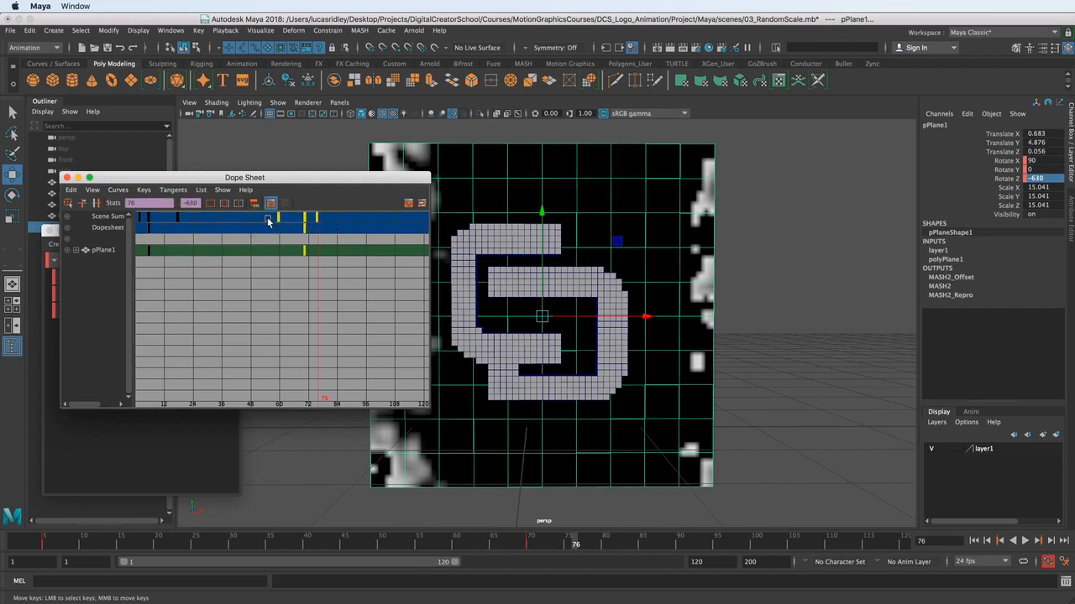
# Move all end keys in the scene summary 52 frames later, then clear the Dope Sheet from the view.
pyautogui.moveTo(277, 217); pyautogui.dragTo(392, 223, button='middle')
pyautogui.scroll(-5, 389, 266)
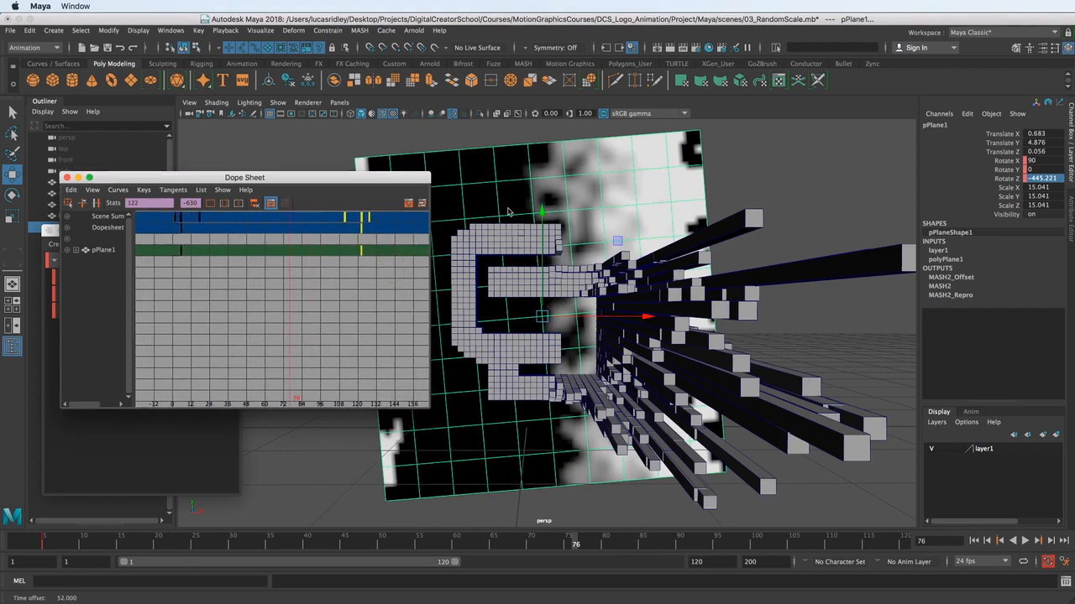
pyautogui.moveTo(207, 181); pyautogui.dragTo(1073, 422)
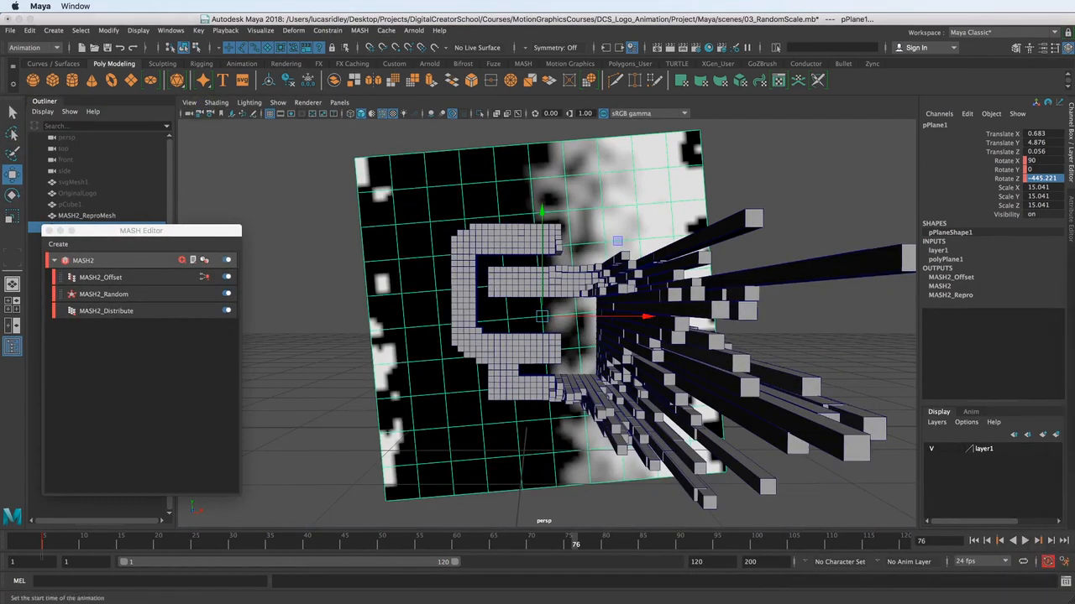
# Play the slowed animation from the start to examine the cubes retracting into the logo.
pyautogui.click(29, 542)
pyautogui.hotkey('alt', 'v')
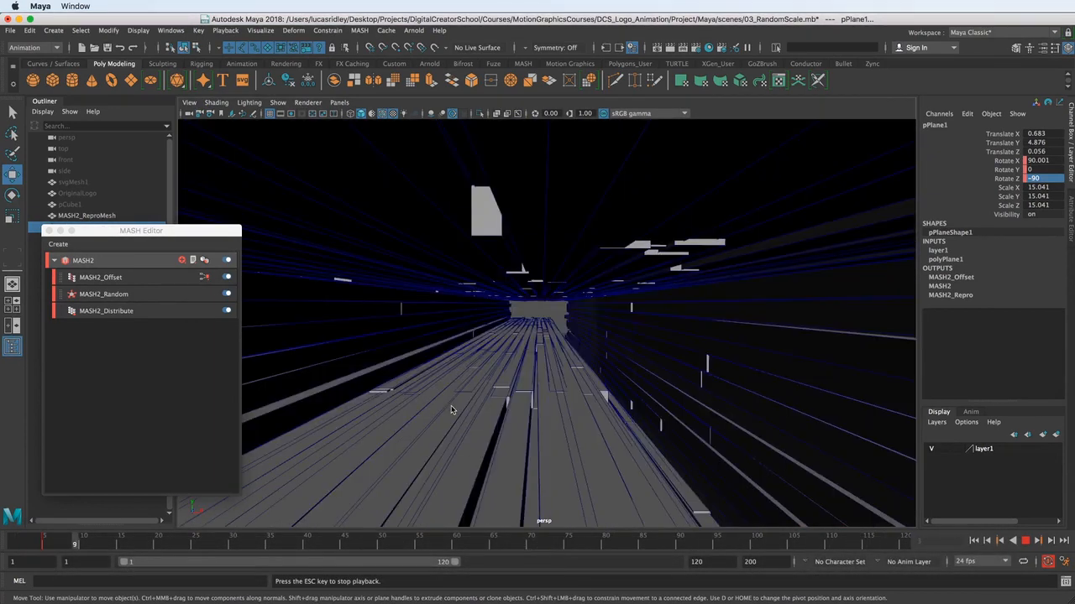
pyautogui.press('Escape')
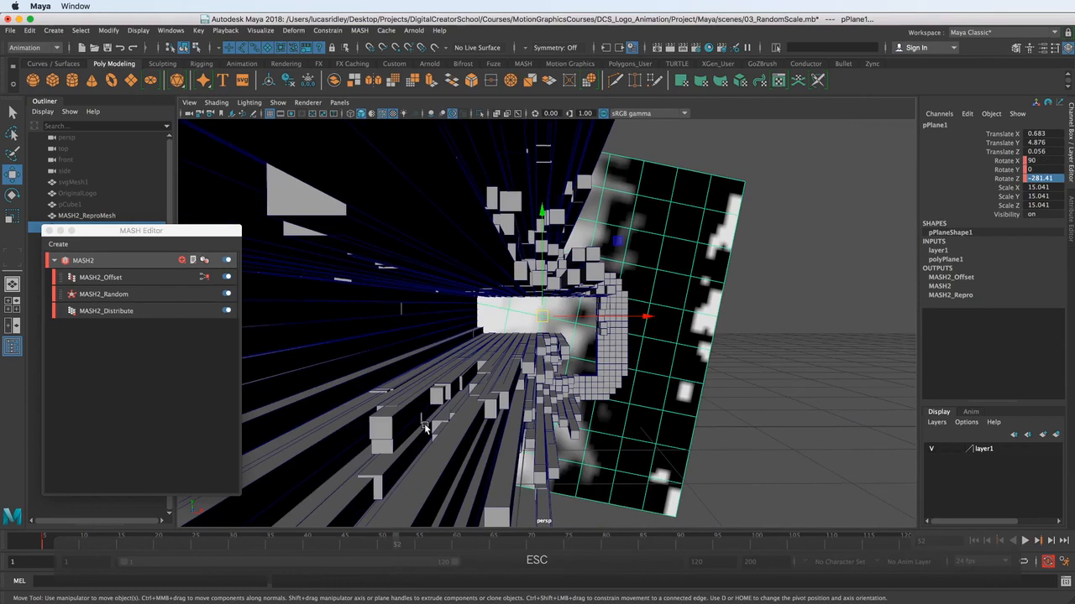
# Scrub the opening frames from inside the cubes and from the side to examine how the turning plane starts scaling them.
pyautogui.click(95, 544)
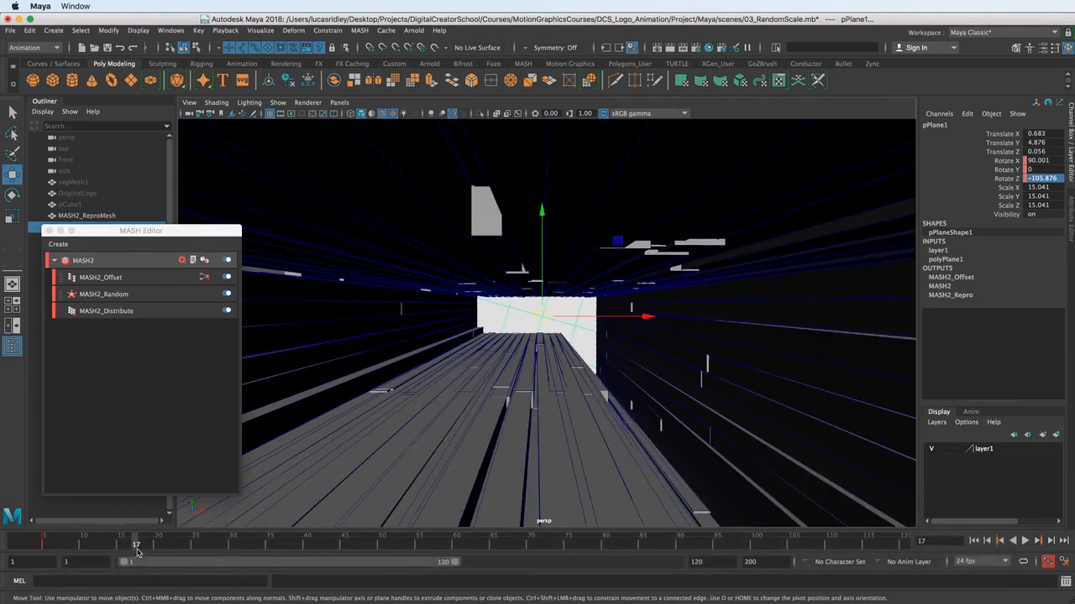
pyautogui.moveTo(139, 551)
pyautogui.mouseDown()
pyautogui.moveTo(222, 544)
pyautogui.moveTo(100, 541)
pyautogui.moveTo(239, 527)
pyautogui.moveTo(56, 537)
pyautogui.mouseUp()
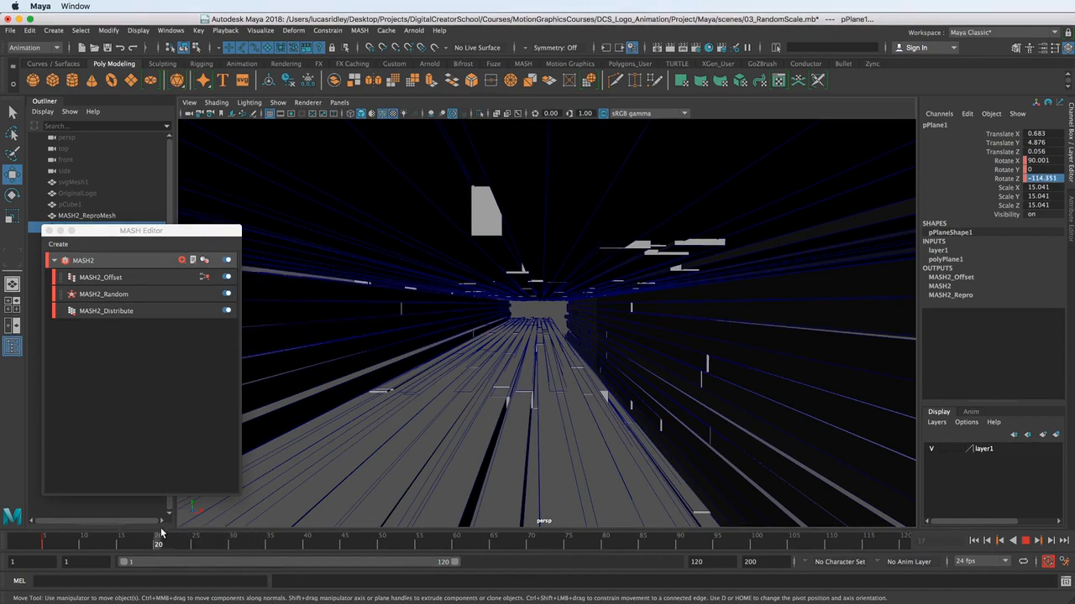
pyautogui.moveTo(161, 534)
pyautogui.mouseDown()
pyautogui.moveTo(313, 517)
pyautogui.moveTo(185, 529)
pyautogui.mouseUp()
pyautogui.moveTo(63, 539); pyautogui.dragTo(63, 539)
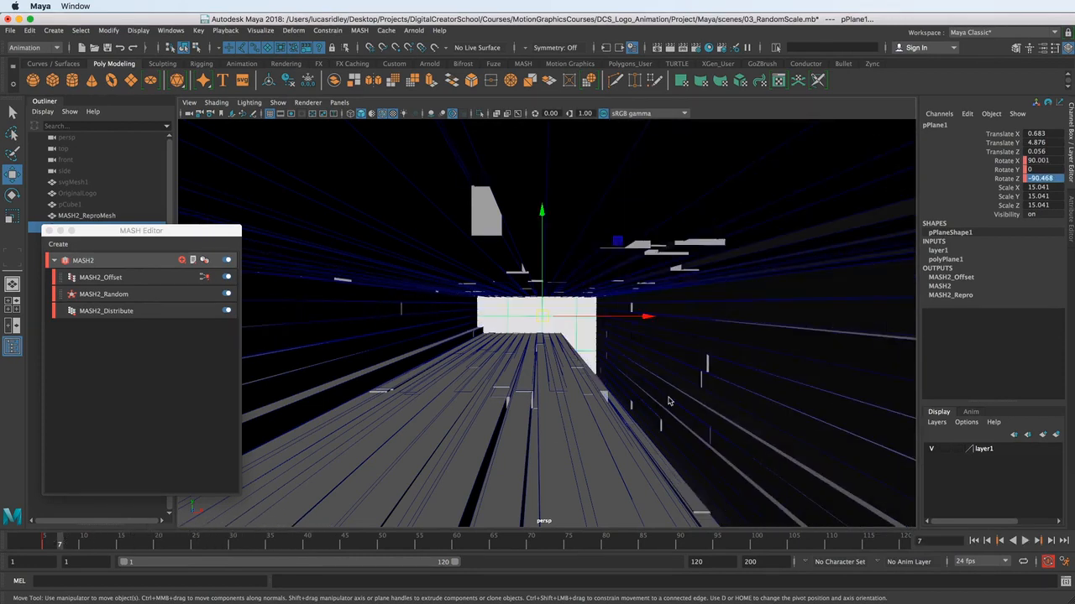
pyautogui.keyDown('alt'); pyautogui.moveTo(620, 371); pyautogui.dragTo(477, 357); pyautogui.keyUp('alt')
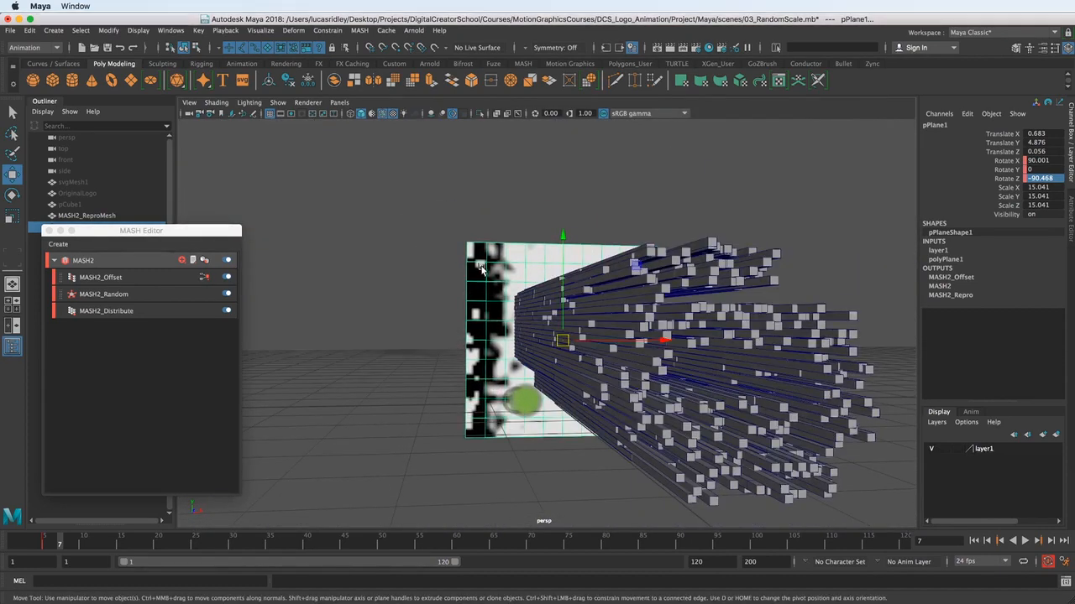
pyautogui.keyDown('alt'); pyautogui.moveTo(481, 267); pyautogui.dragTo(471, 275); pyautogui.keyUp('alt')
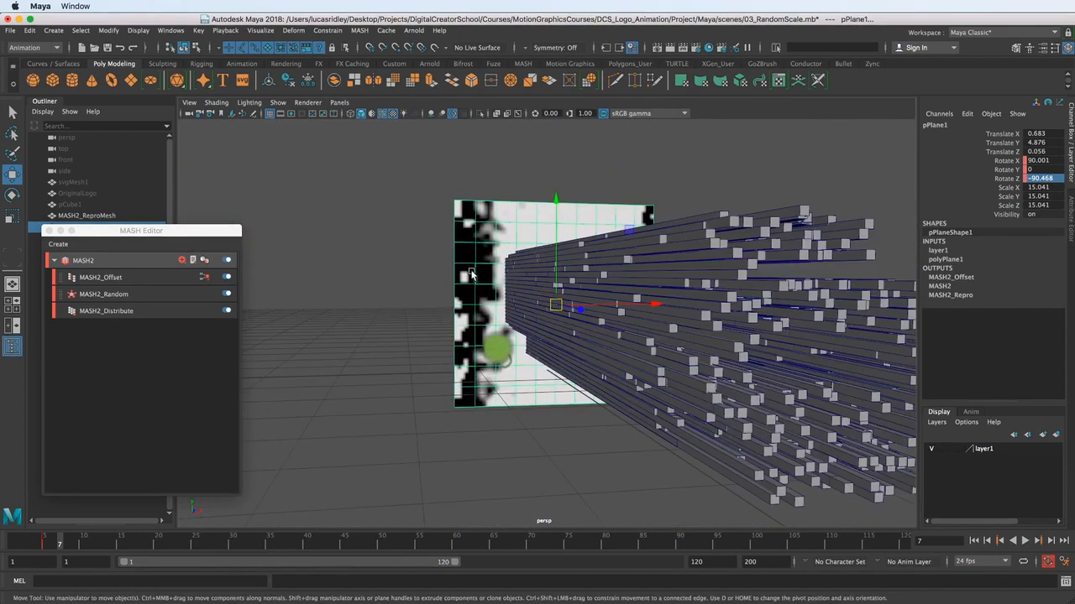
pyautogui.moveTo(61, 540); pyautogui.dragTo(76, 542)
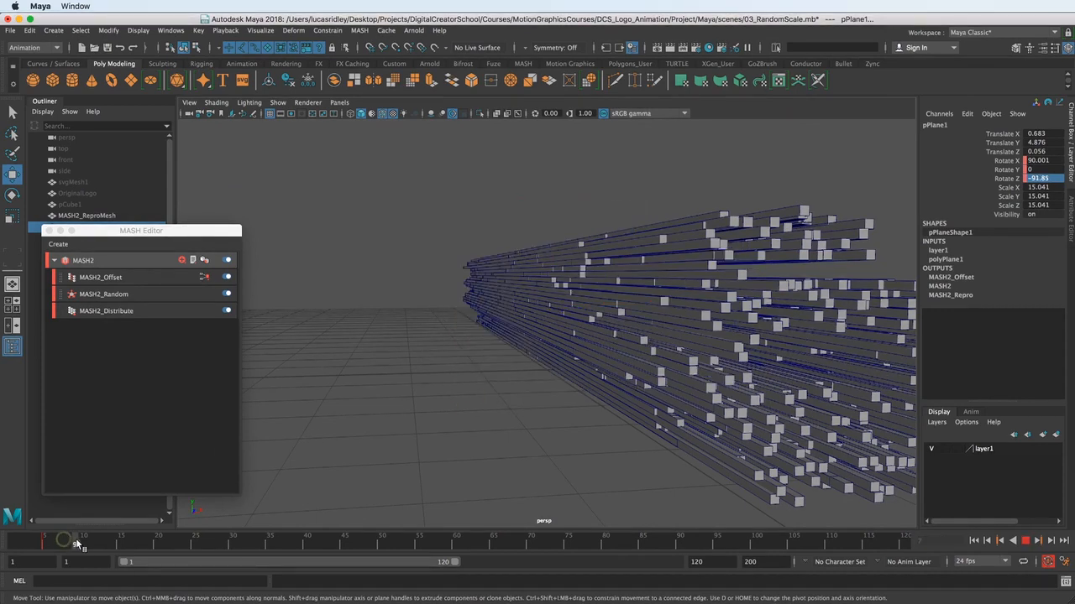
# Turn on playback visibility for layer1 and return to frame 3 to compare the plane's ramp map with the cubes.
pyautogui.click(944, 450)
pyautogui.moveTo(80, 547); pyautogui.dragTo(29, 546)
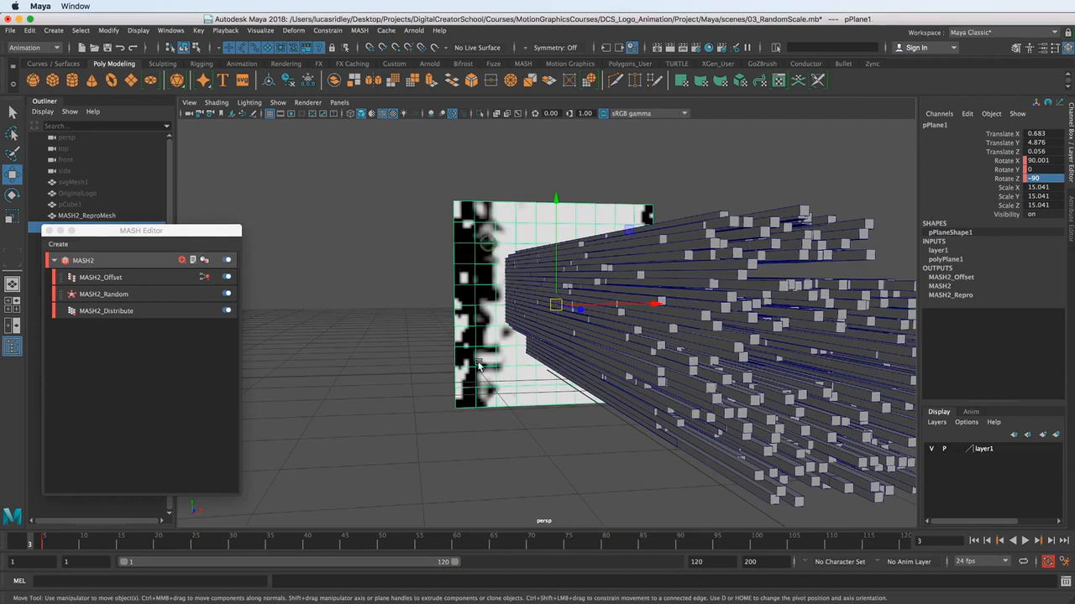
pyautogui.keyDown('alt'); pyautogui.moveTo(478, 366); pyautogui.dragTo(449, 395); pyautogui.keyUp('alt')
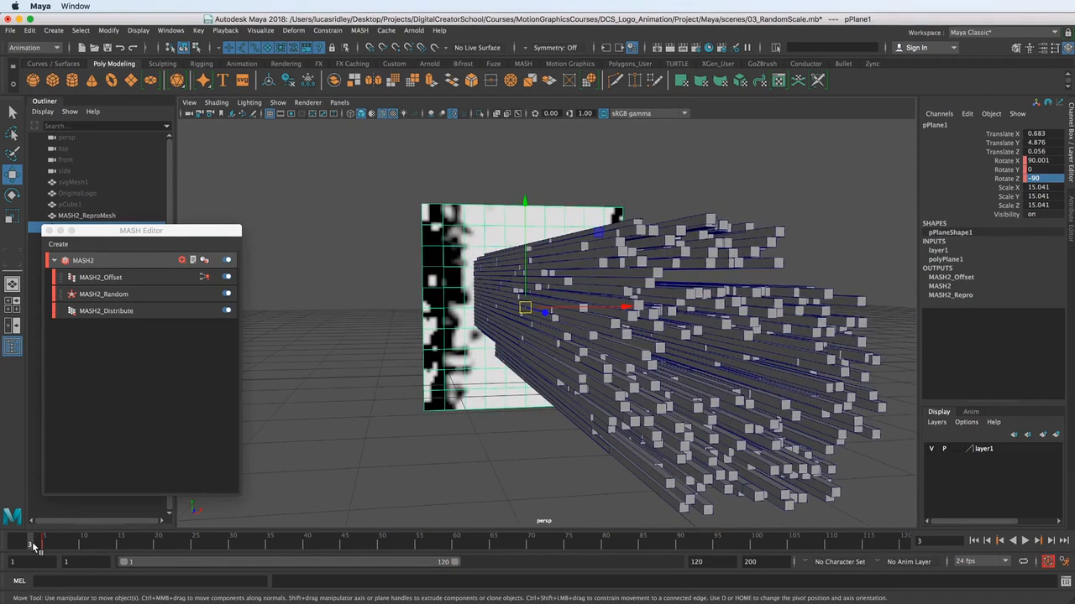
# Move pPlane1's start rotation key to frame 20 and check the cubes at frame 42 from inside the tunnel.
pyautogui.keyDown('shift'); pyautogui.moveTo(34, 546); pyautogui.dragTo(139, 548); pyautogui.keyUp('shift')
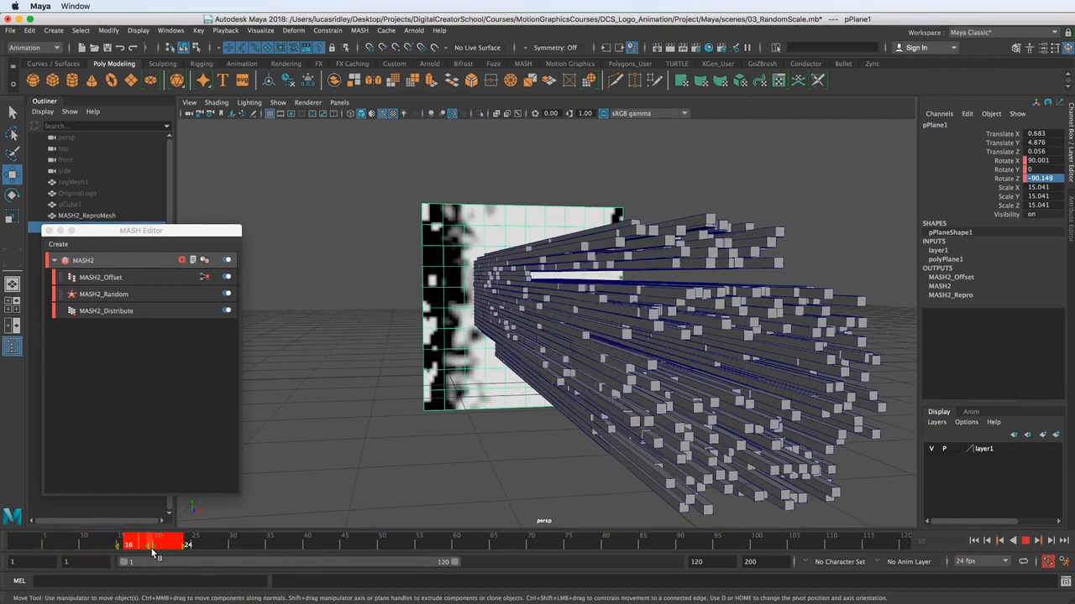
pyautogui.click(165, 546)
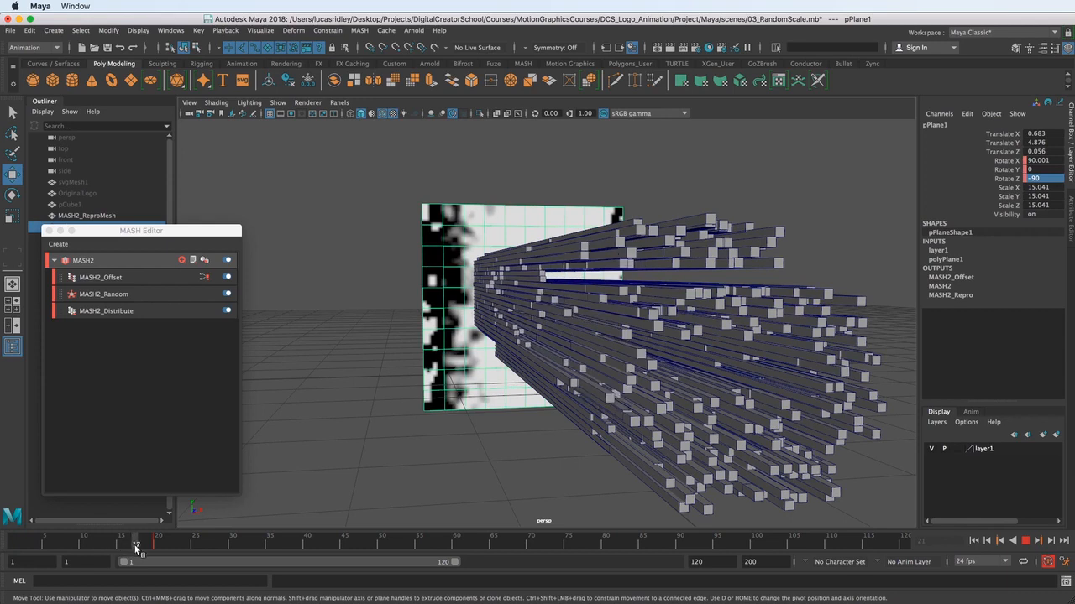
pyautogui.moveTo(151, 548); pyautogui.dragTo(322, 542)
pyautogui.keyDown('alt'); pyautogui.moveTo(627, 272); pyautogui.dragTo(549, 256); pyautogui.keyUp('alt')
pyautogui.keyDown('alt'); pyautogui.moveTo(550, 256); pyautogui.dragTo(674, 307, button='right'); pyautogui.keyUp('alt')
pyautogui.keyDown('alt'); pyautogui.moveTo(674, 307); pyautogui.dragTo(621, 329); pyautogui.keyUp('alt')
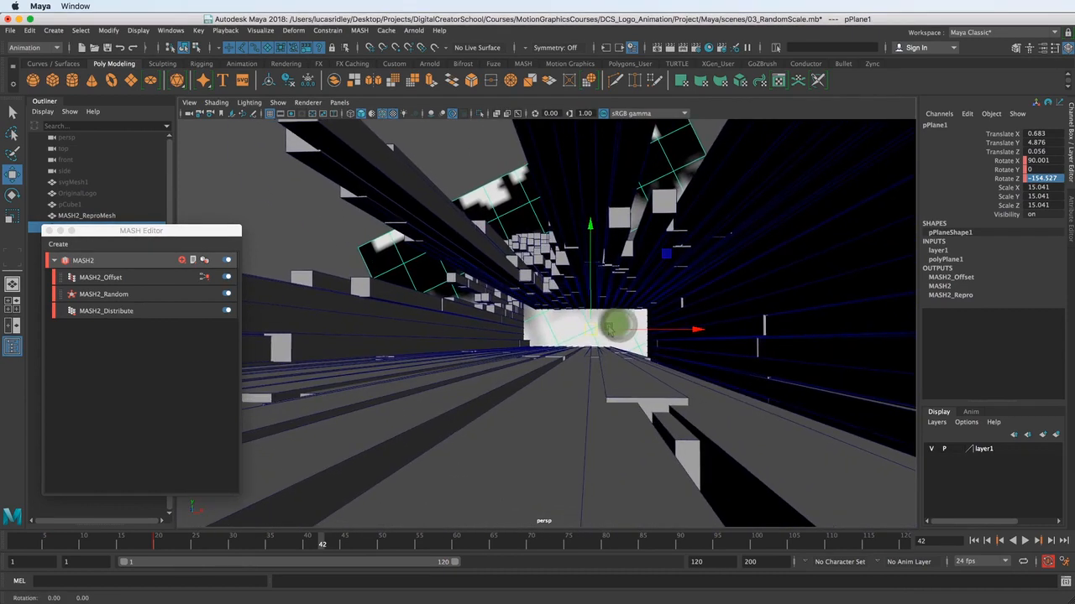
# Play the animation from frame 1 and scrub to frame 42 to examine when the cubes begin retracting.
pyautogui.moveTo(41, 536); pyautogui.dragTo(15, 536)
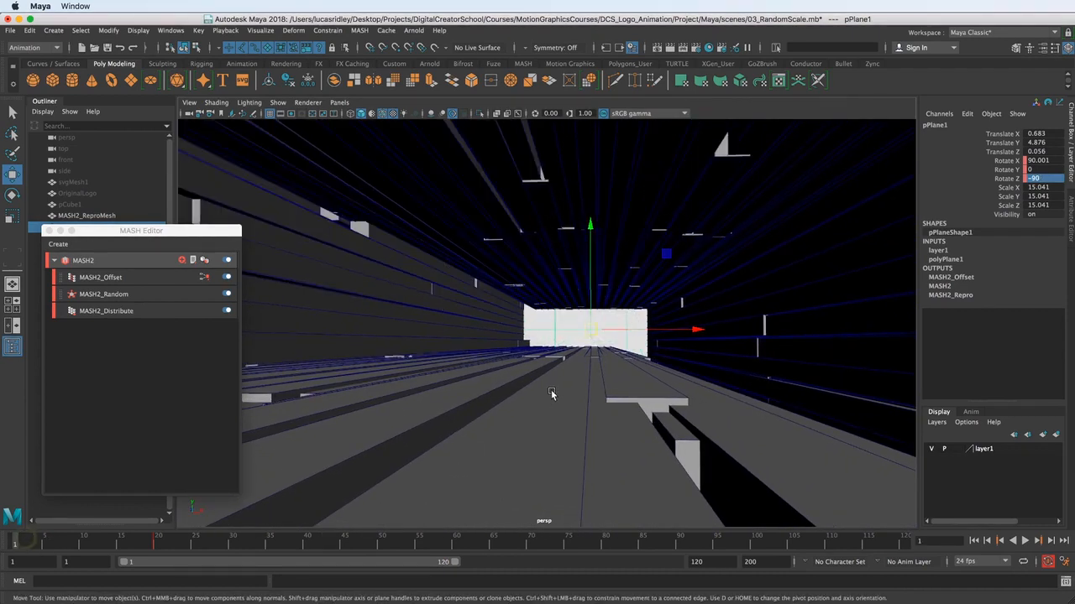
pyautogui.hotkey('alt', 'v')
pyautogui.press('Escape')
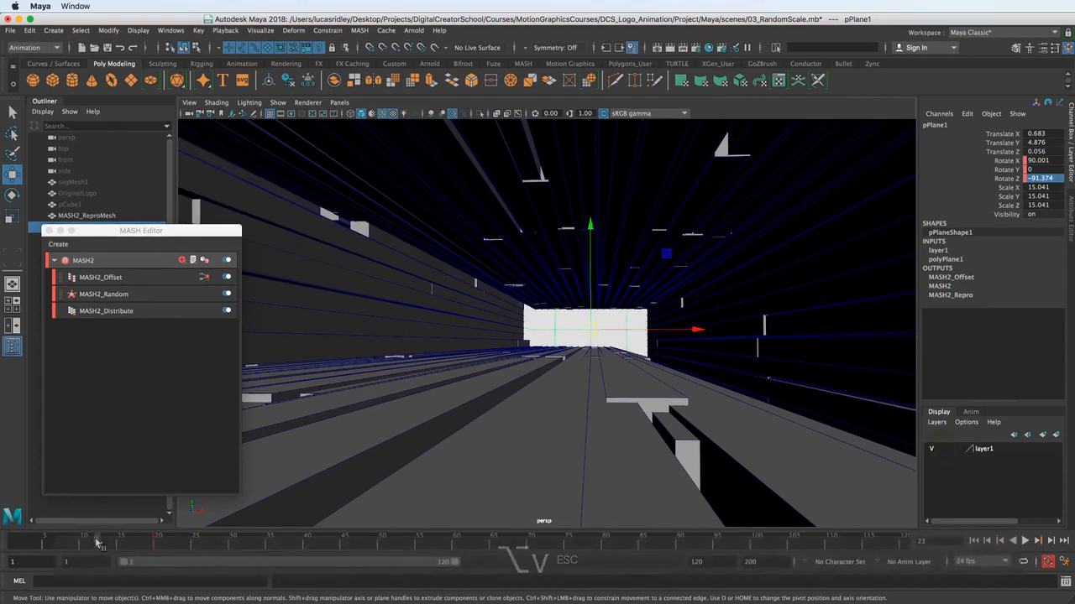
pyautogui.moveTo(96, 540); pyautogui.dragTo(14, 540)
pyautogui.hotkey('alt', 'v')
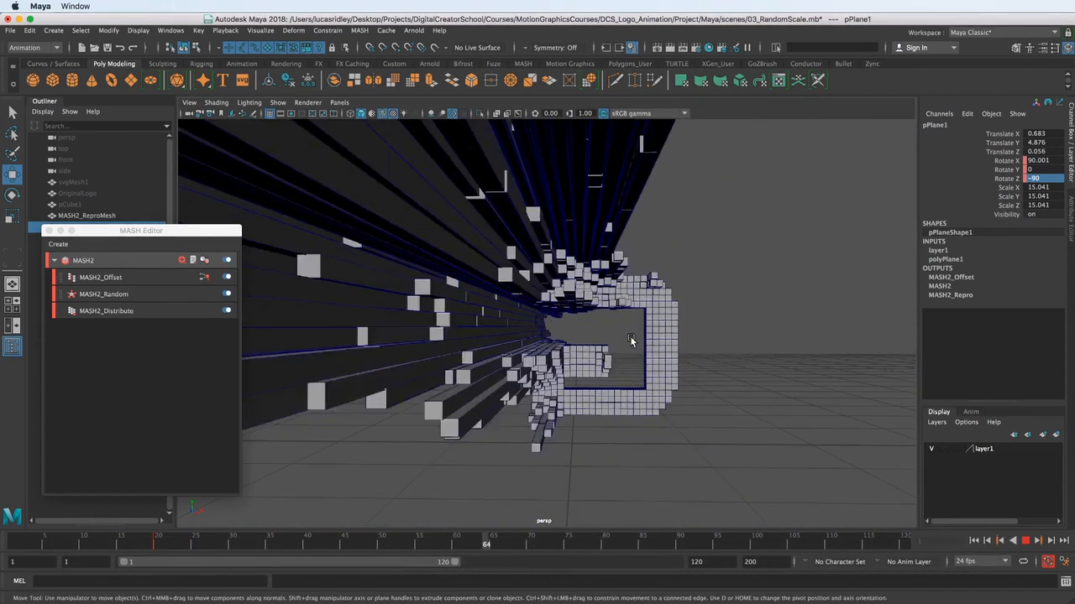
pyautogui.press('Escape')
pyautogui.moveTo(81, 549)
pyautogui.mouseDown()
pyautogui.moveTo(338, 540)
pyautogui.moveTo(322, 540)
pyautogui.mouseUp()
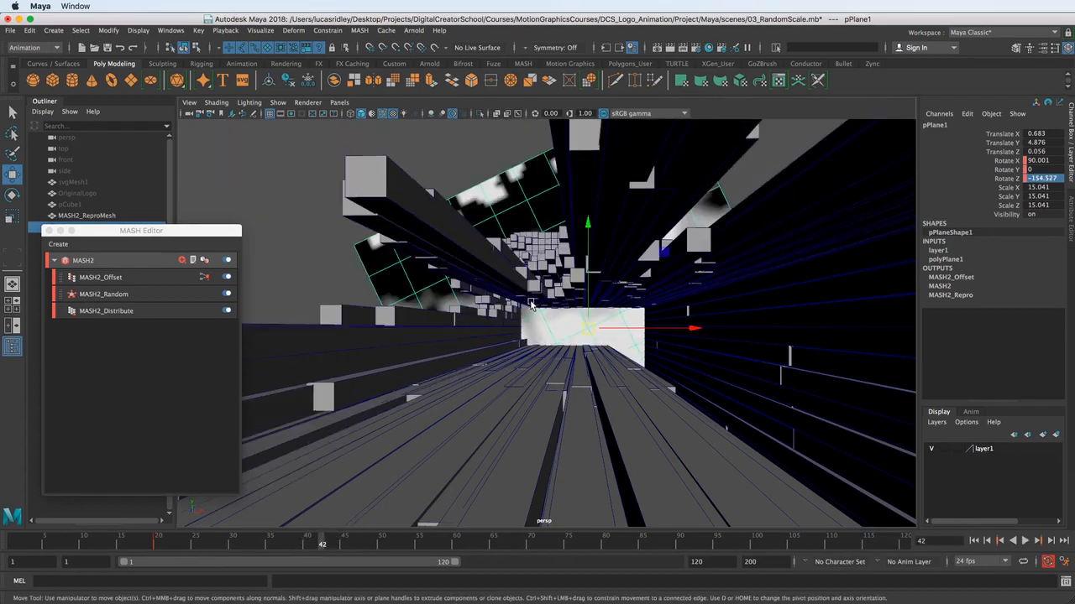
# Move pPlane1's start rotation key to frame 25, then scrub and play the animation to check the timing.
pyautogui.keyDown('shift'); pyautogui.moveTo(136, 547); pyautogui.dragTo(181, 550); pyautogui.keyUp('shift')
pyautogui.moveTo(109, 546)
pyautogui.mouseDown()
pyautogui.moveTo(389, 538)
pyautogui.moveTo(356, 533)
pyautogui.moveTo(399, 522)
pyautogui.moveTo(315, 537)
pyautogui.mouseUp()
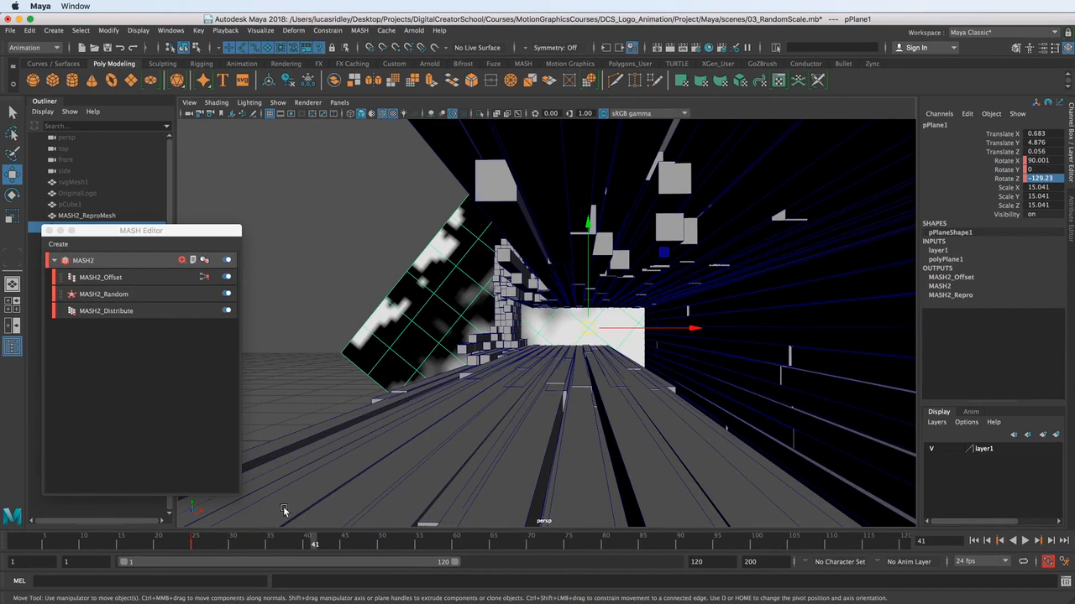
pyautogui.hotkey('alt', 'v')
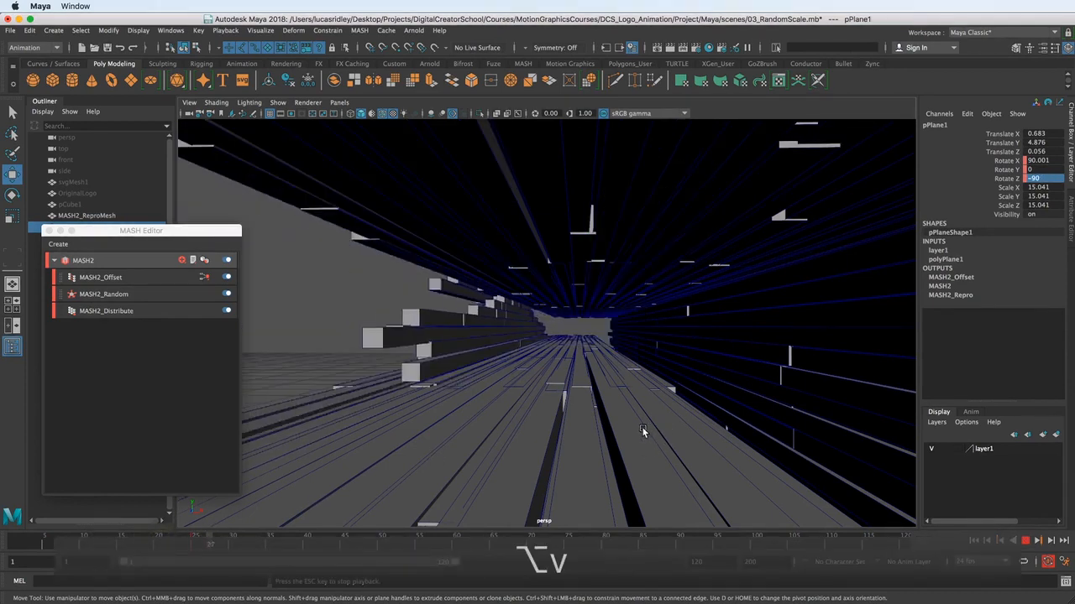